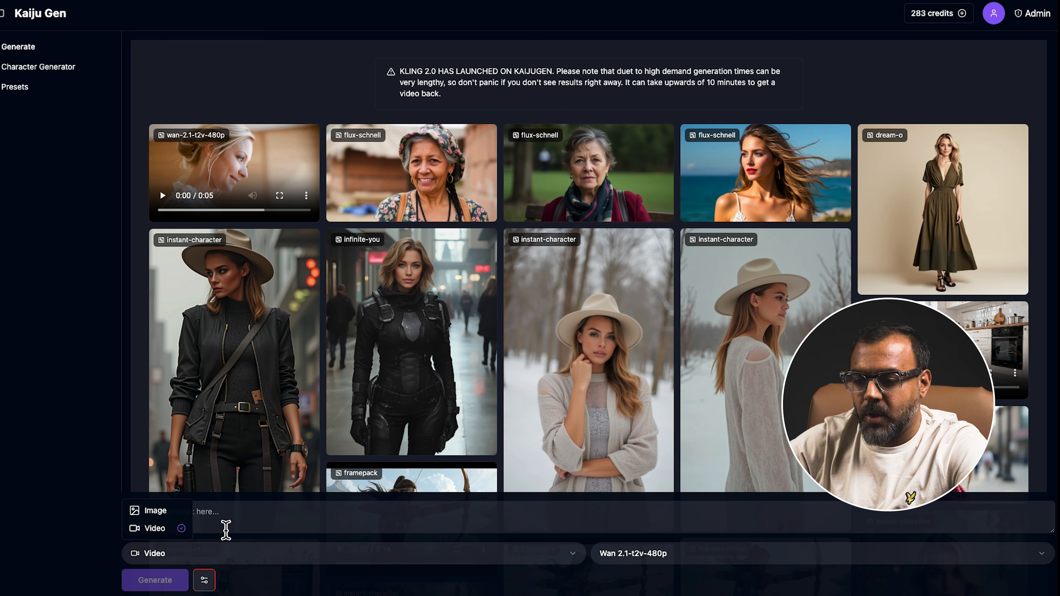
Switch the generation type to Image and browse the list of available image models.
click(144, 510)
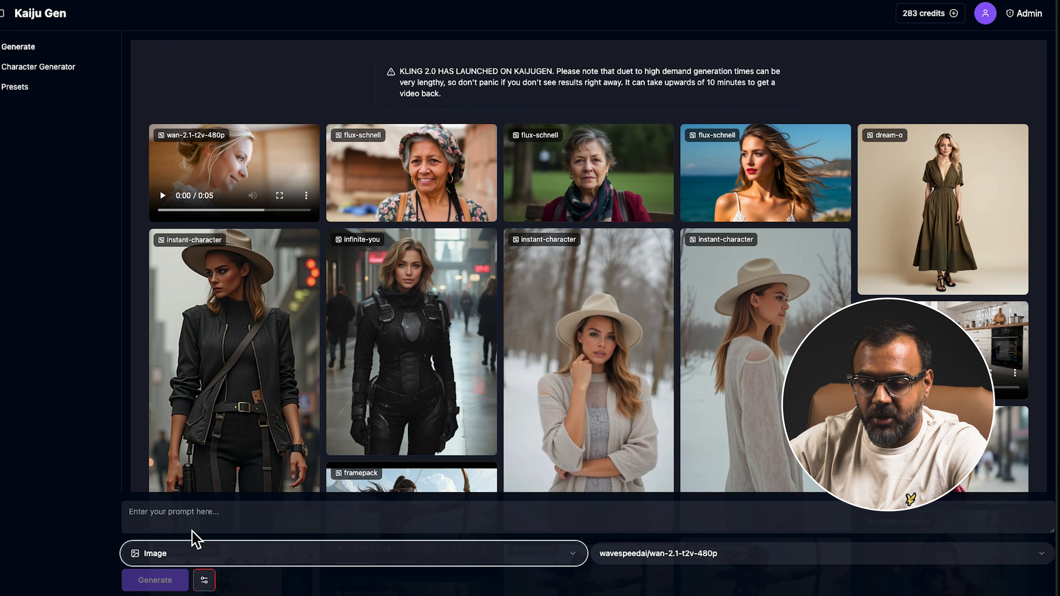
click(684, 556)
scroll(684, 514, down, 10)
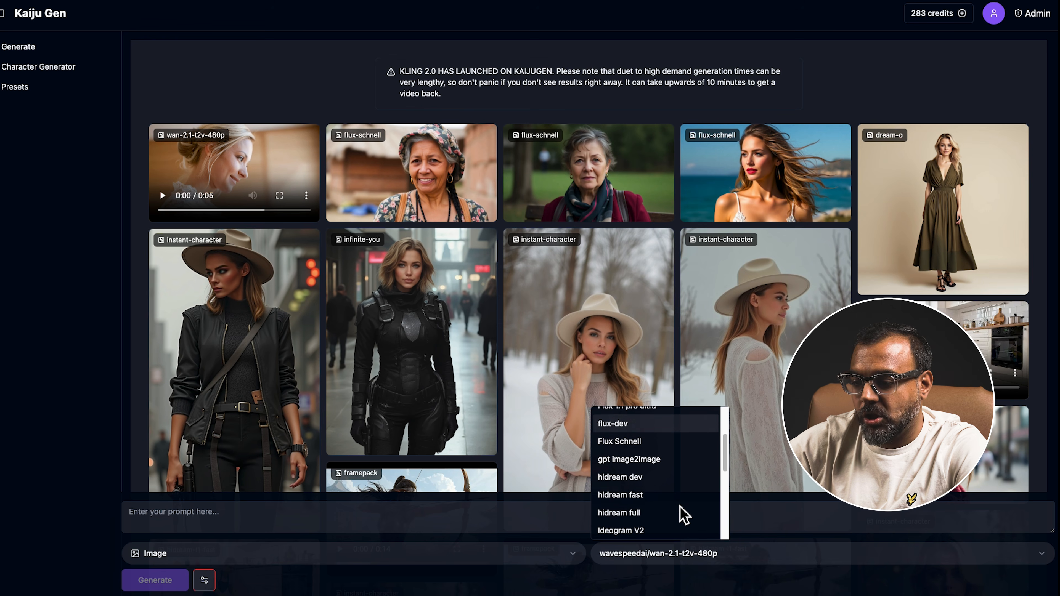
scroll(685, 514, up, 2)
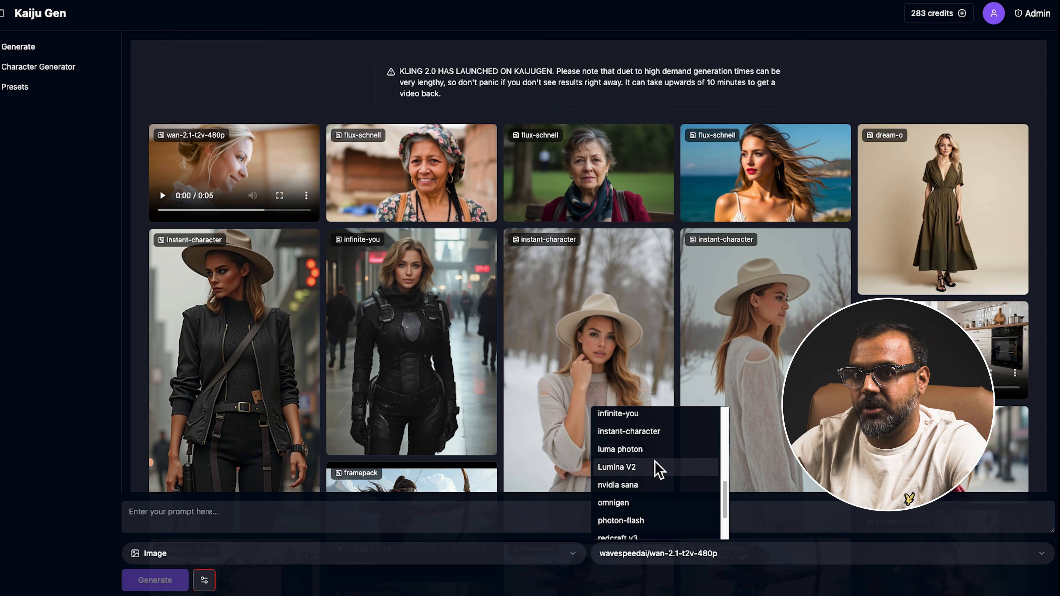
Switch the generation type back to Video and browse the list of available video models.
click(363, 556)
click(167, 528)
click(669, 557)
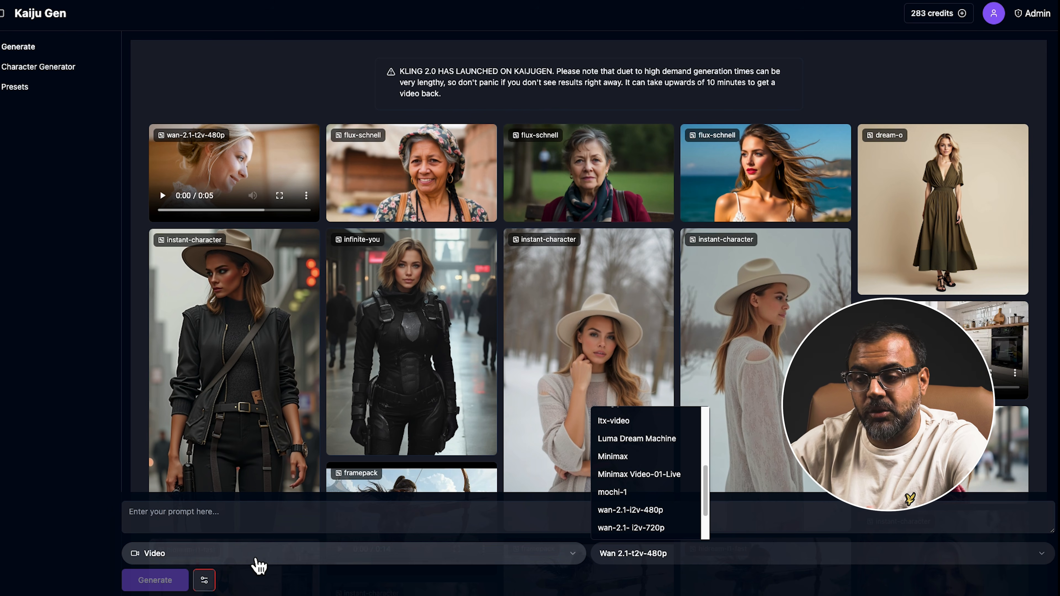
click(407, 326)
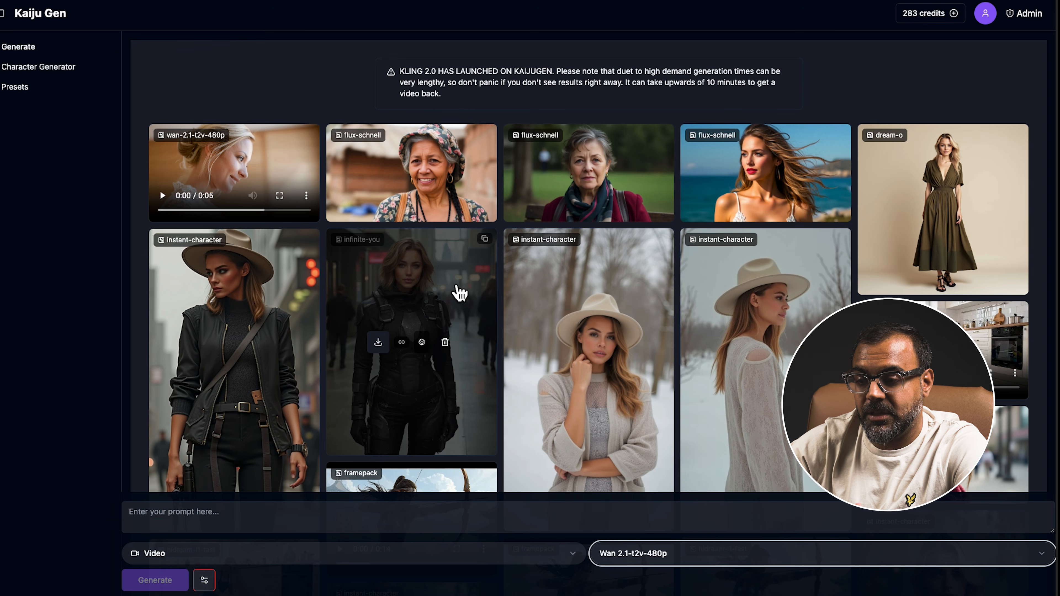
Copy the URL of the infinite-you image and choose wan-2.1-i2v-480p as the video model.
click(401, 342)
click(657, 548)
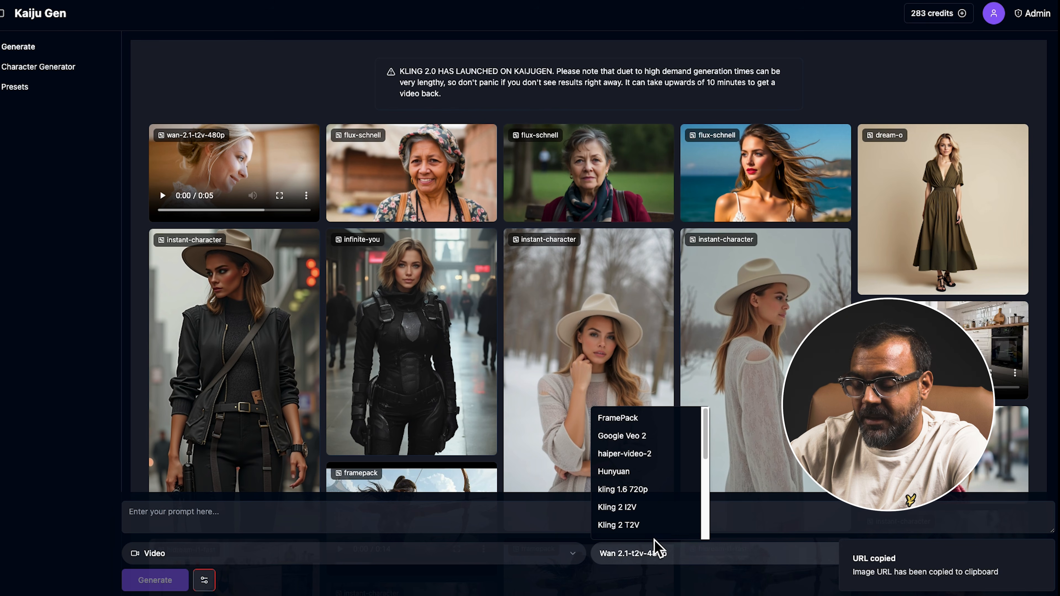
scroll(646, 518, down, 5)
click(630, 489)
Paste the copied image URL as the source image for the video model.
click(132, 580)
click(190, 513)
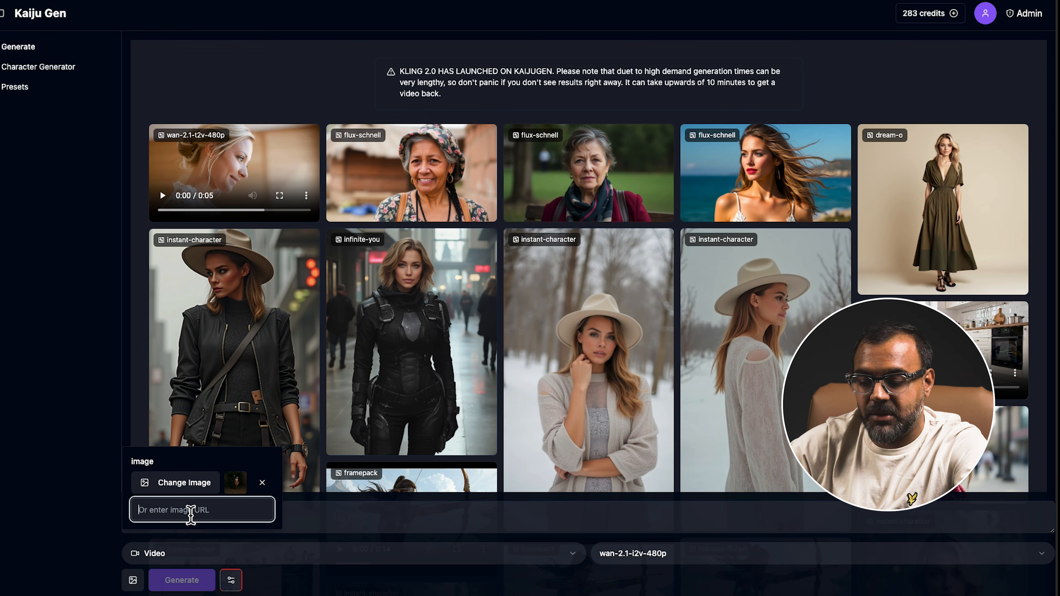
key(ctrl+v)
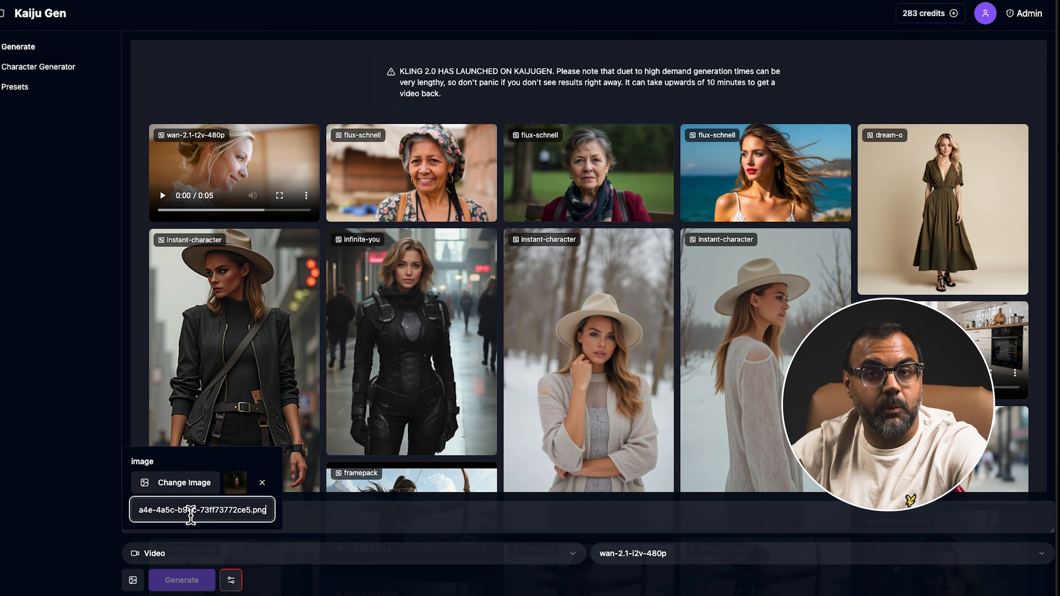
click(279, 584)
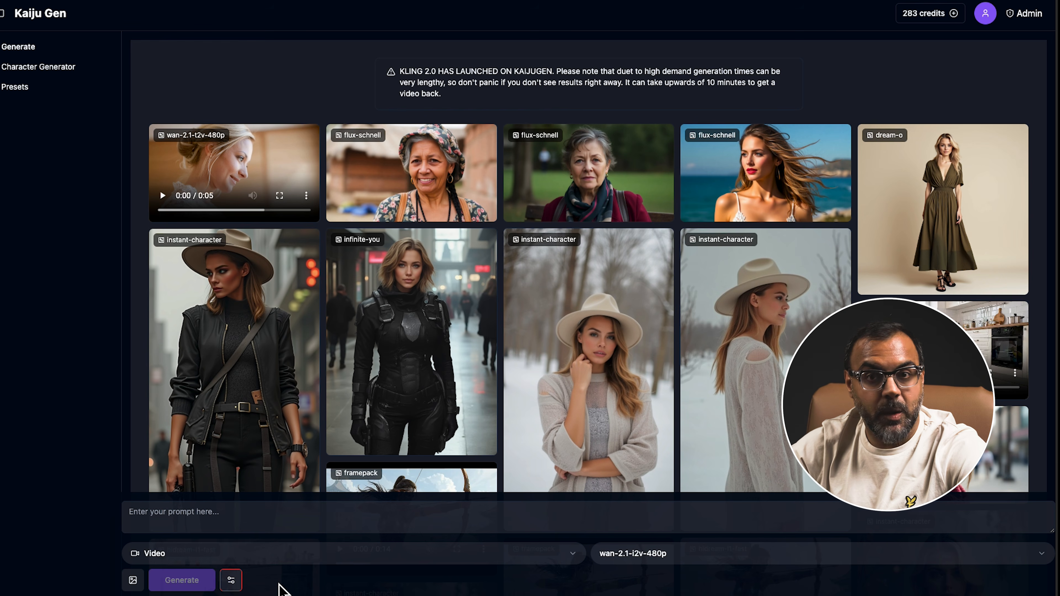
Switch the generation type to Image, choose the dream-o model and display its advanced settings.
click(156, 551)
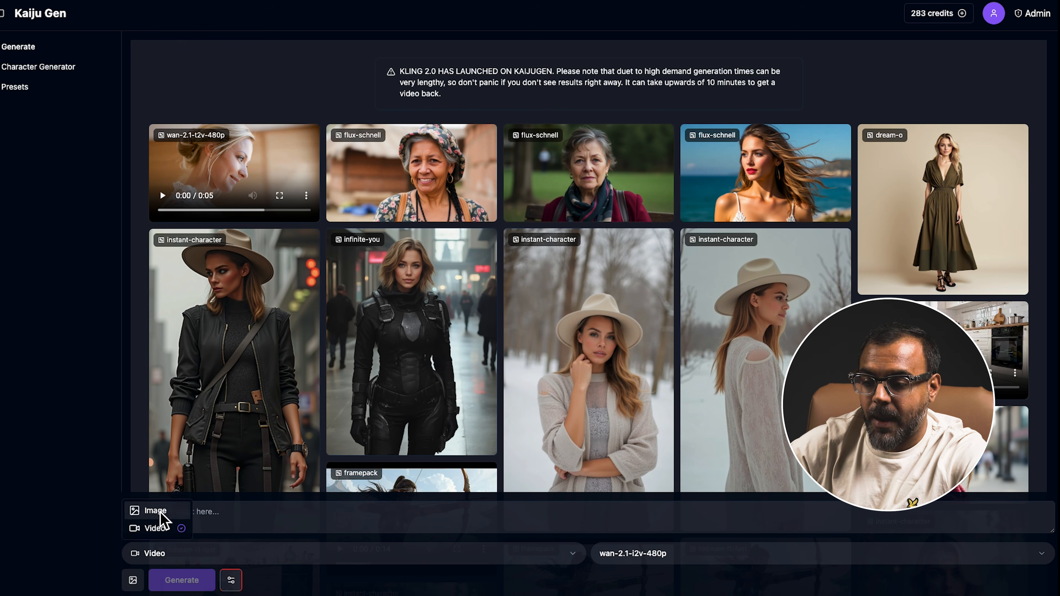
click(142, 509)
click(680, 552)
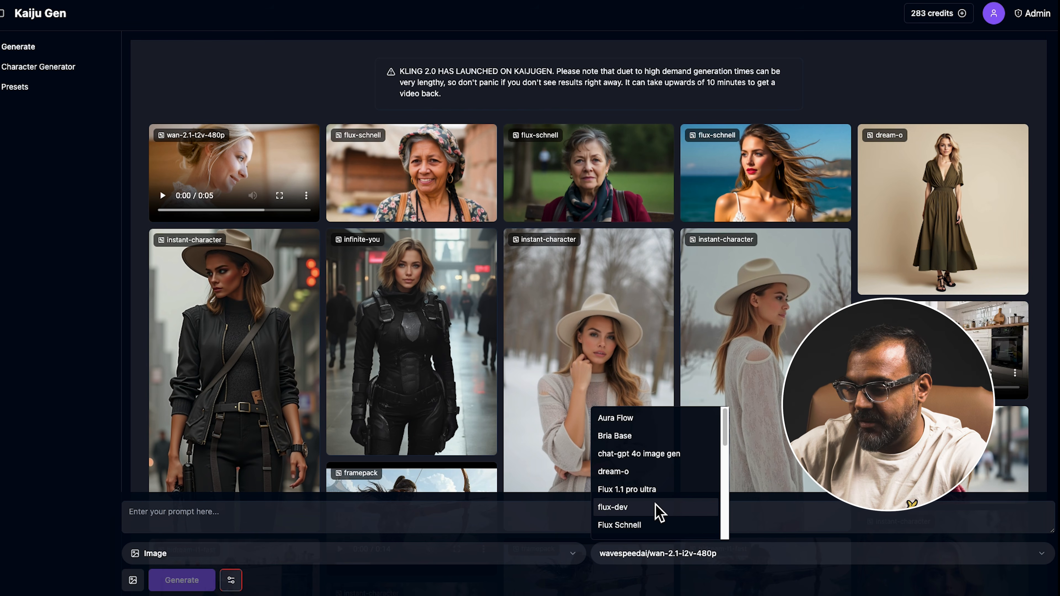
click(613, 472)
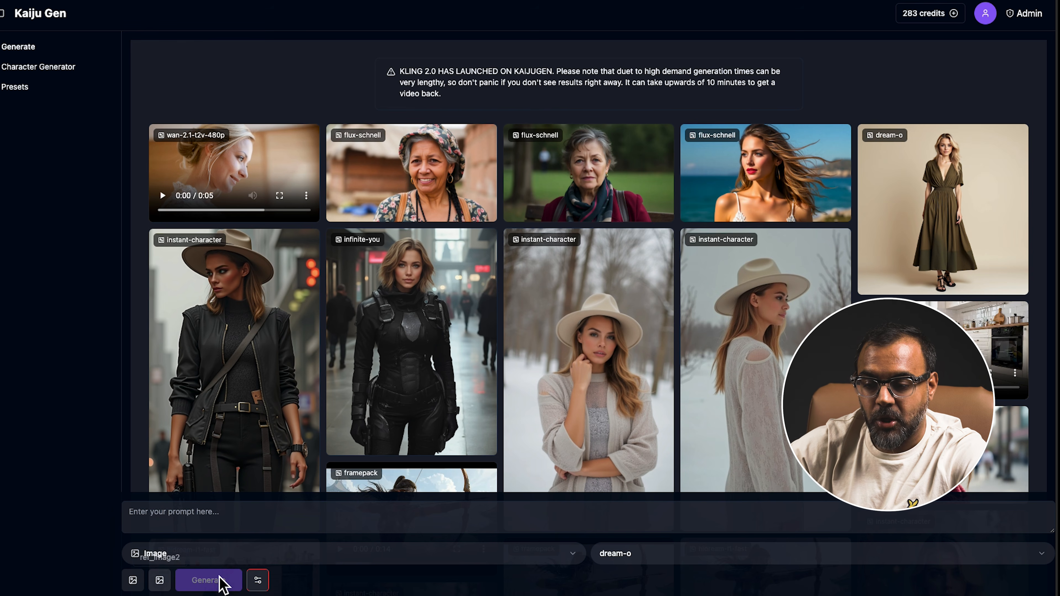
click(258, 582)
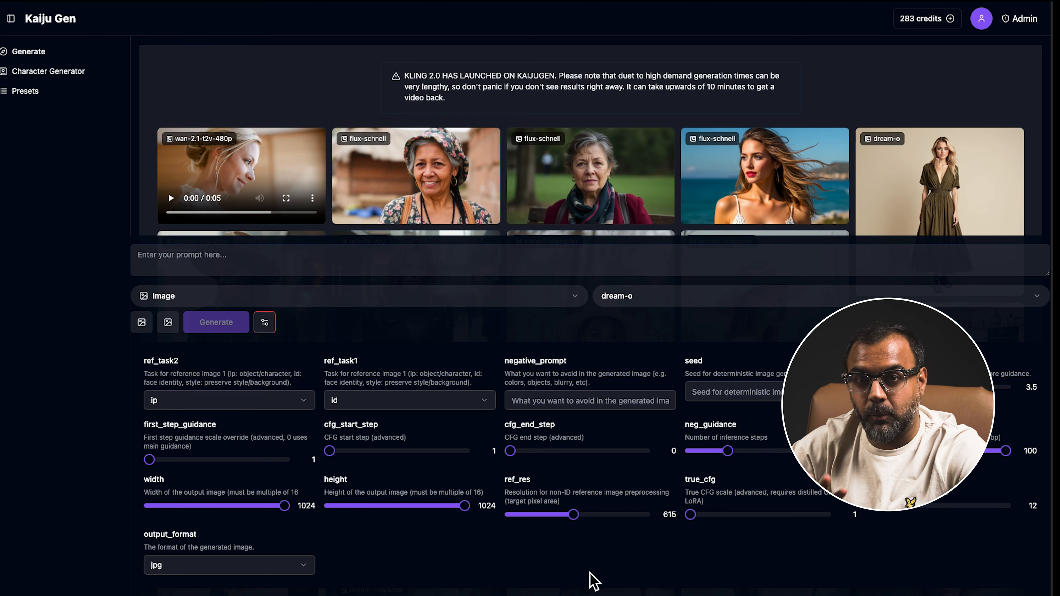
Switch to Finder and look through the image files.
click(590, 594)
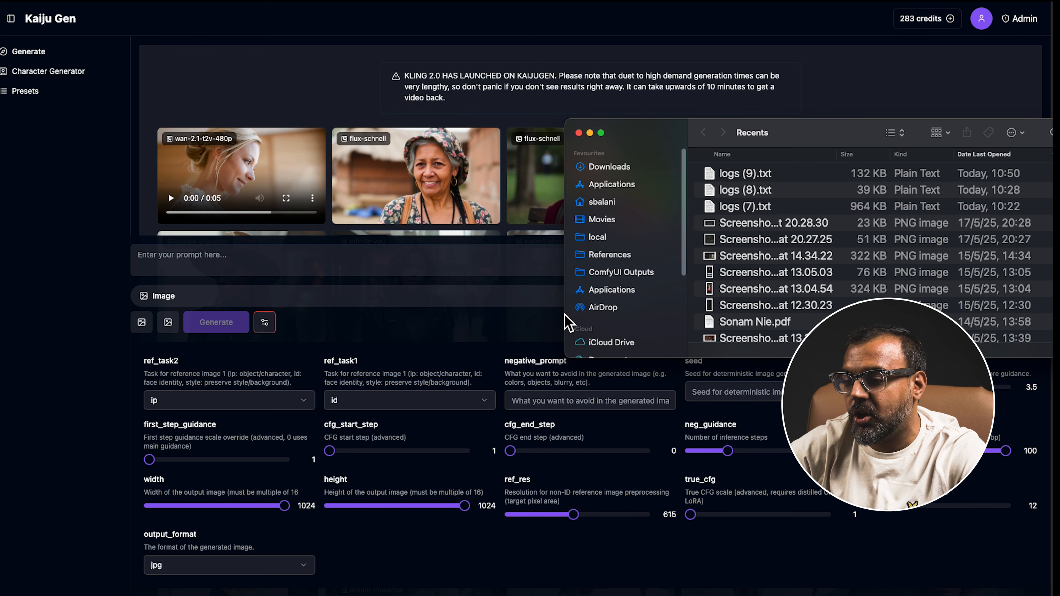
scroll(621, 268, down, 3)
scroll(624, 274, up, 3)
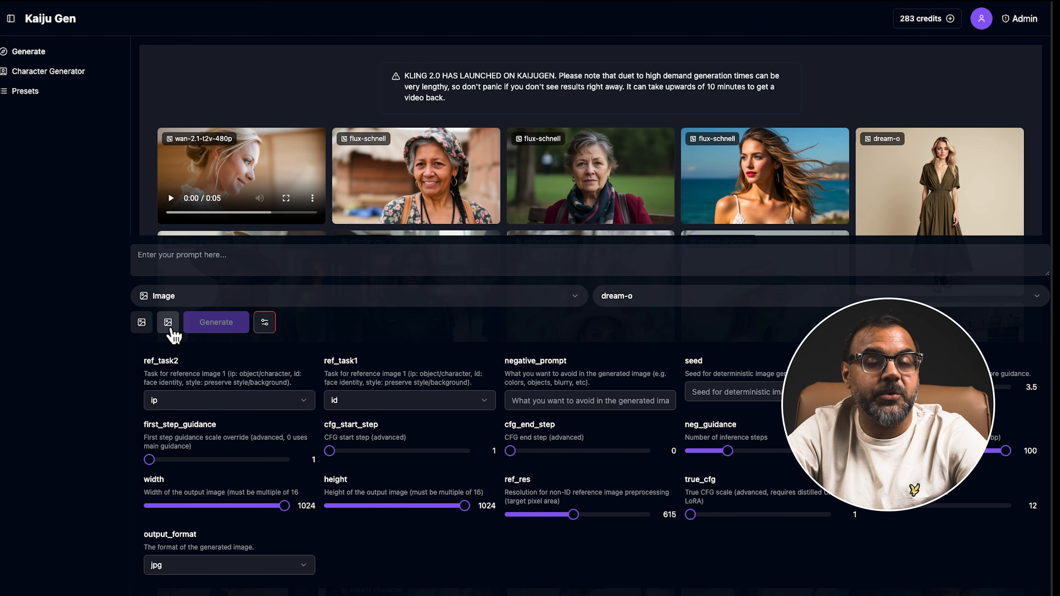
Check the images loaded as ref_image1 and ref_image2.
click(144, 323)
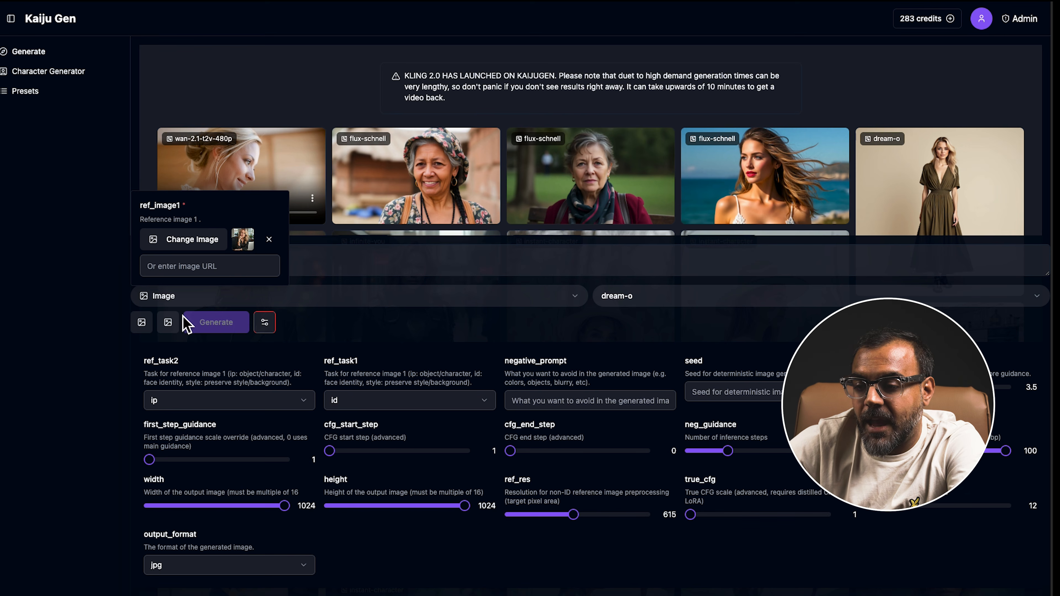
click(168, 322)
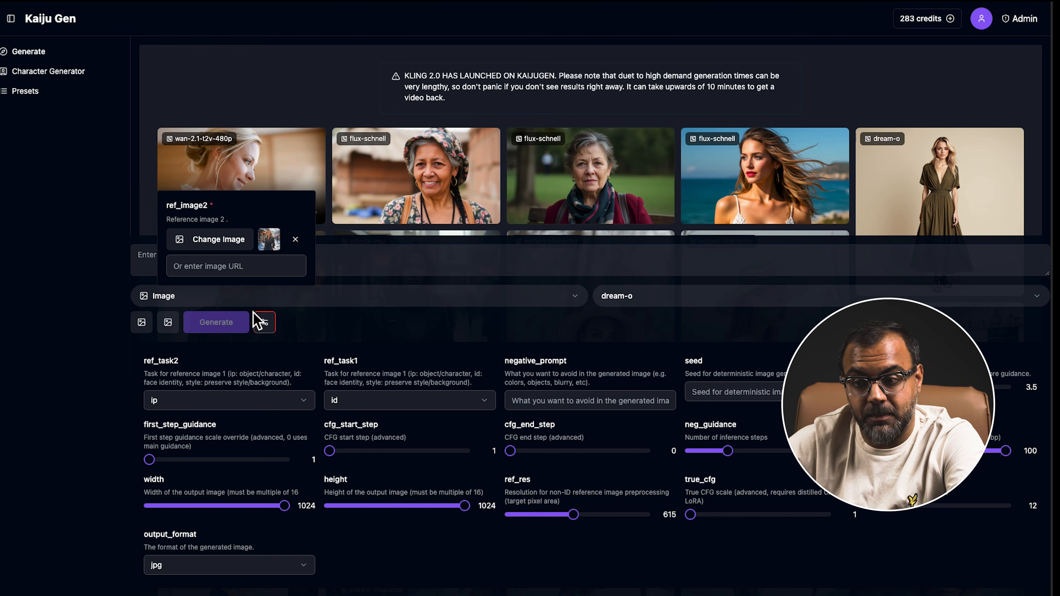
scroll(348, 360, down, 2)
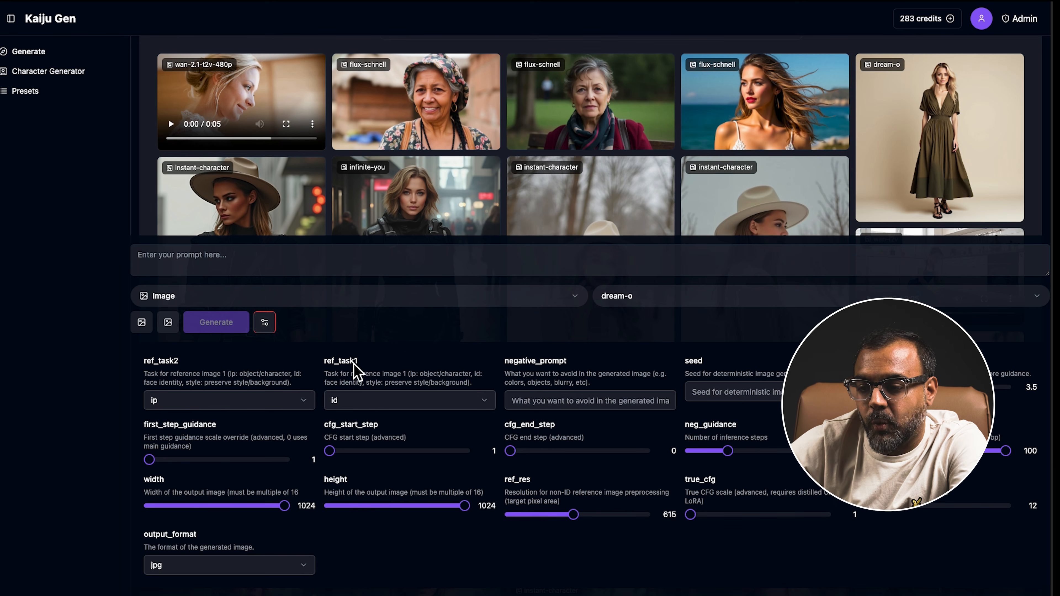
Keep ref_task1 on id for the first reference image and set ref_task2 to style for the second.
click(147, 332)
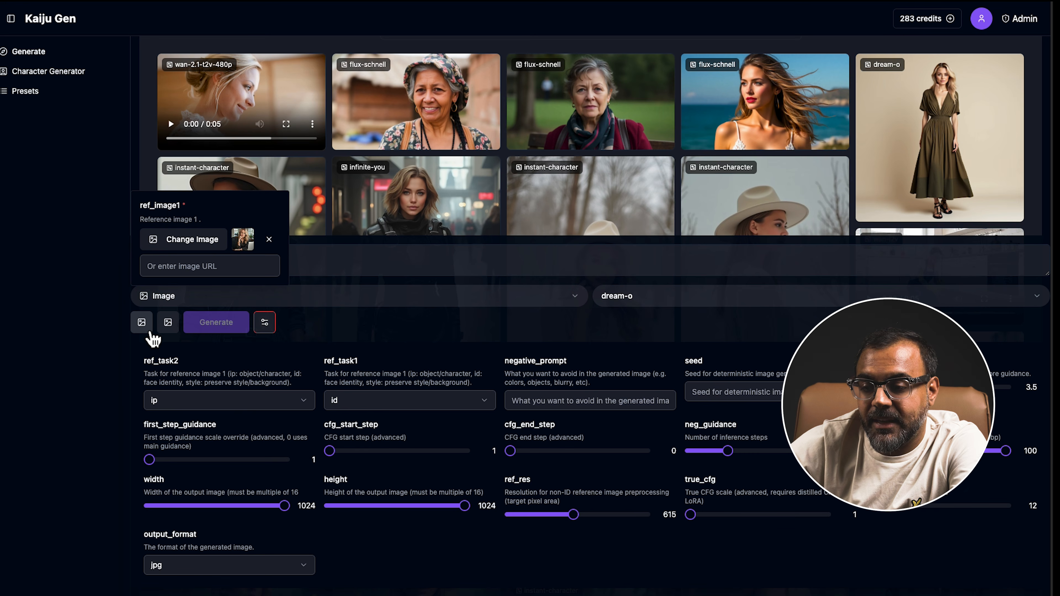
click(347, 400)
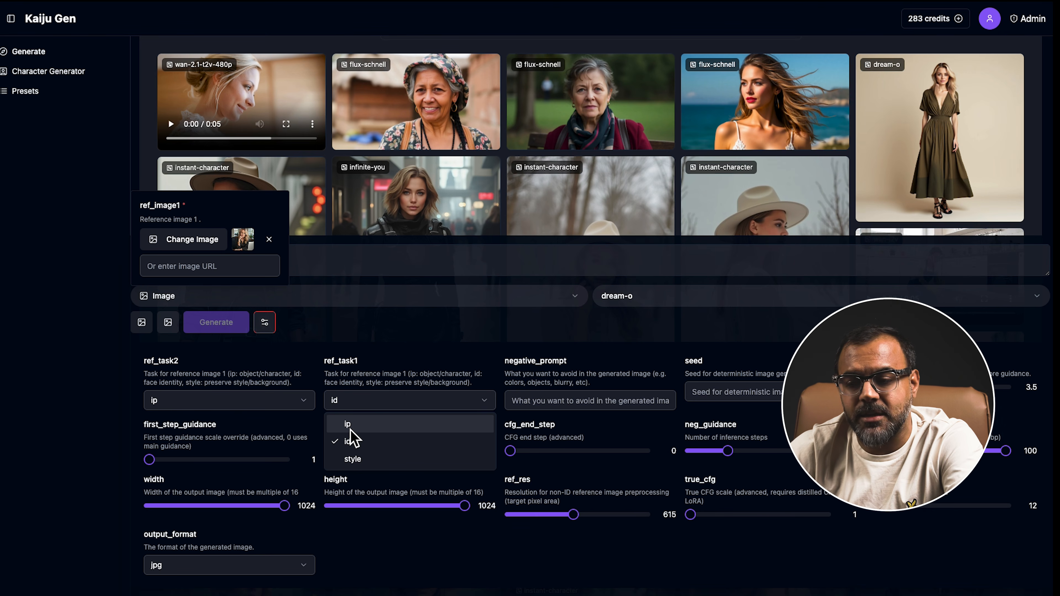
click(350, 441)
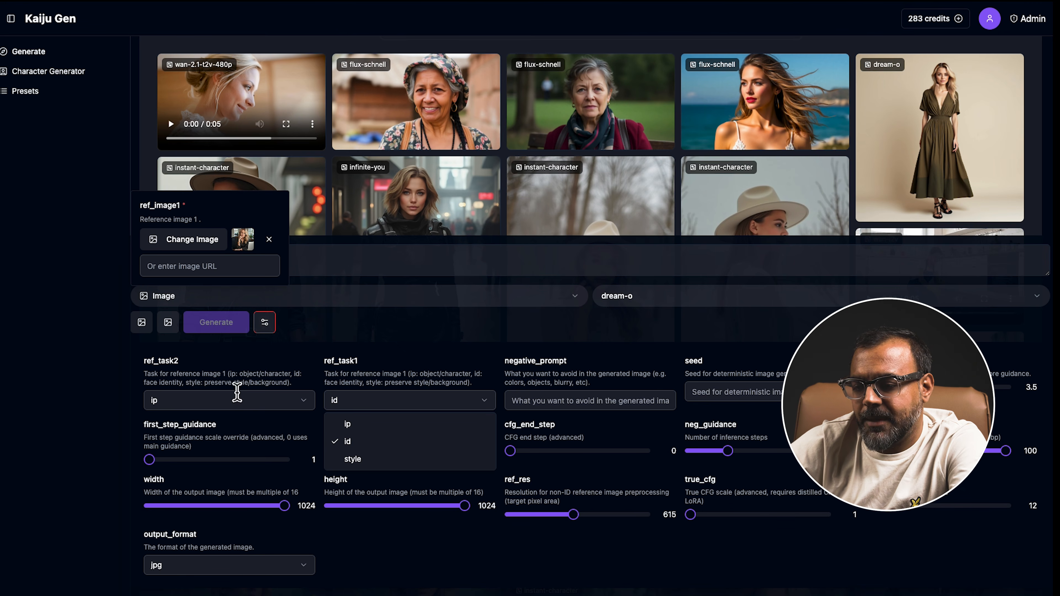
click(230, 402)
click(185, 459)
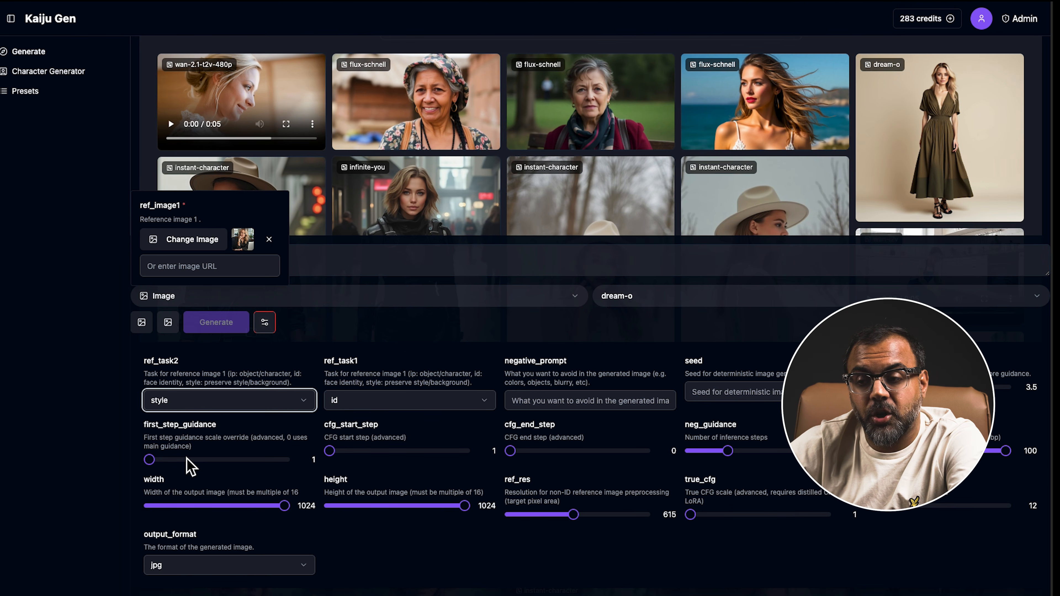
click(169, 323)
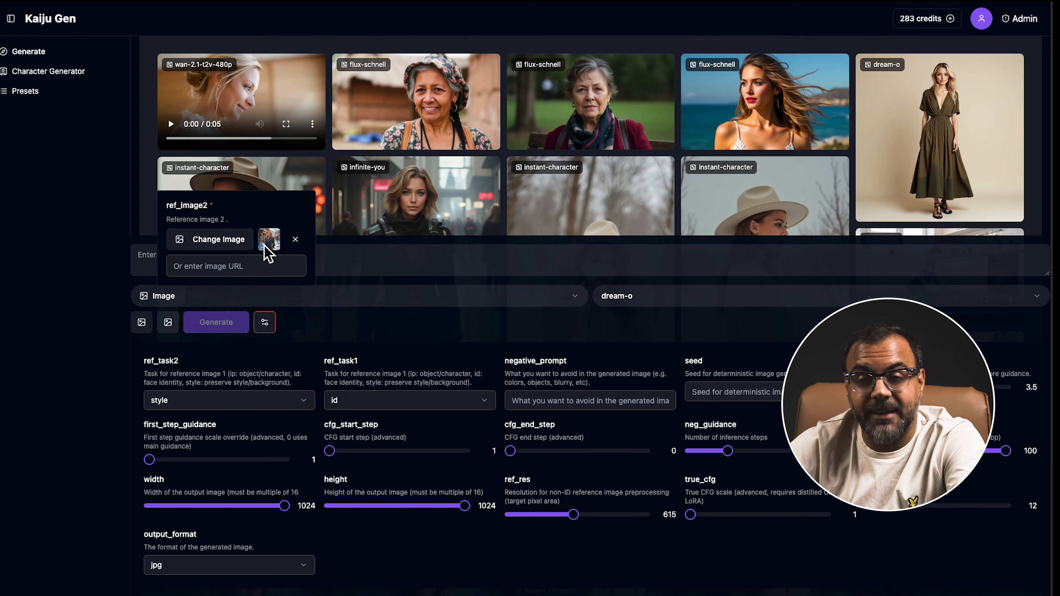
click(411, 312)
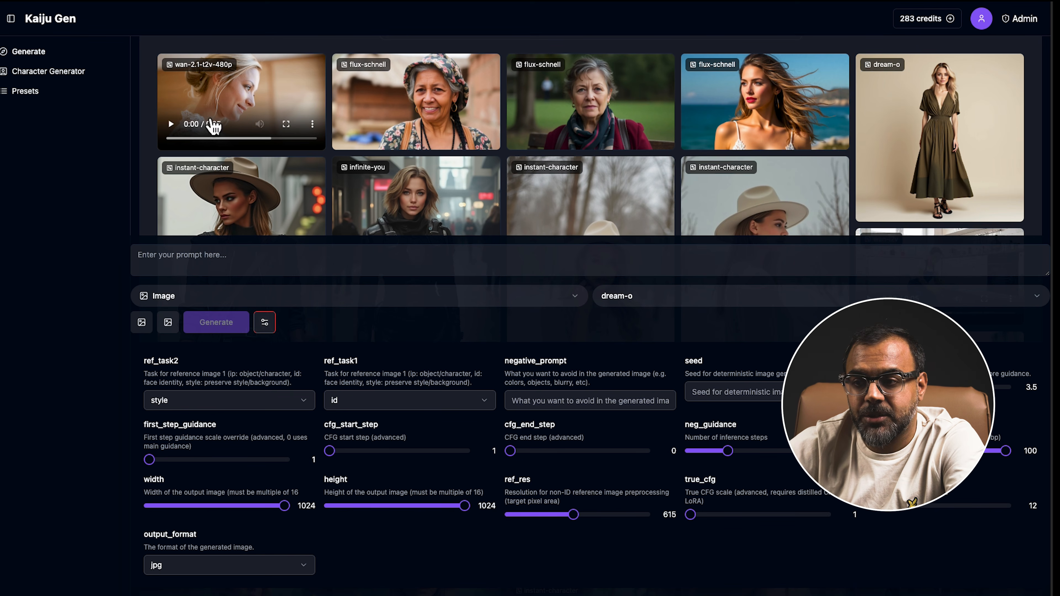
Enter the prompt "generate a same style image. A woman standing in the woods" and generate the image.
click(183, 259)
text(g)
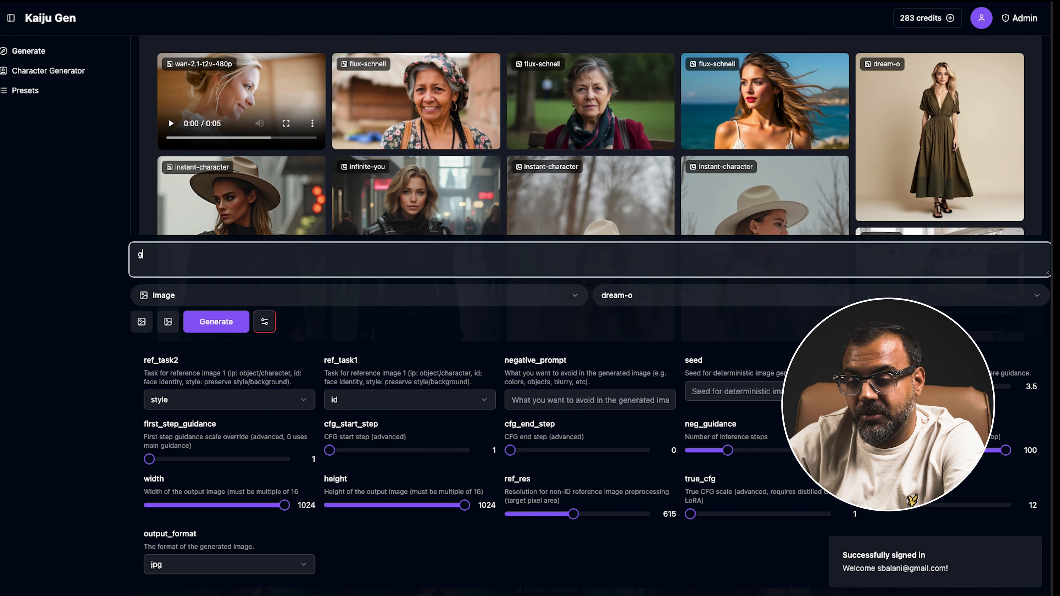
text(enerate a same sty)
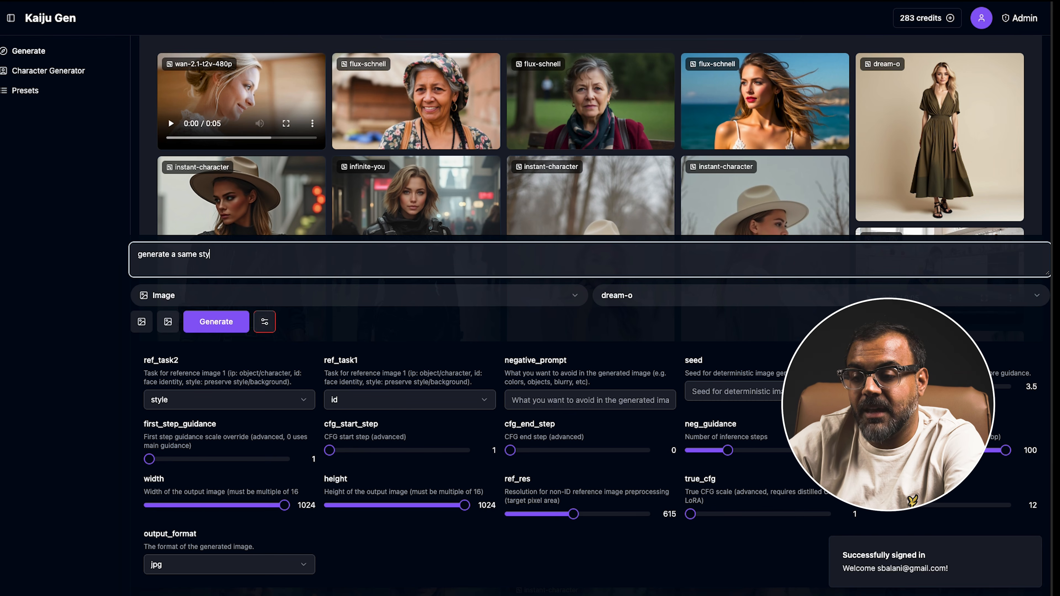
text(le image. A woman standing in hte w)
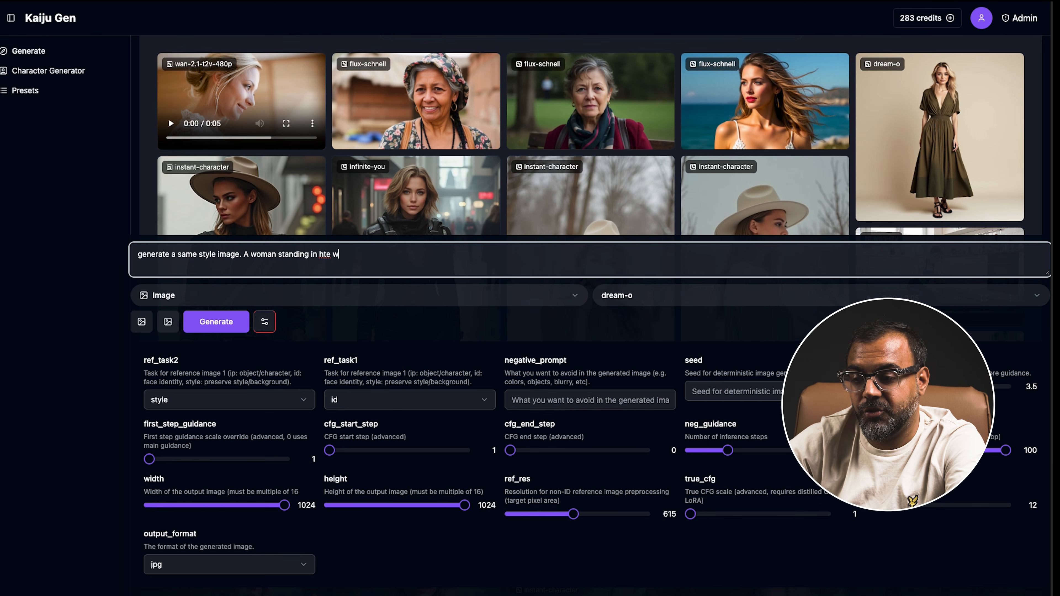
key(BackSpace)
key(BackSpace)
key(BackSpace)
key(BackSpace)
key(BackSpace)
text(the woods)
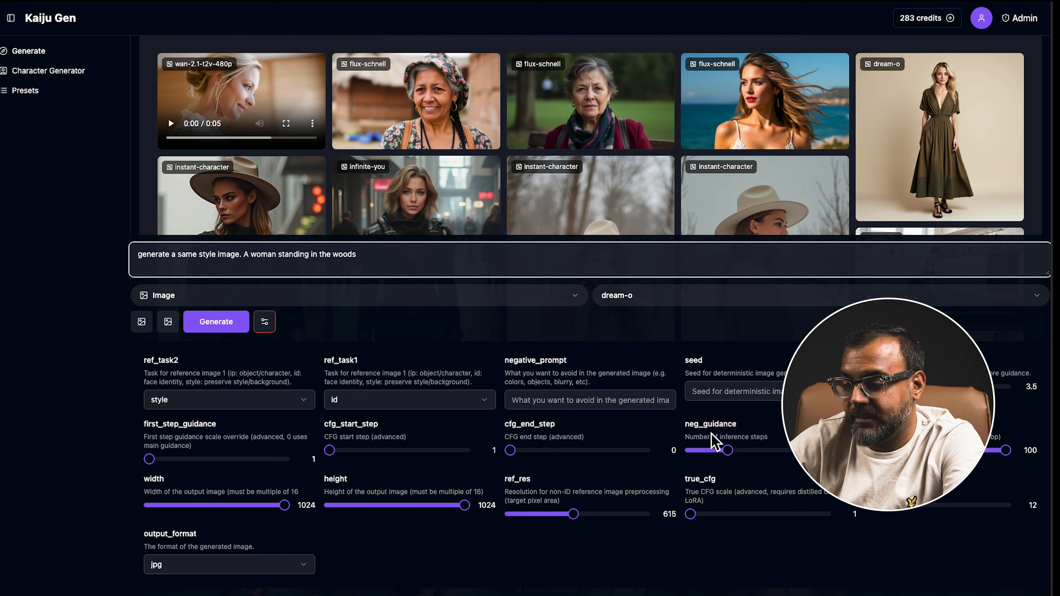
click(219, 322)
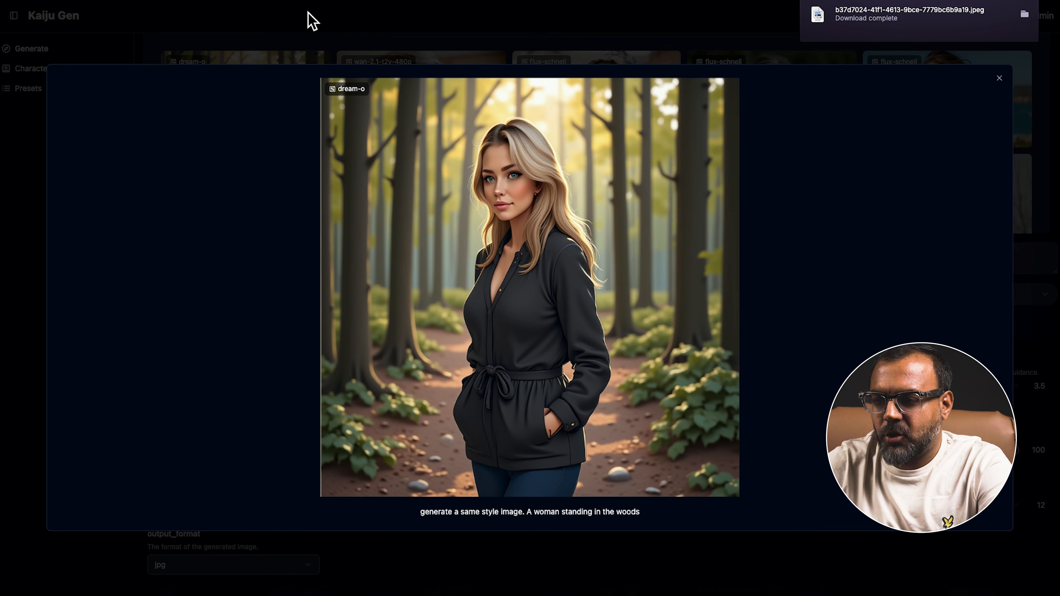
Close the enlarged view of the generated image and bring up Finder's recent files.
click(309, 20)
click(144, 594)
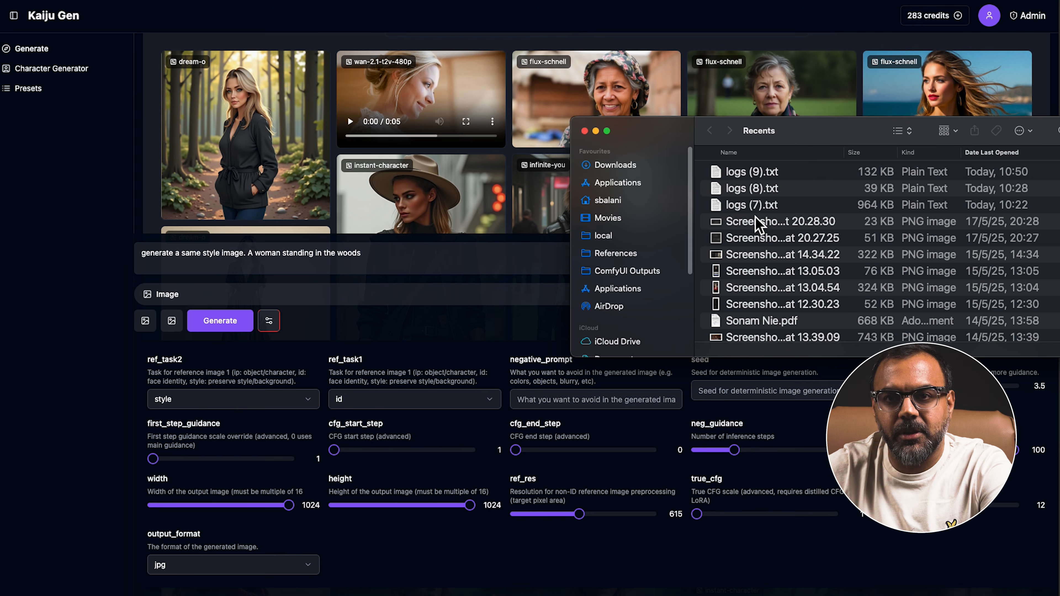
click(344, 19)
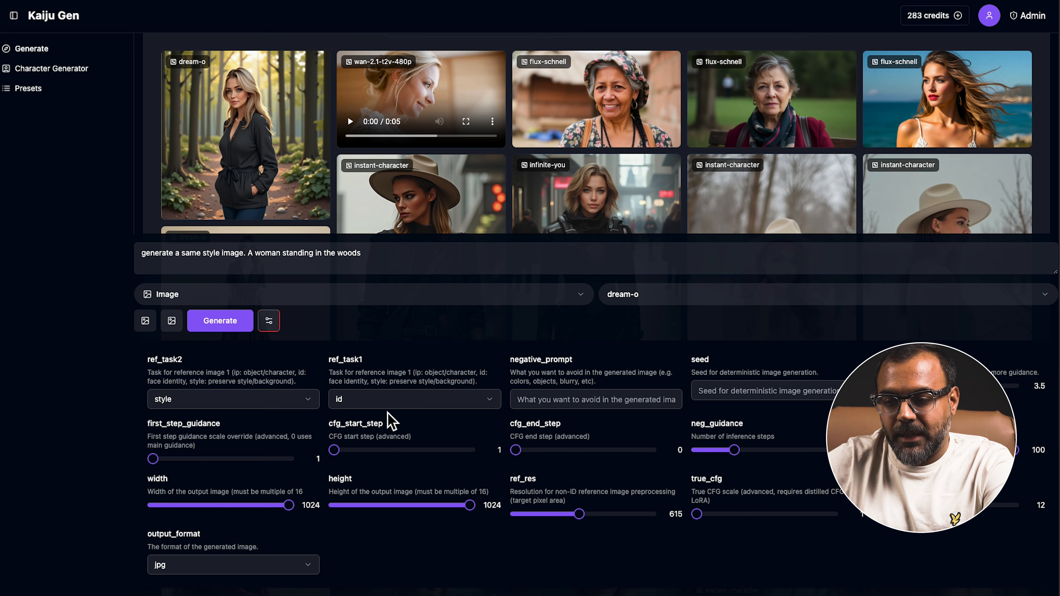
Set ref_task1 to ip and generate the image again with the same prompt.
click(398, 401)
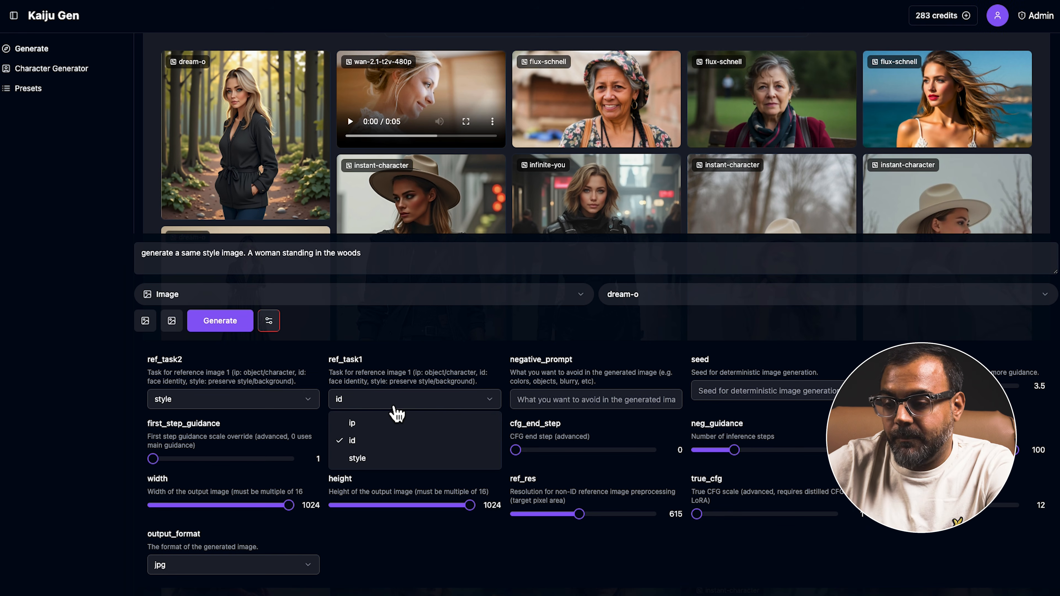
click(378, 432)
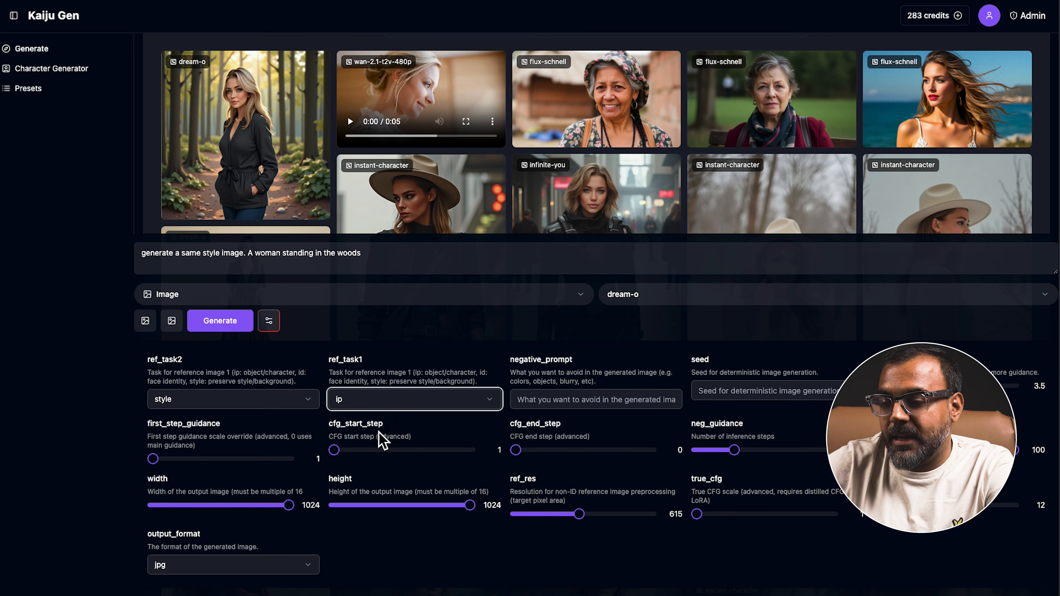
click(223, 330)
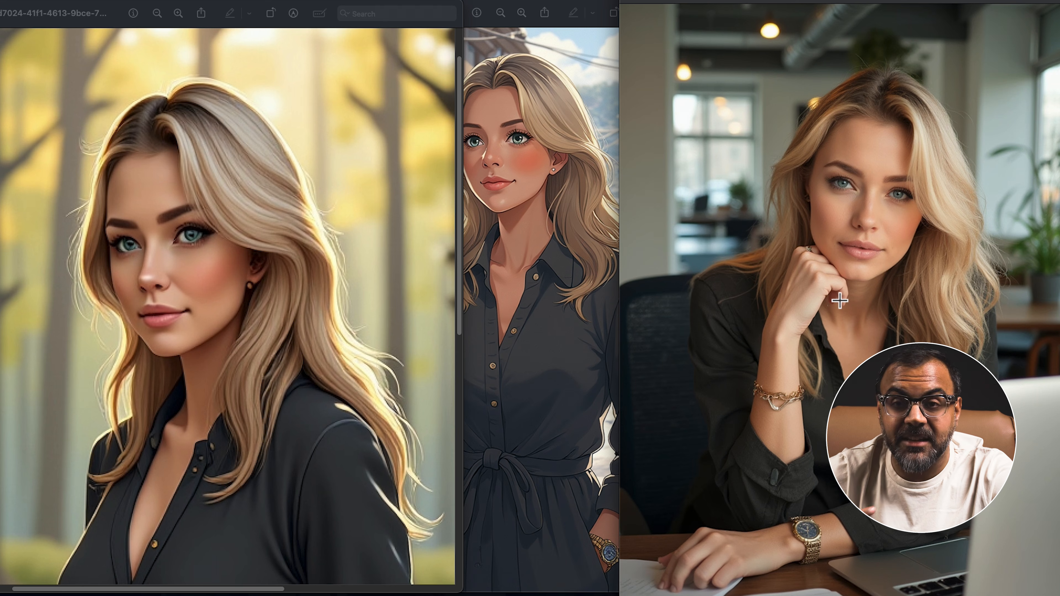
In Preview, bring download (6).png forward and move its window to compare it with the generated image.
click(581, 274)
drag(394, 17, 515, 49)
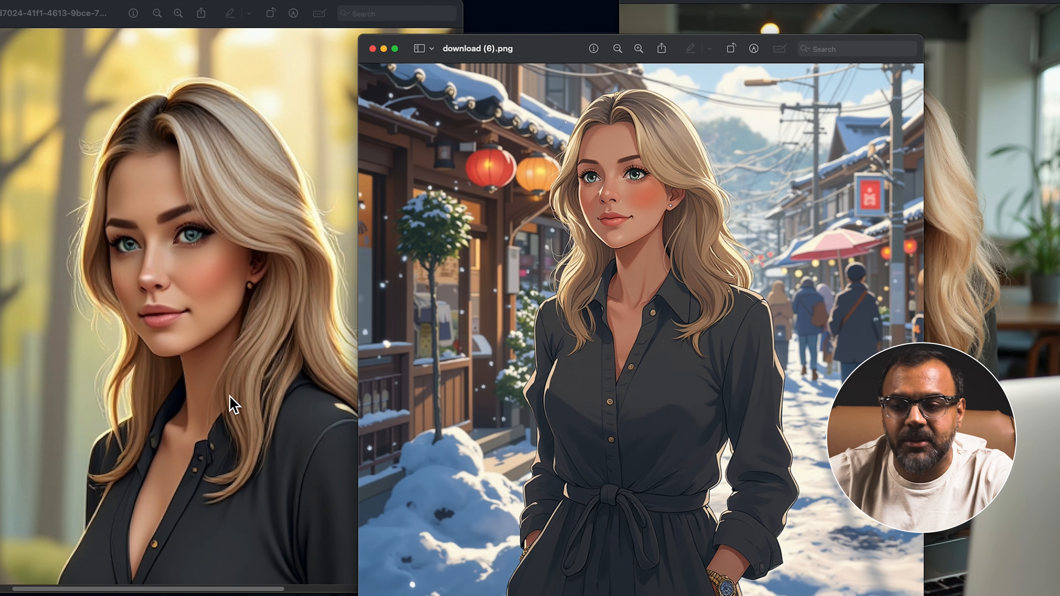
Examine the generated woman's face, clothing and pose against the reference in download (6).png.
scroll(234, 404, down, 6)
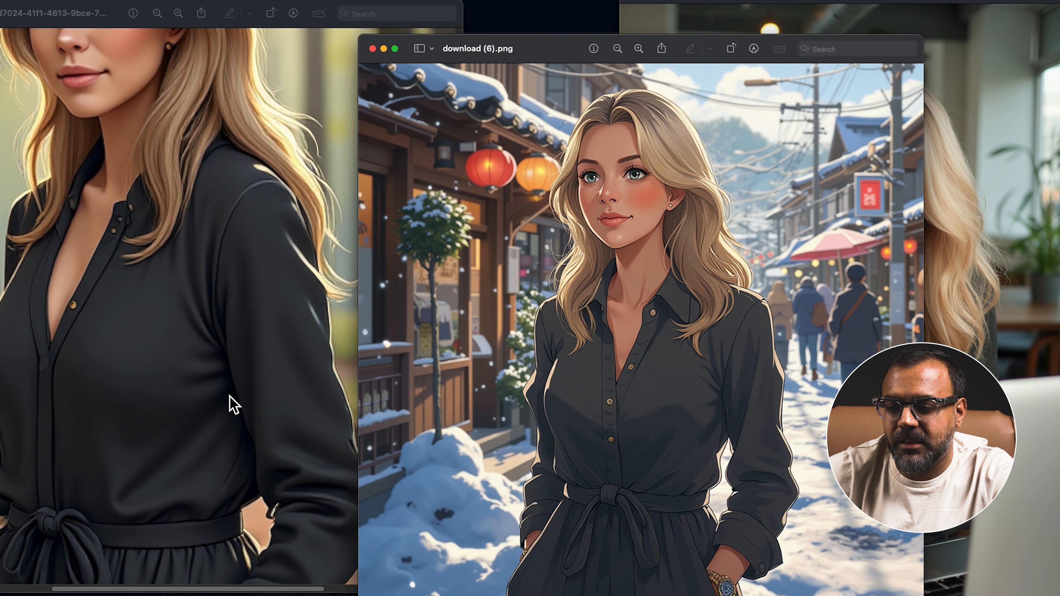
scroll(229, 466, down, 5)
scroll(208, 480, down, 3)
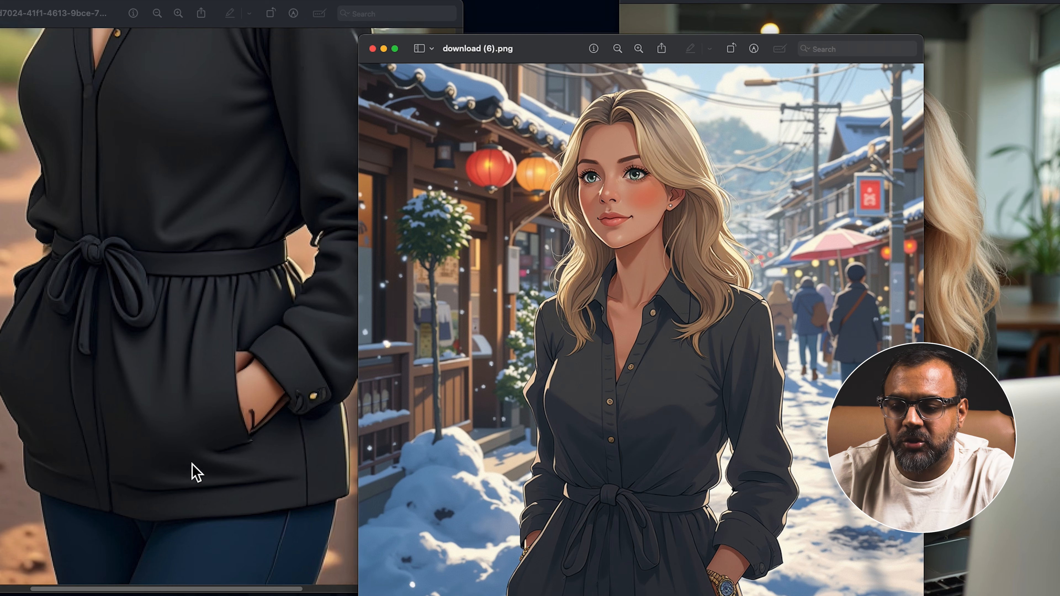
scroll(196, 472, left, 3)
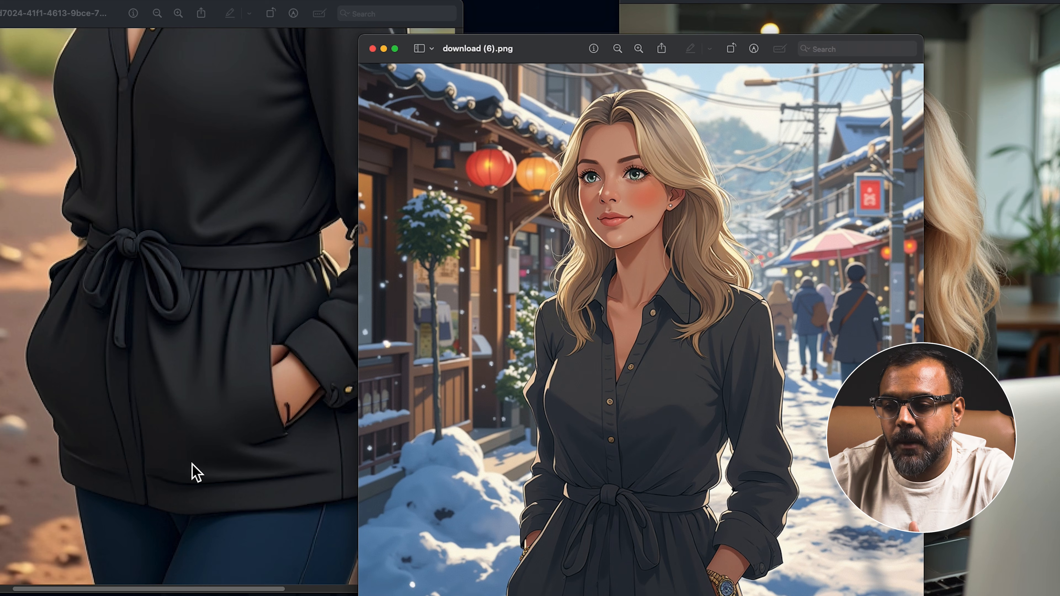
scroll(193, 464, up, 15)
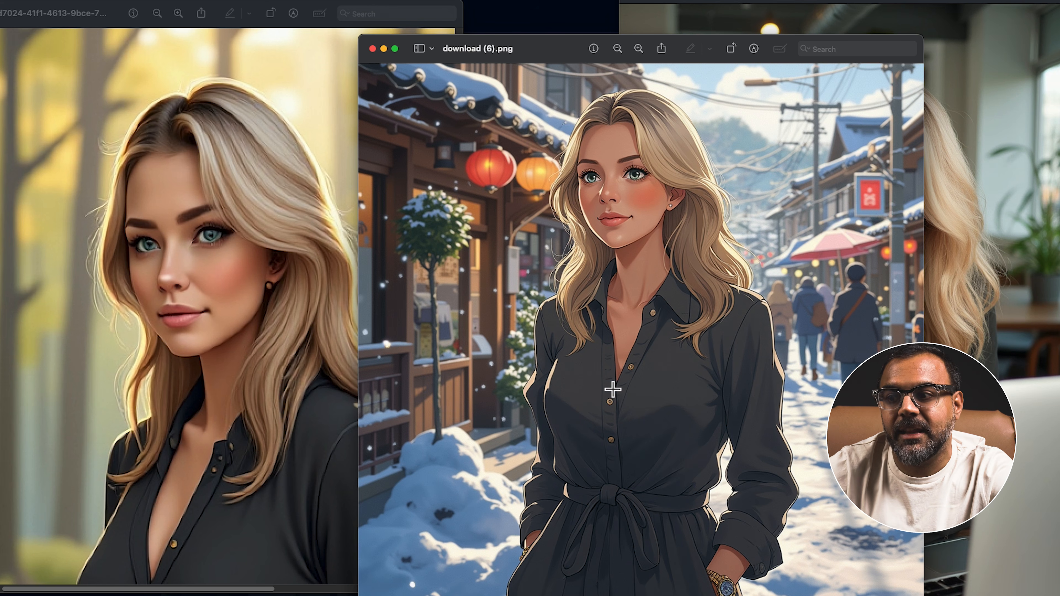
drag(457, 49, 602, 188)
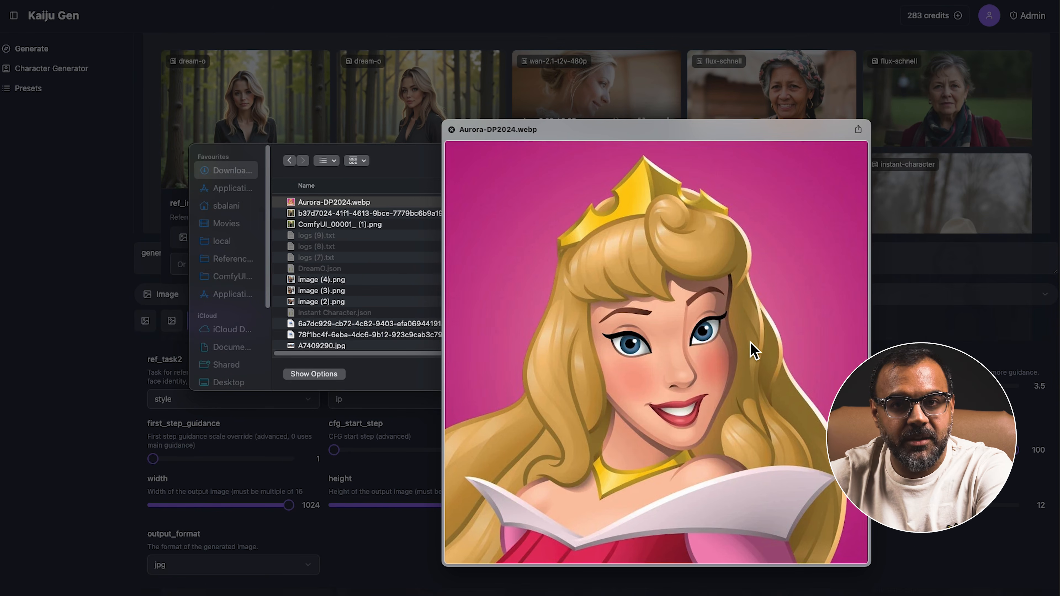
Upload Aurora-DP2024.webp from Downloads as ref_image2 and append ". Cartoon" to the prompt.
key(space)
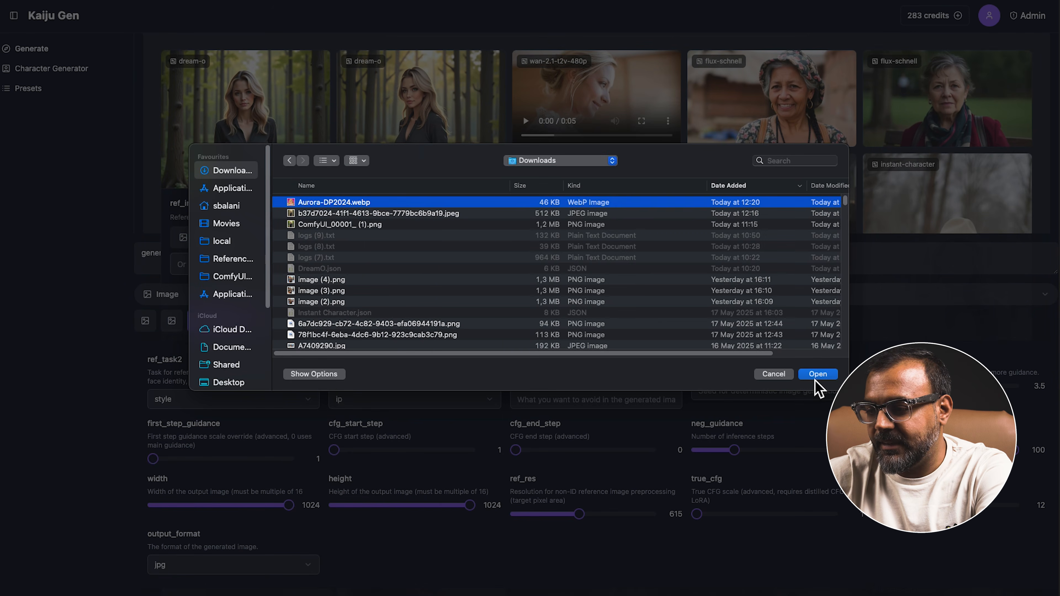
click(817, 378)
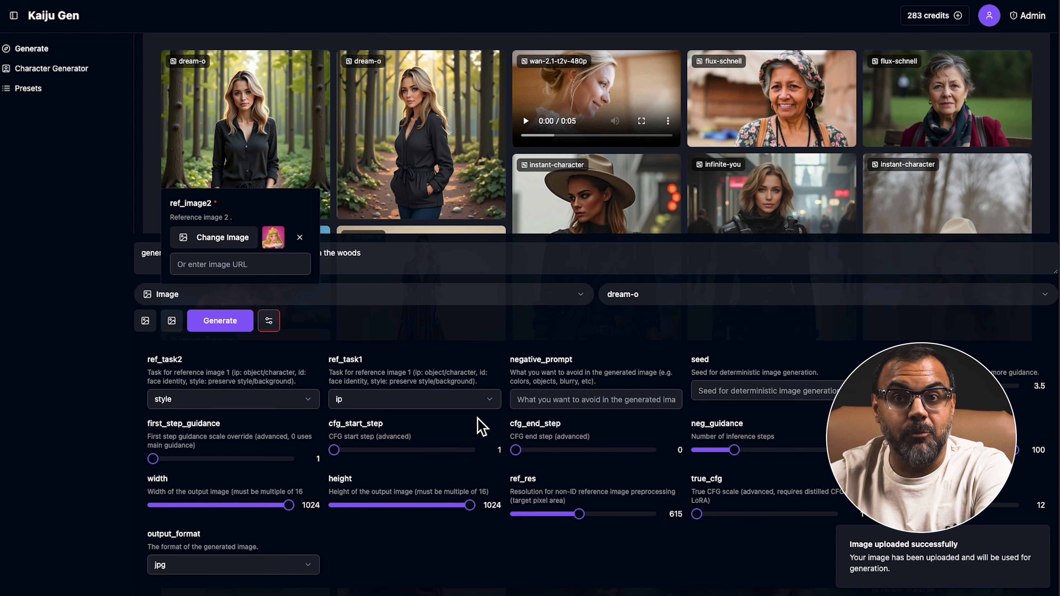
click(405, 269)
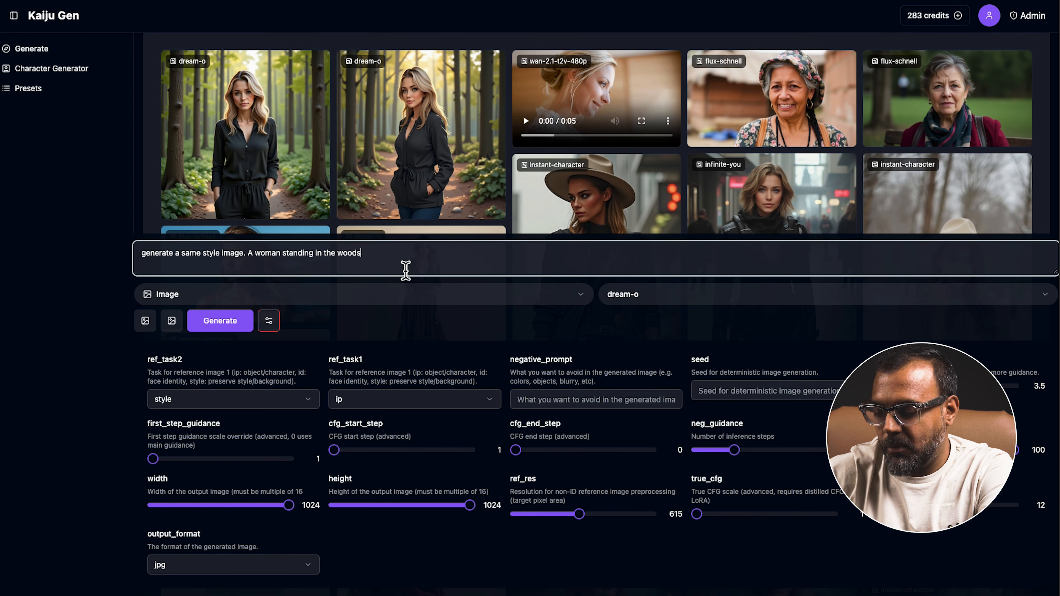
text(. Car)
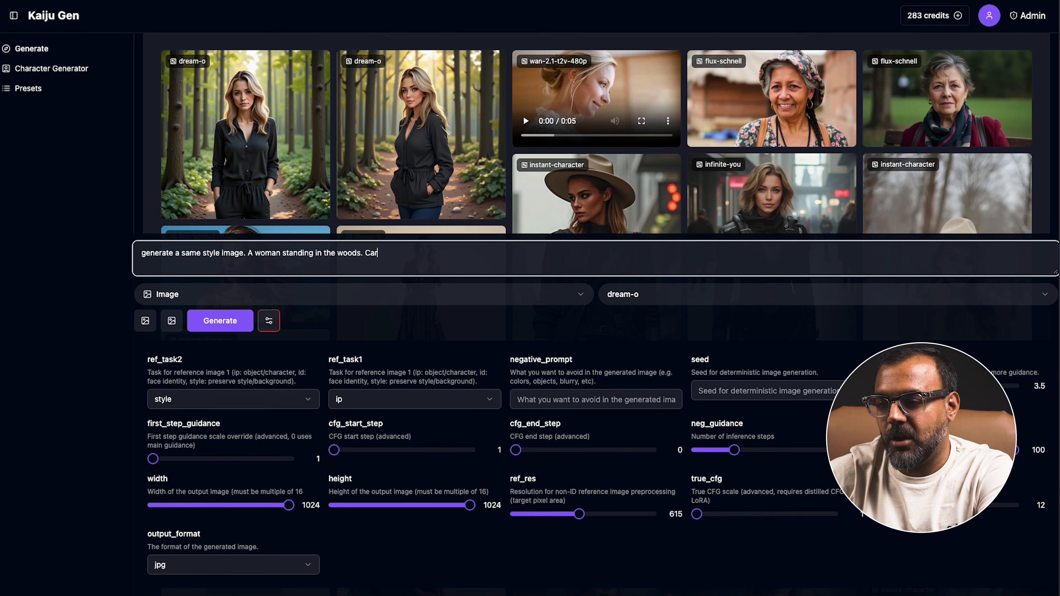
text(toon)
Set the negative_prompt to "realistic" and generate the image.
click(577, 405)
text(realistic)
scroll(321, 557, down, 1)
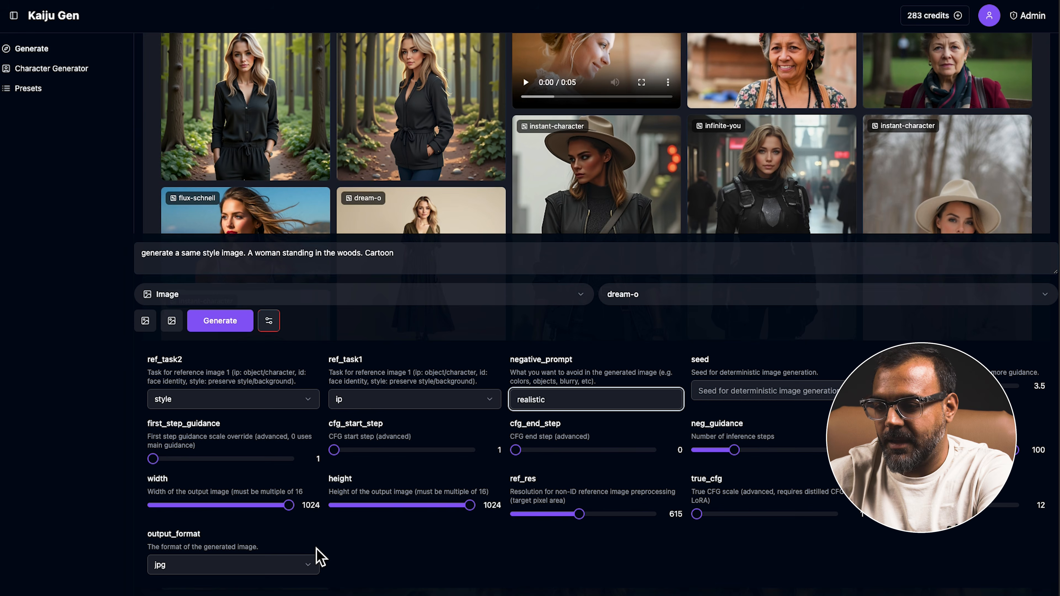
click(226, 322)
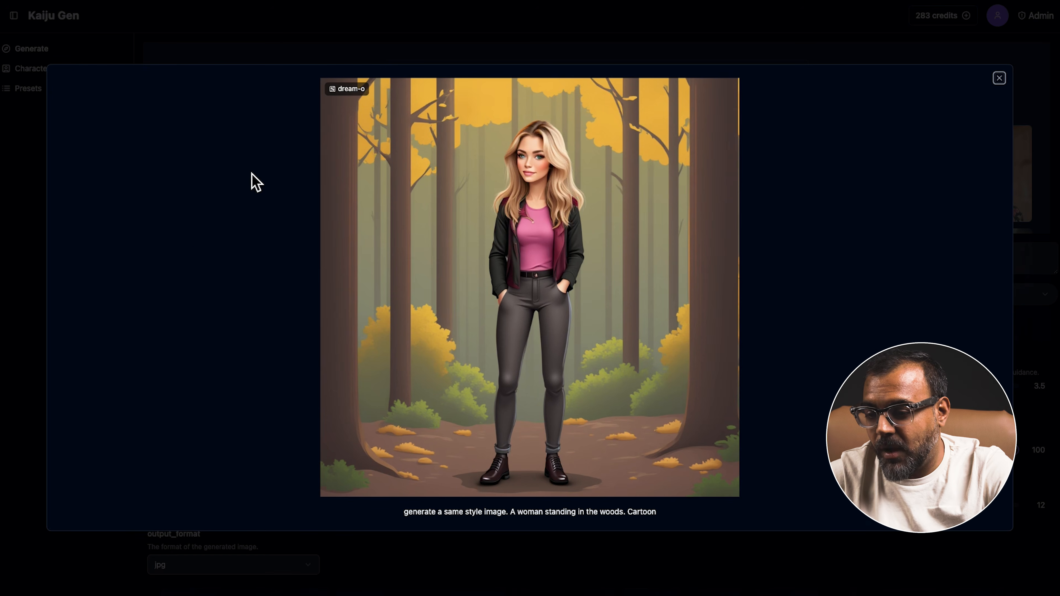
Open Aurora-DP2024.webp from the Downloads folder in Preview, close download (6).png, and compare the Aurora picture with the generated cartoon.
click(426, 594)
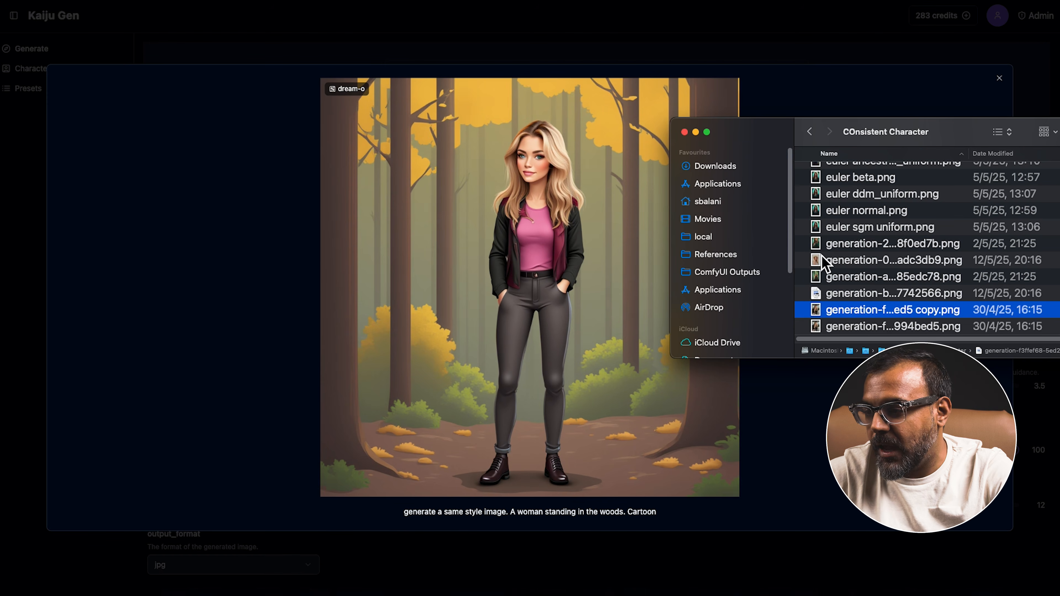
click(738, 161)
scroll(851, 197, down, 10)
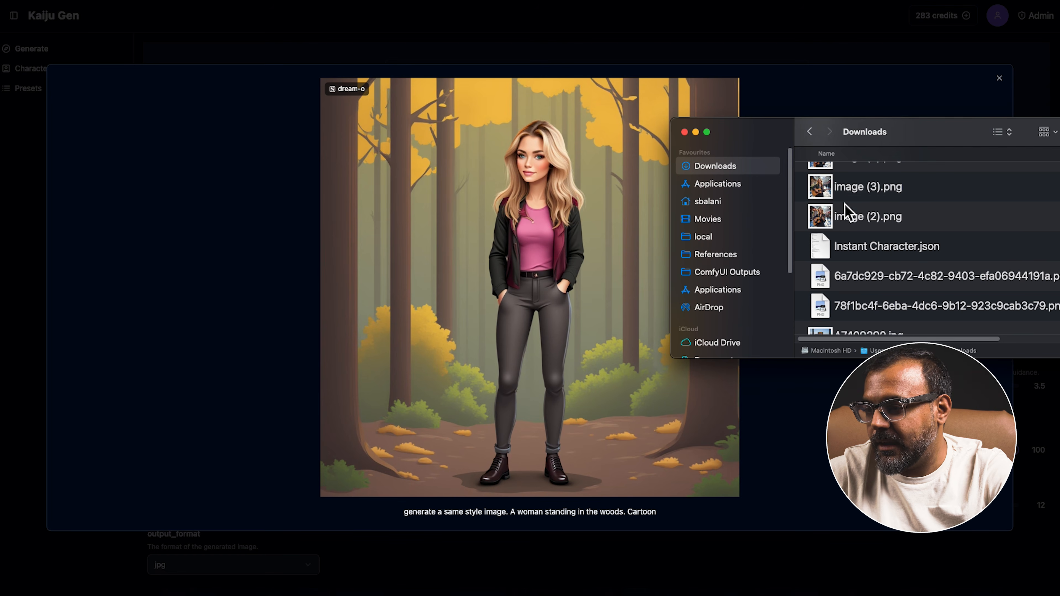
click(851, 190)
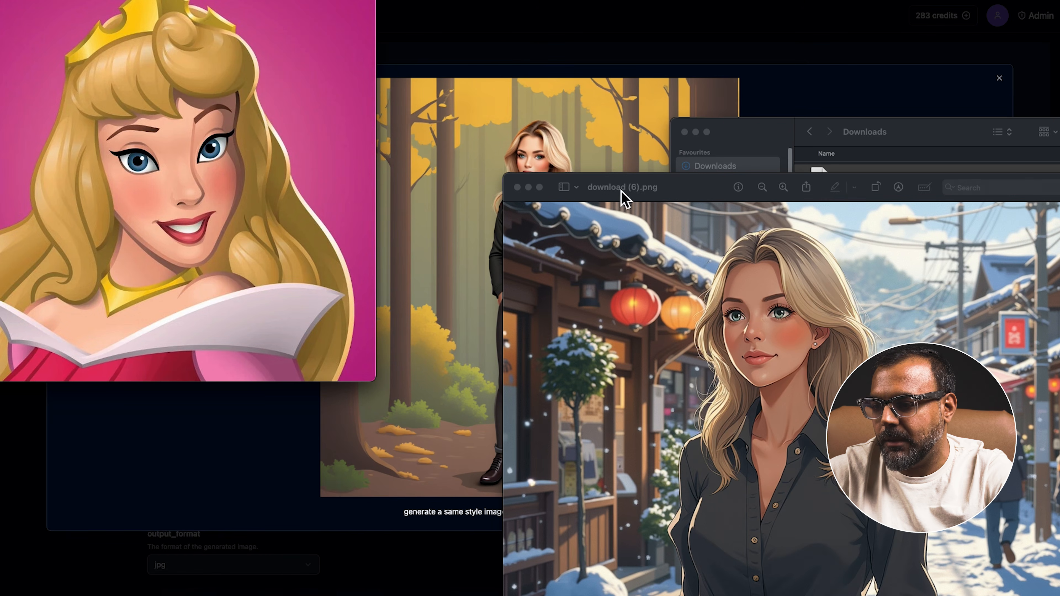
click(518, 187)
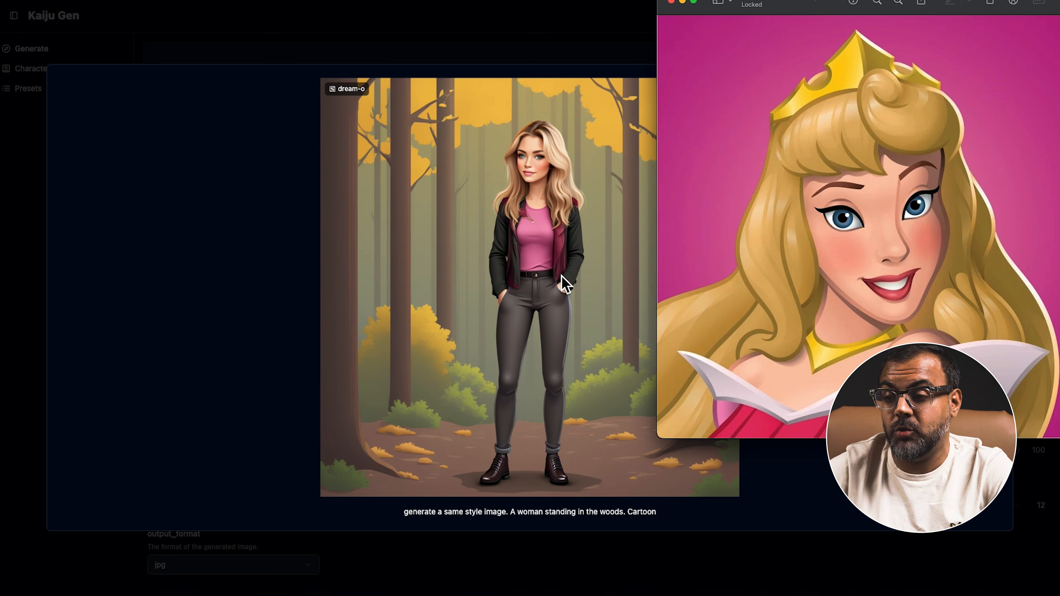
click(466, 268)
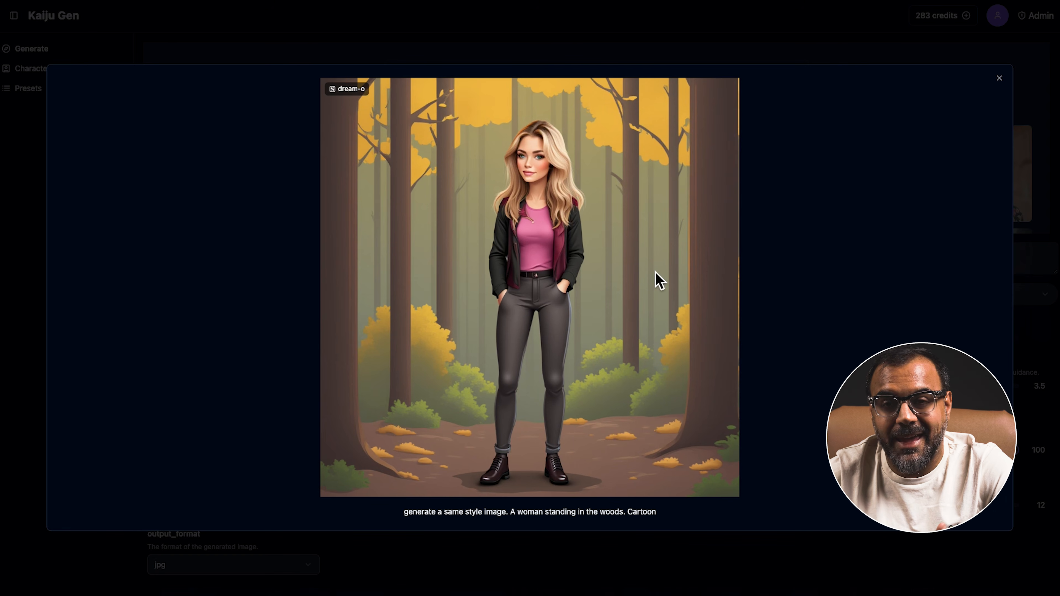
Close the enlarged view of the generated image, check both reference images and remove the Aurora picture from ref_image2.
click(999, 78)
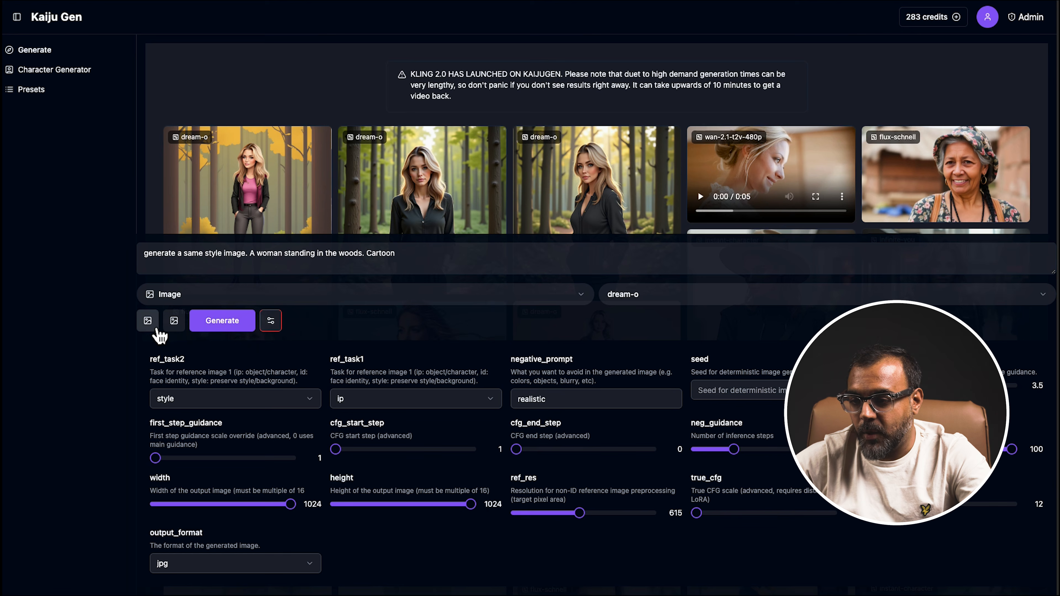
click(148, 321)
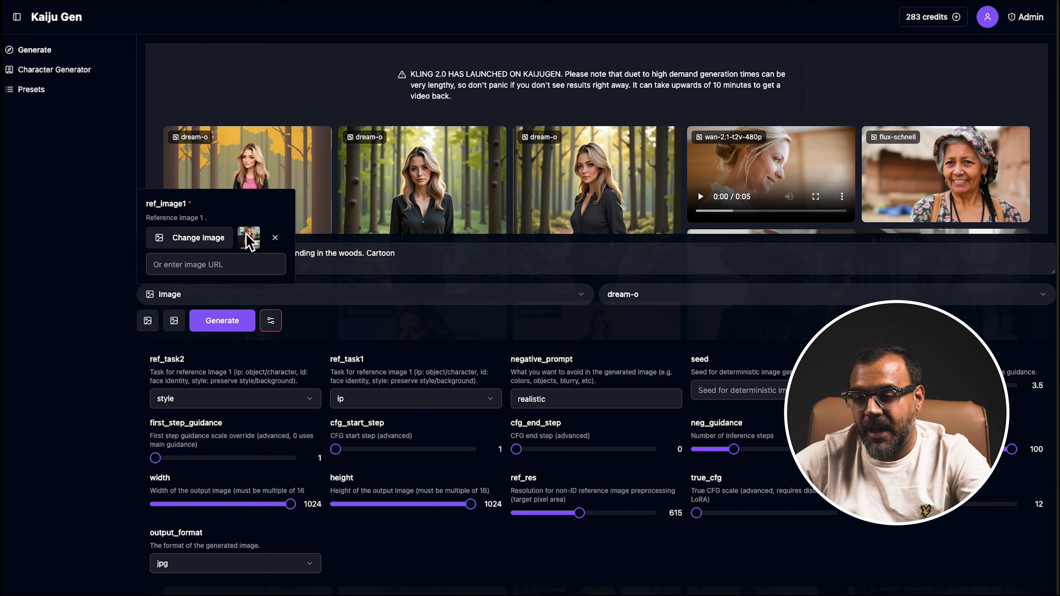
click(174, 321)
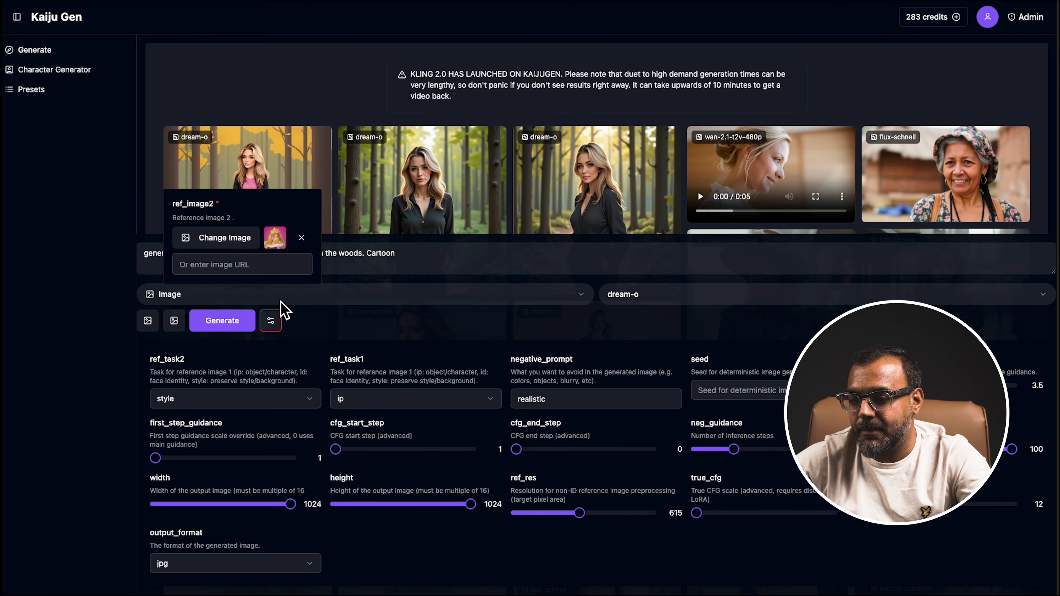
click(302, 238)
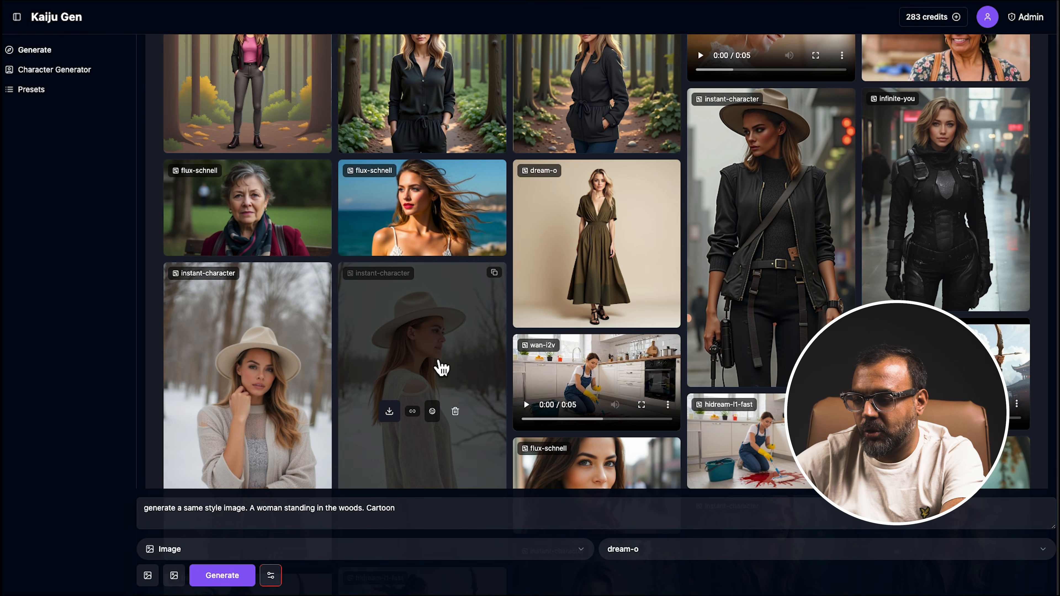
On the gallery page with items 201 to 240, copy the URL of the flux-schnell redhead in a black corset and set it as ref_image2.
scroll(438, 367, down, 1)
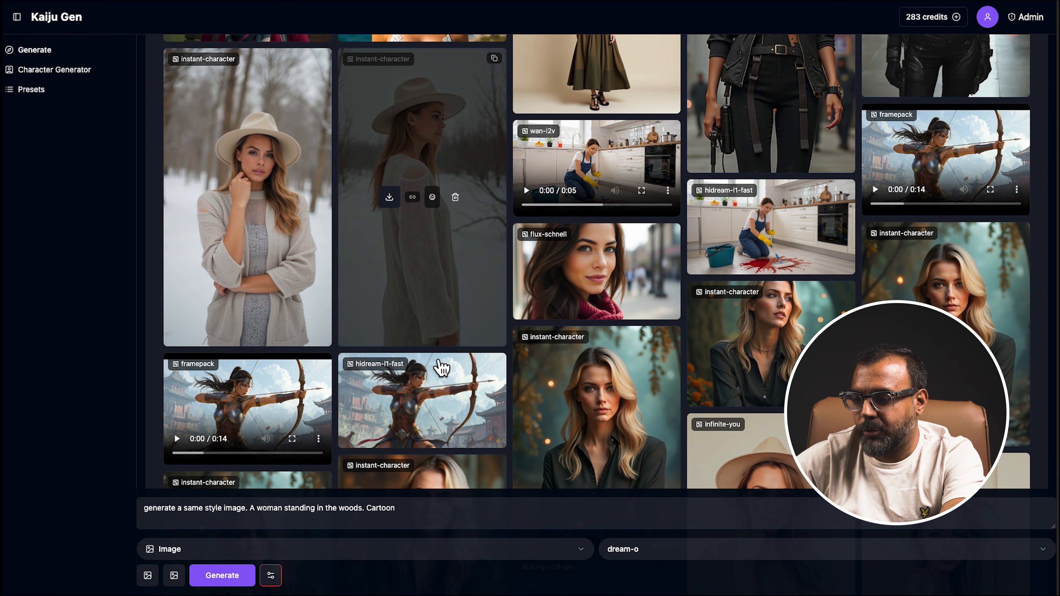
scroll(441, 367, down, 15)
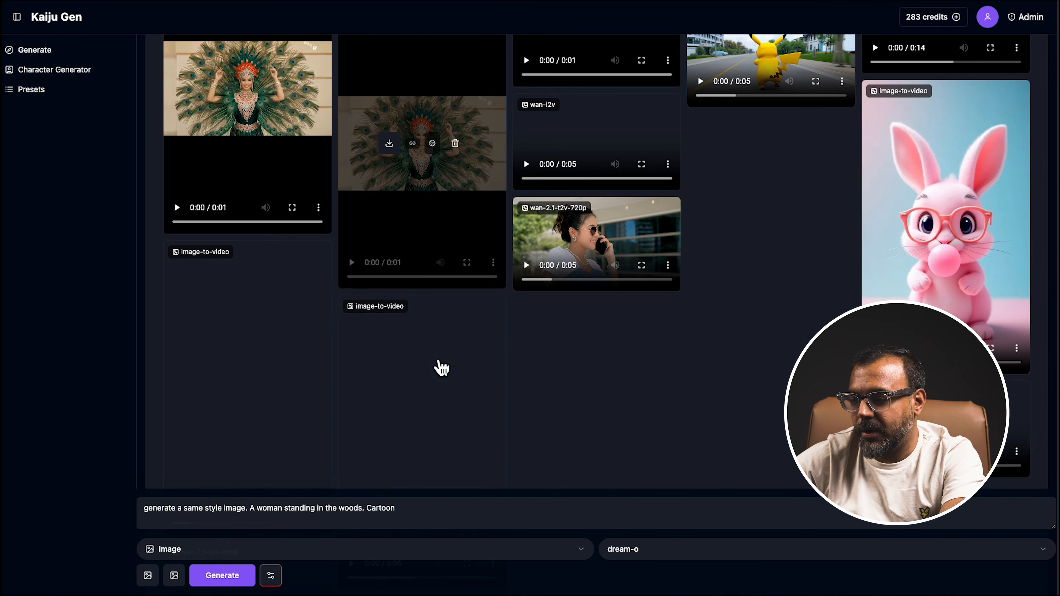
scroll(442, 368, down, 10)
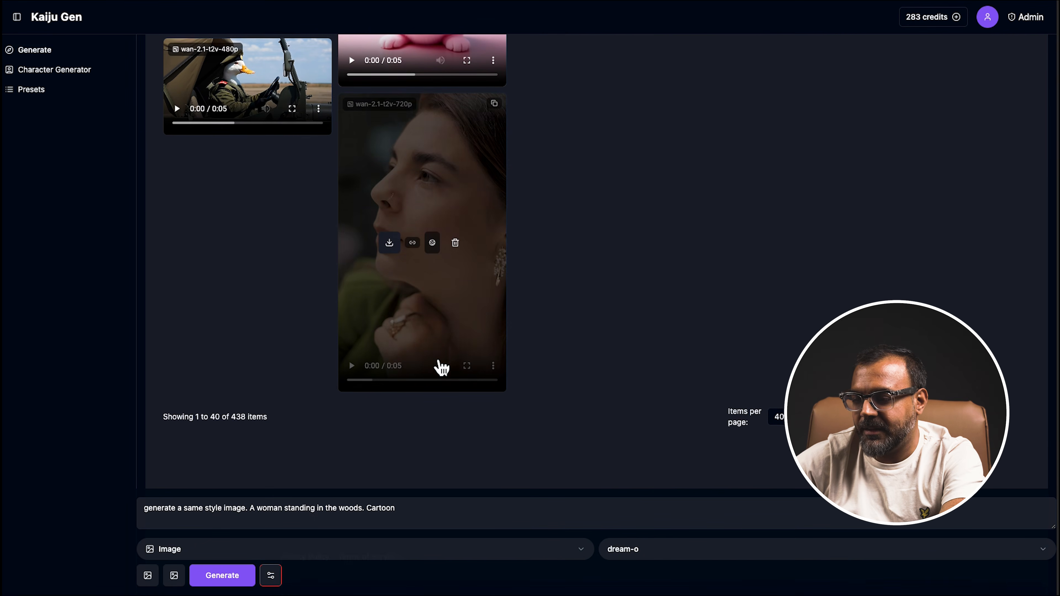
click(979, 418)
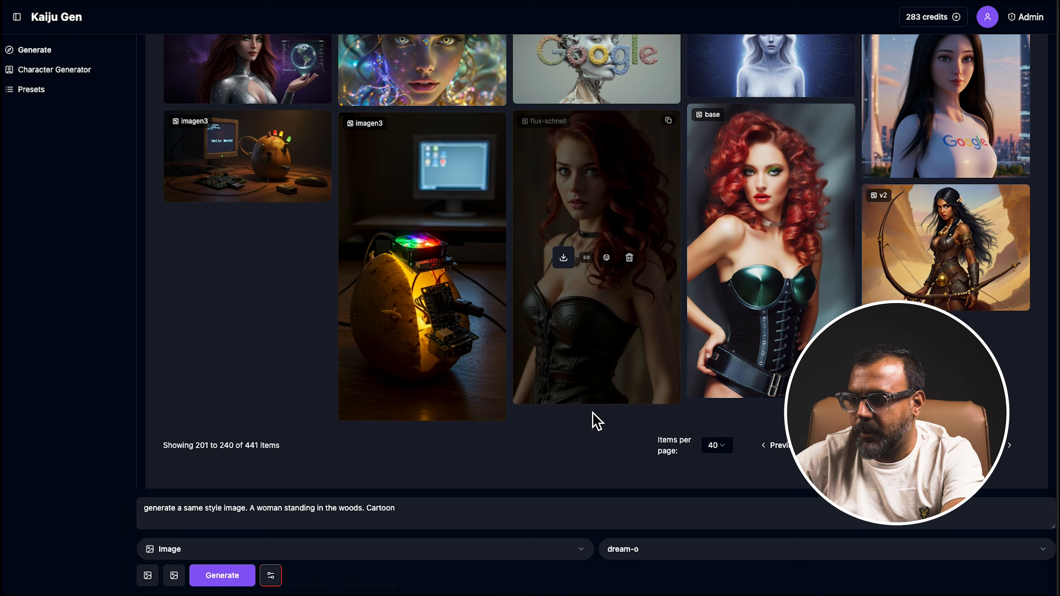
click(592, 261)
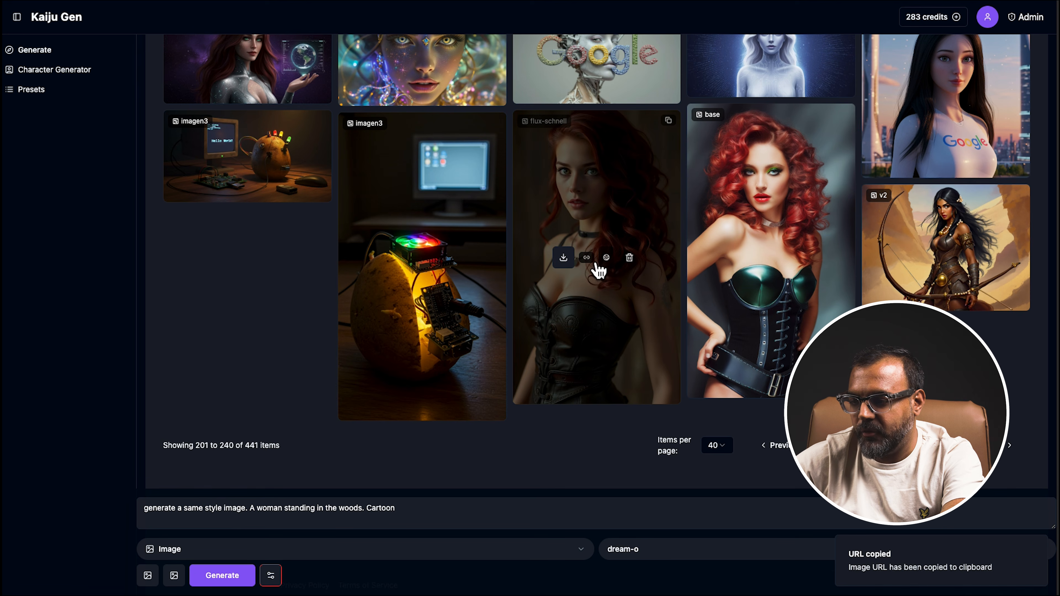
click(173, 575)
key(ctrl+v)
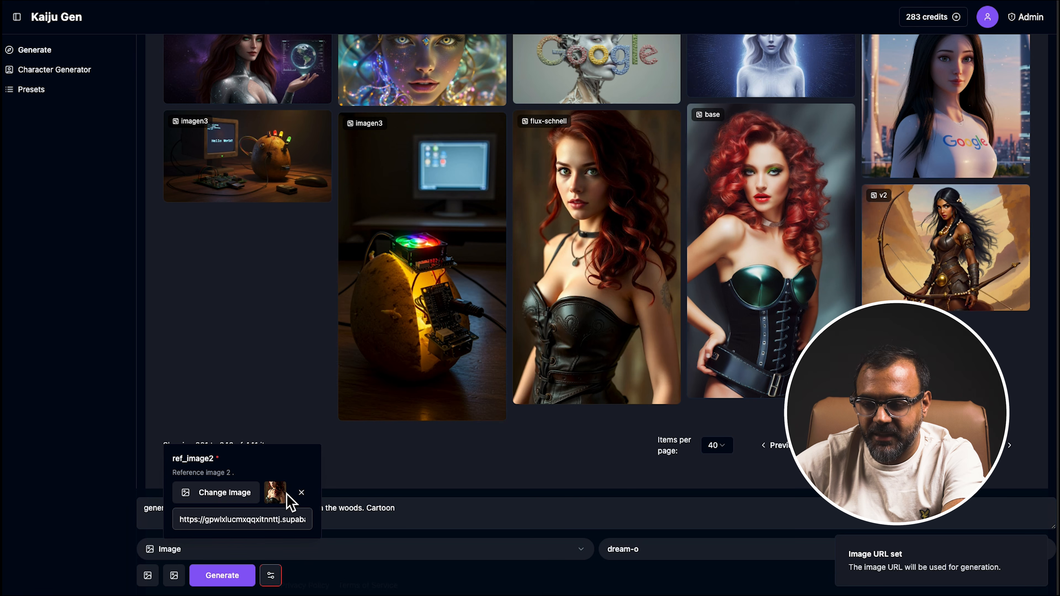
Set both ref_task2 and ref_task1 to id in the advanced settings.
click(270, 575)
click(277, 400)
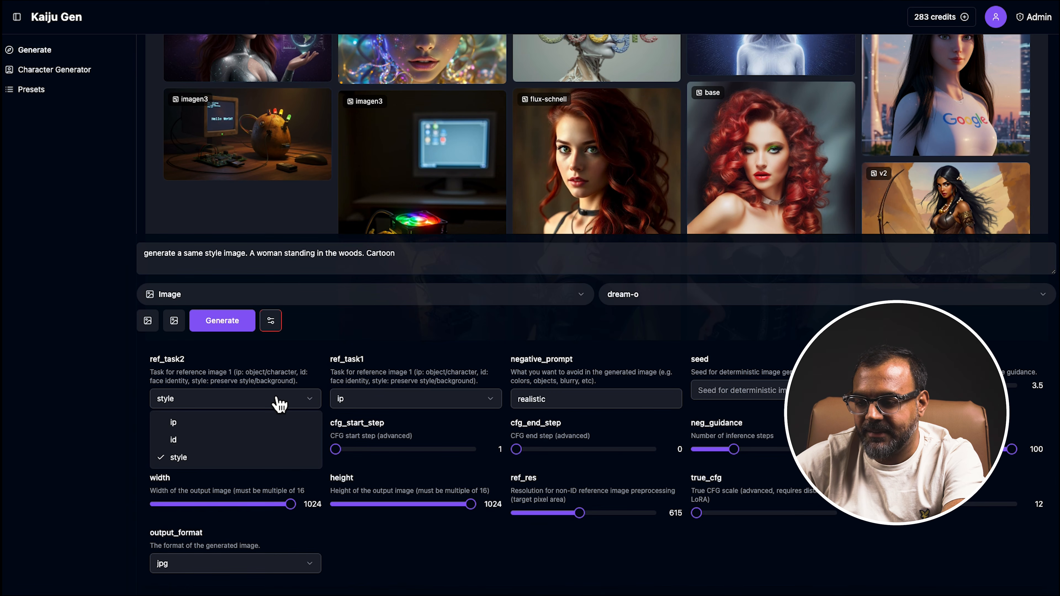
click(209, 440)
click(382, 402)
click(354, 440)
Replace the prompt with "two women sitting at a coffee shop" and generate the image.
triple_click(348, 263)
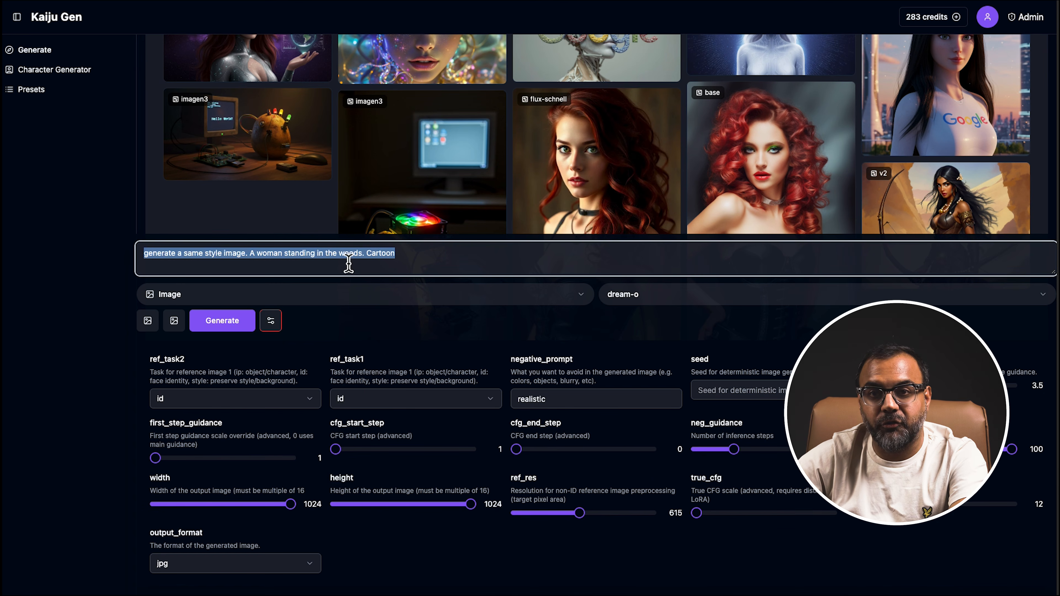
text(two wom)
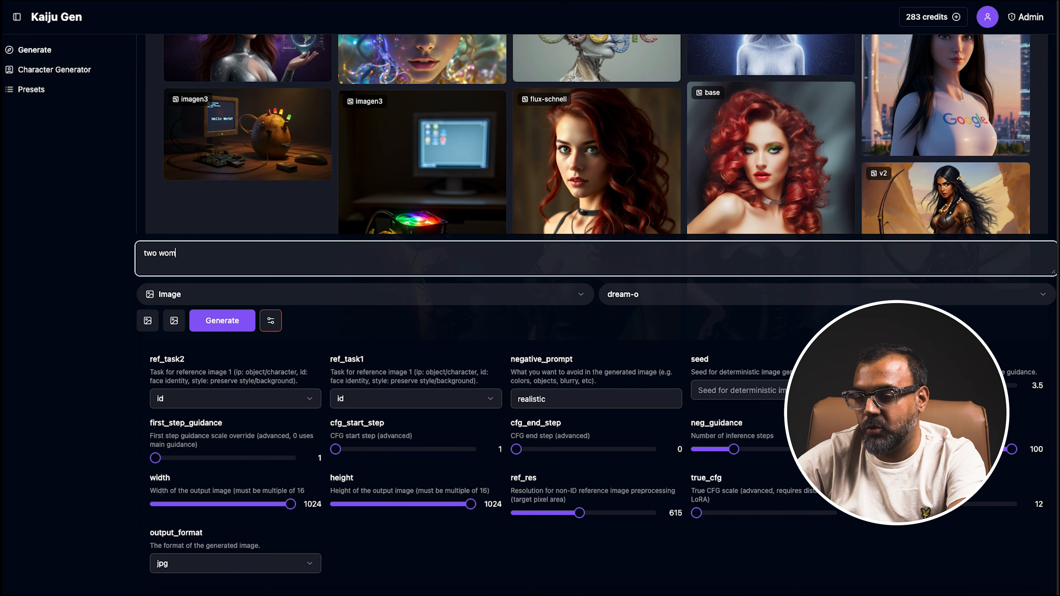
text(en sitting at a coffee shop)
click(234, 324)
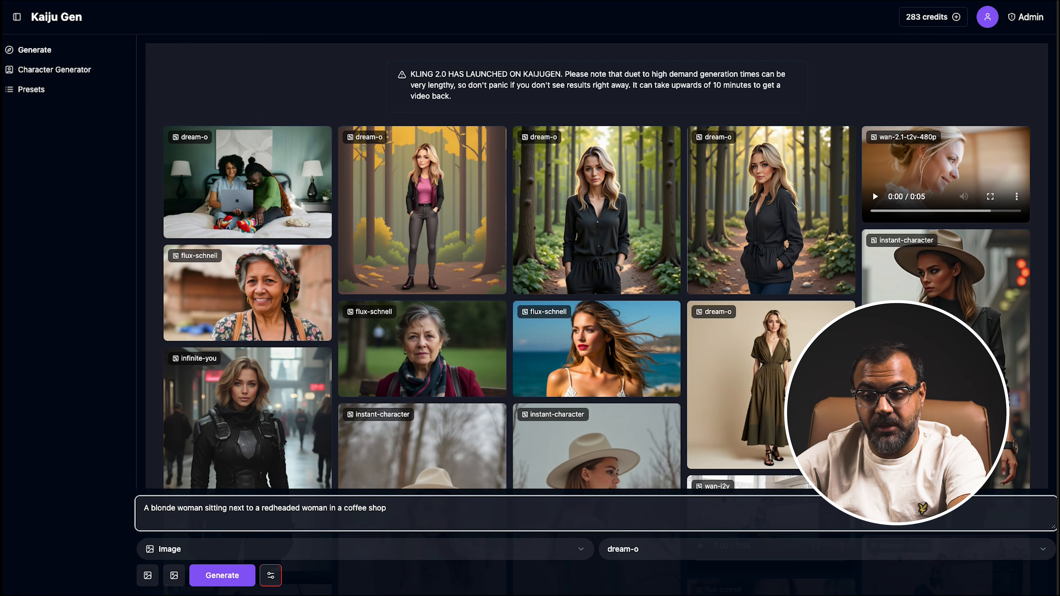
Generate an image from the prompt "A blonde woman sitting next to a redheaded woman in a coffee shop".
key(Return)
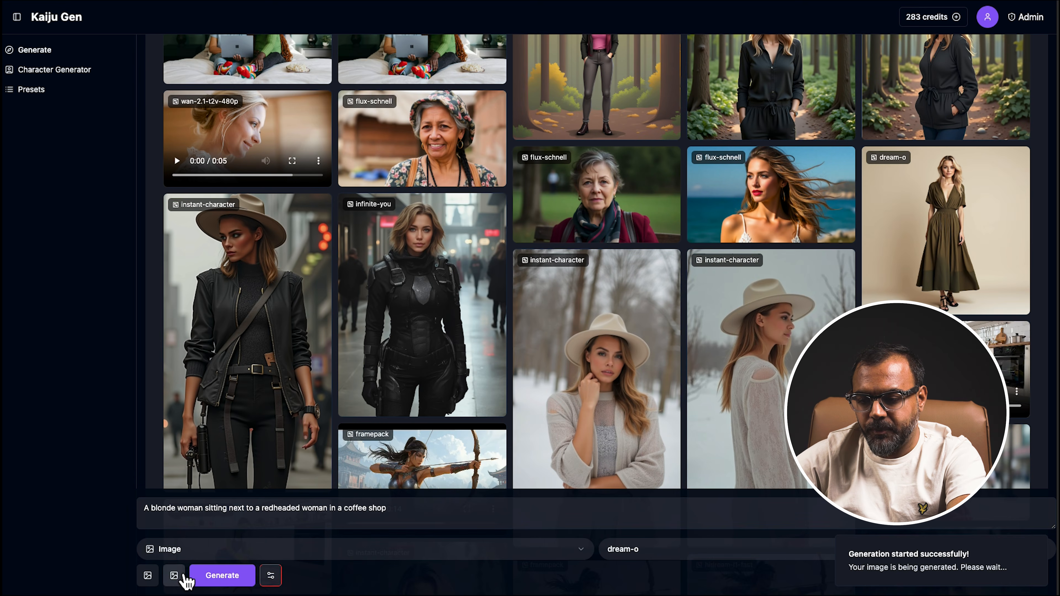
Reopen the advanced settings and set ref_task2 to ip.
click(271, 576)
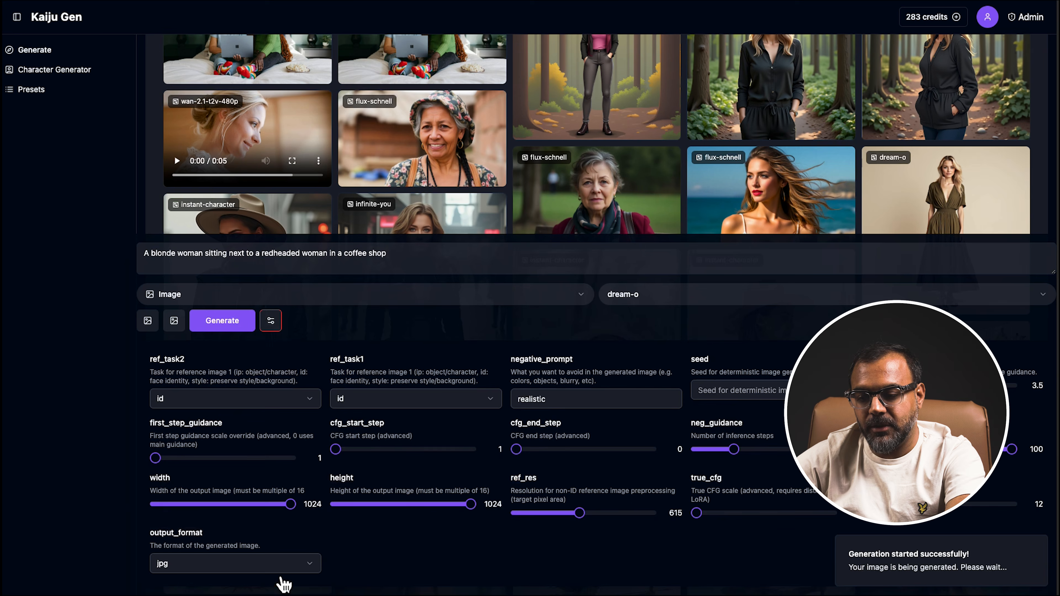
click(393, 400)
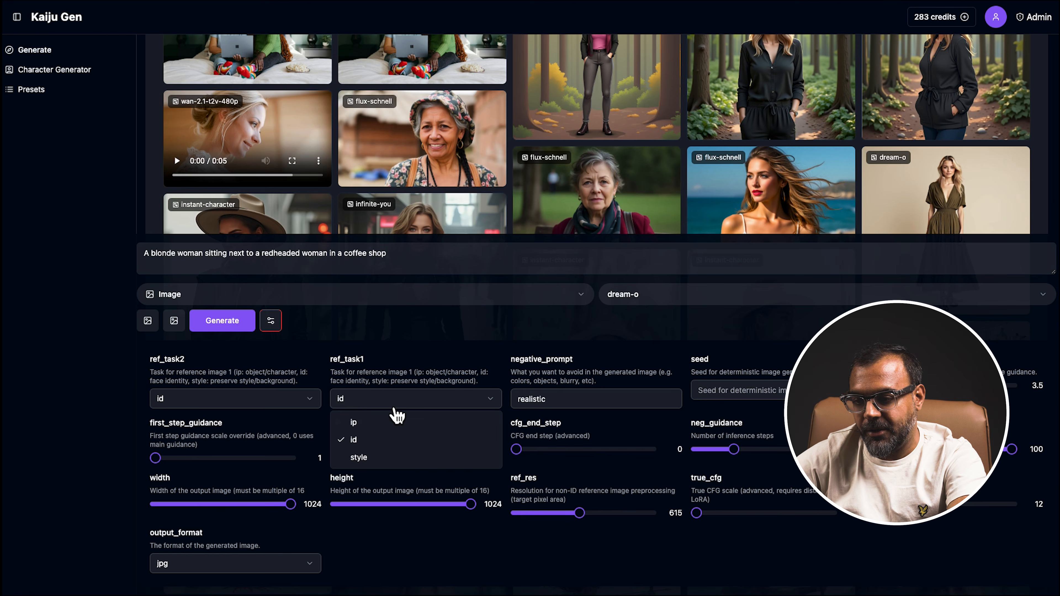
click(259, 402)
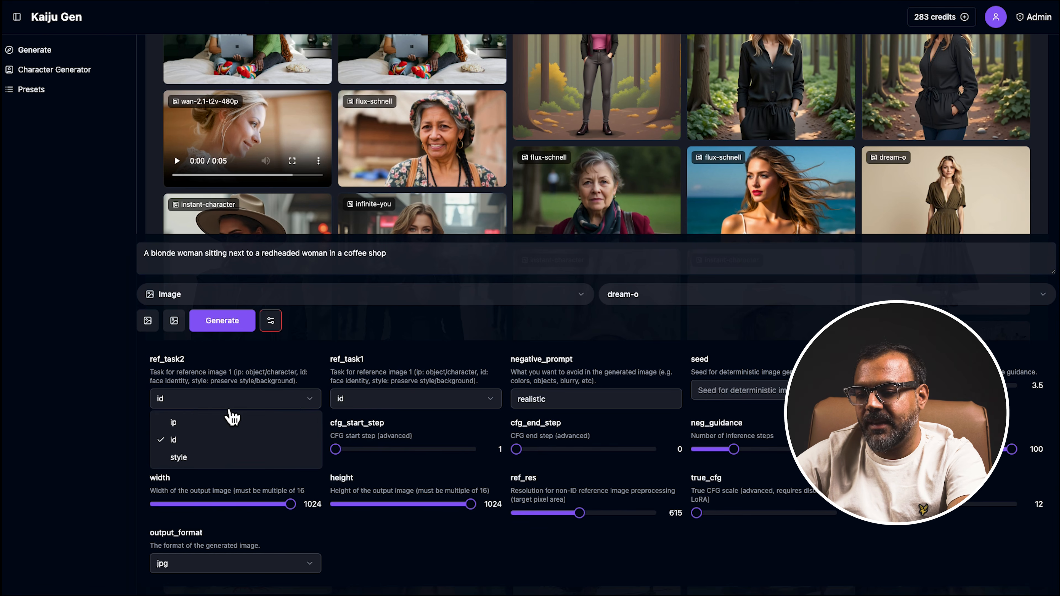
click(196, 426)
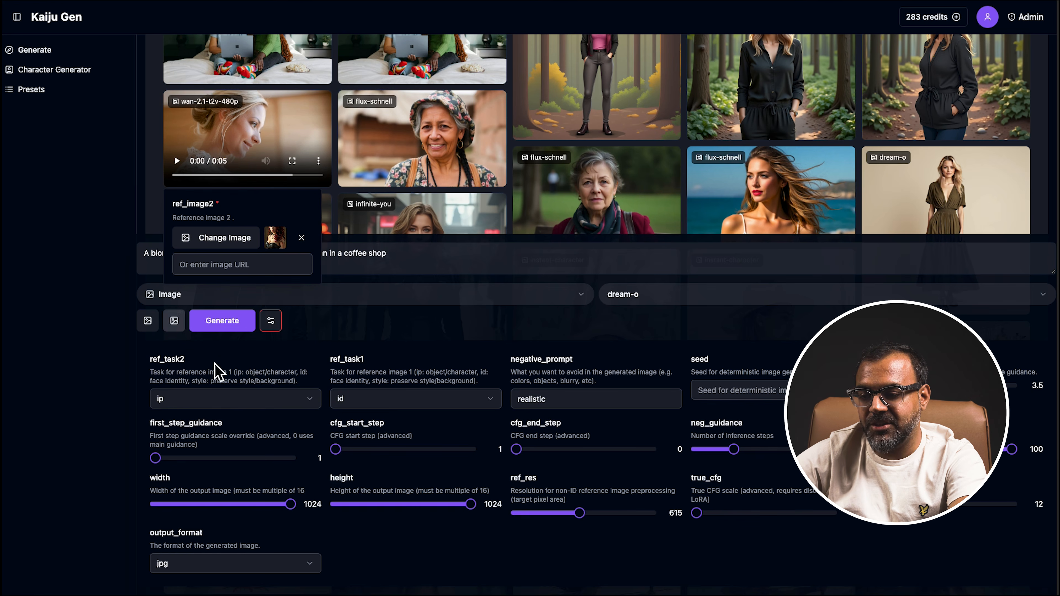
Replace reference image 2 with 5007875.webp from the Downloads folder.
click(302, 237)
click(237, 240)
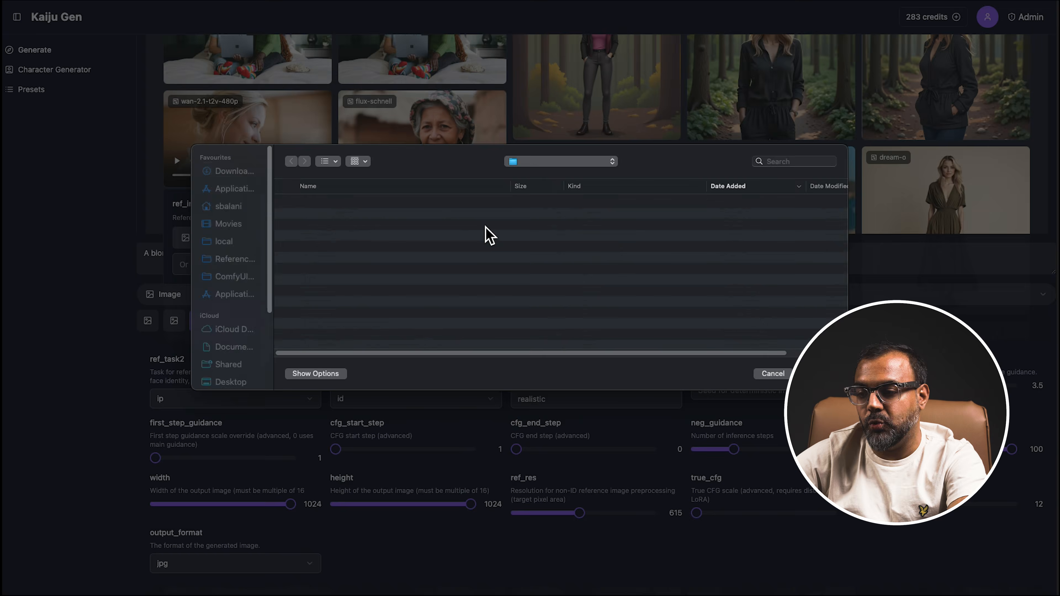
key(space)
key(space)
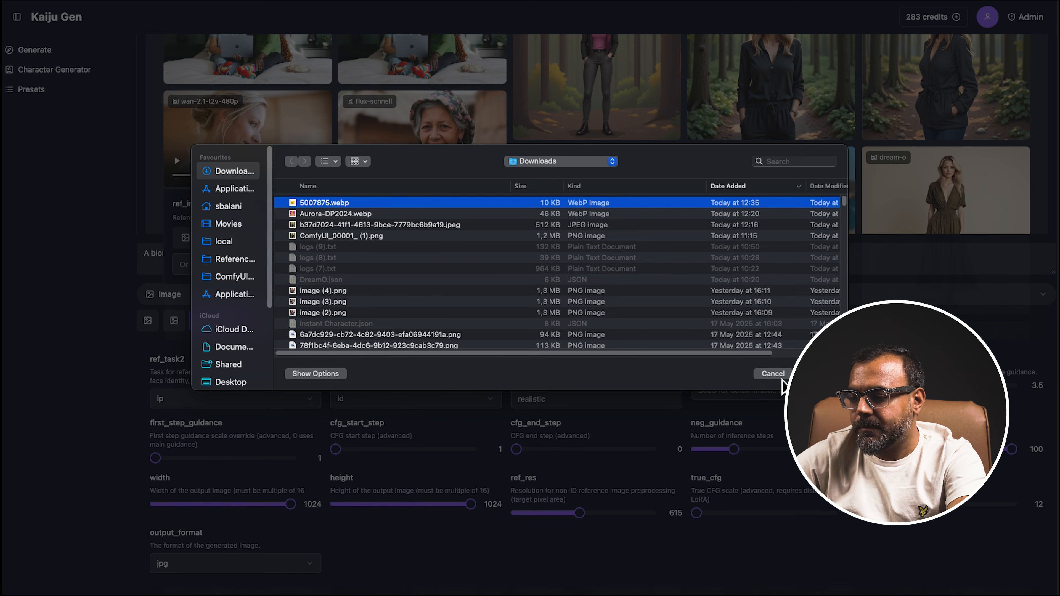
key(Return)
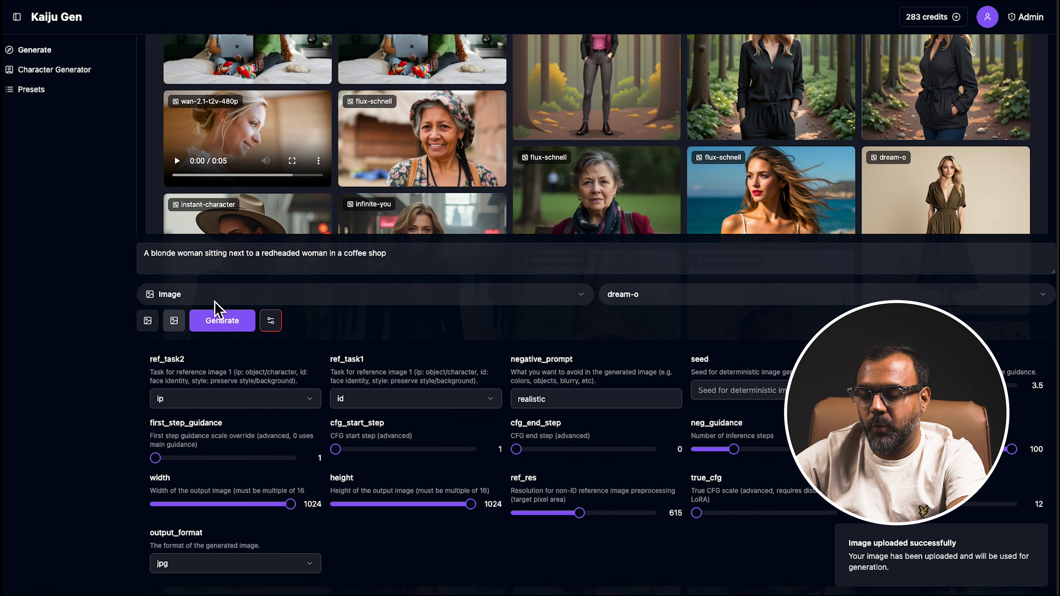
Replace the prompt with "A blonde woman holding a mug" and generate the image.
triple_click(263, 268)
text(A blonde woman holding a mug)
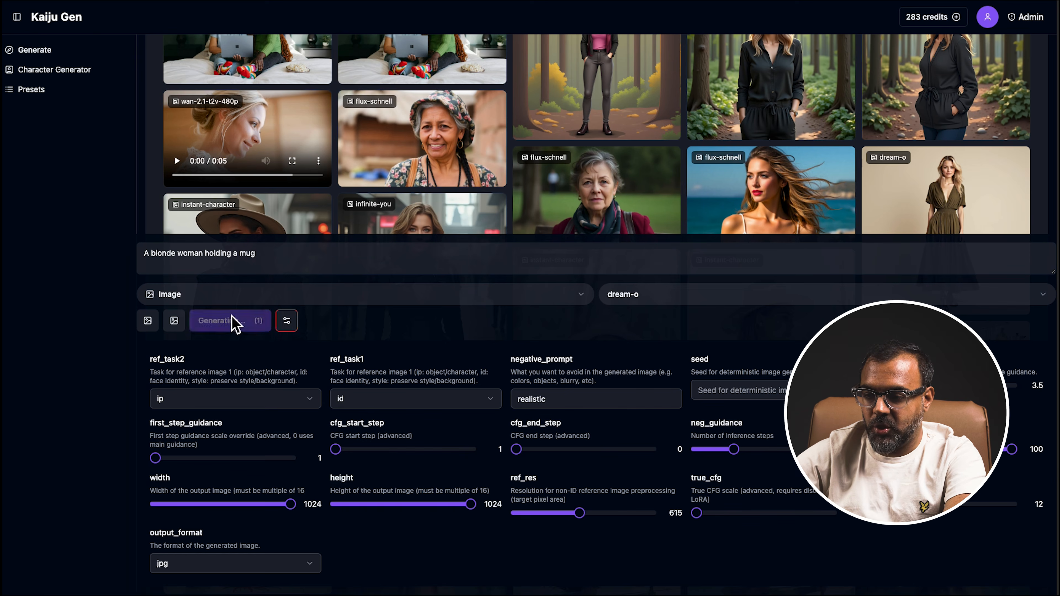
click(222, 321)
Revise the prompt to "A blonde woman holding a lego head mug" and generate another image.
click(238, 253)
text(lego head)
click(237, 324)
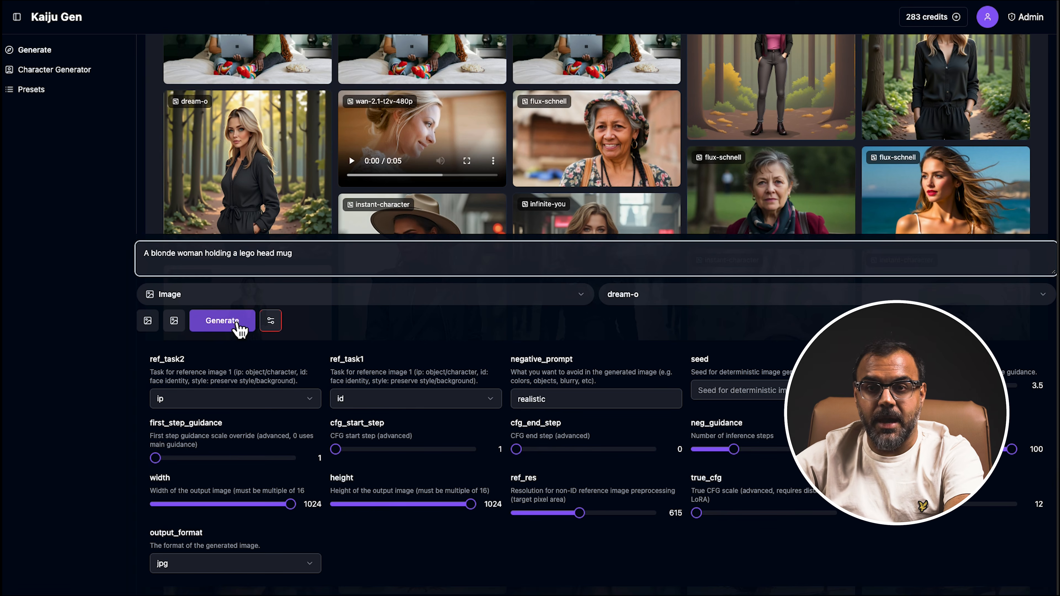
click(241, 330)
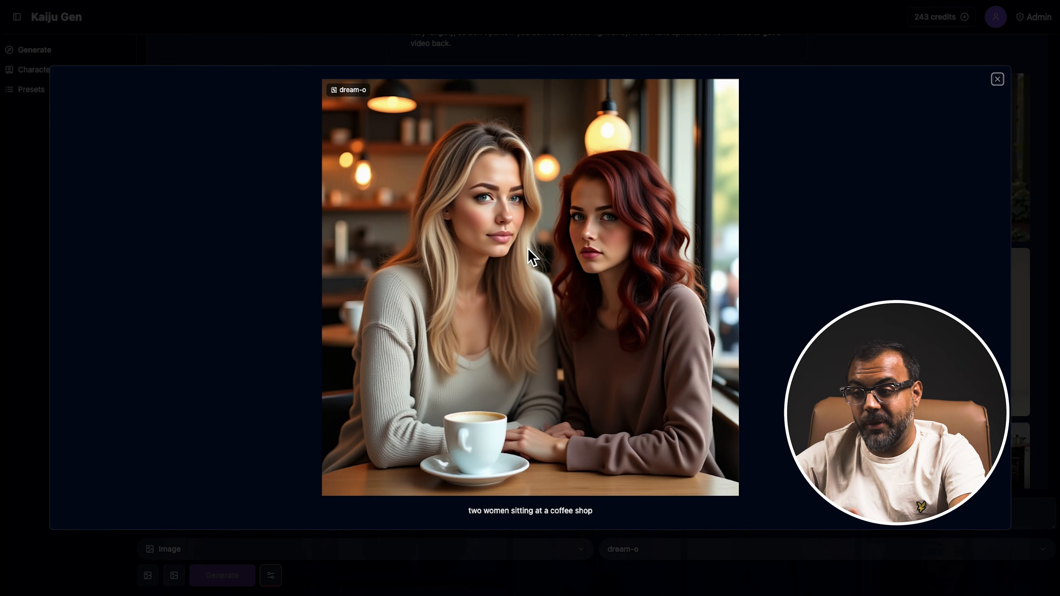
Open the redheaded woman's reference image from the Downloads folder and place it beside the coffee shop result for comparison.
click(234, 594)
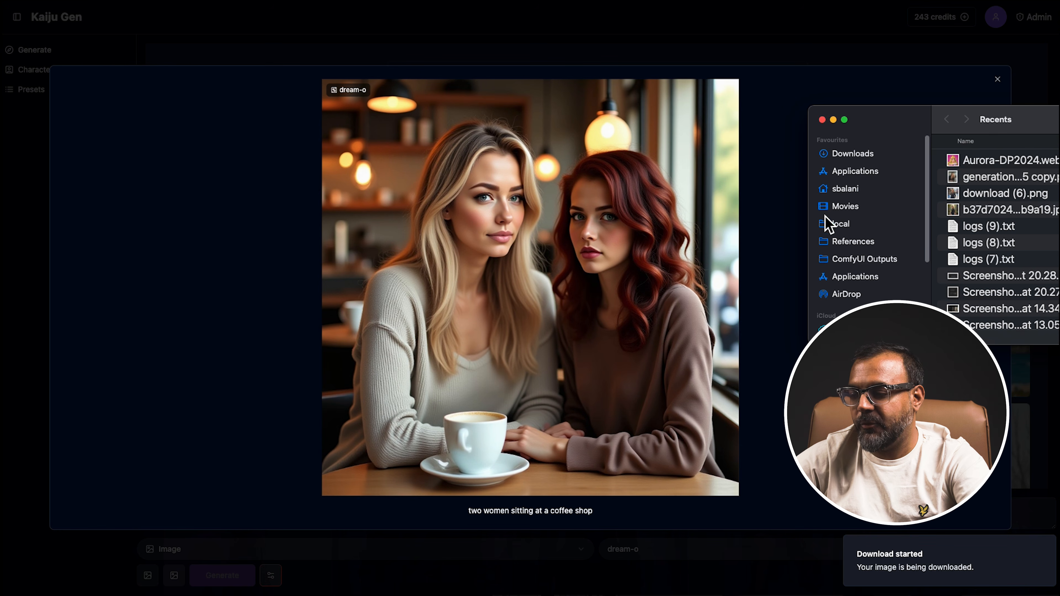
click(858, 160)
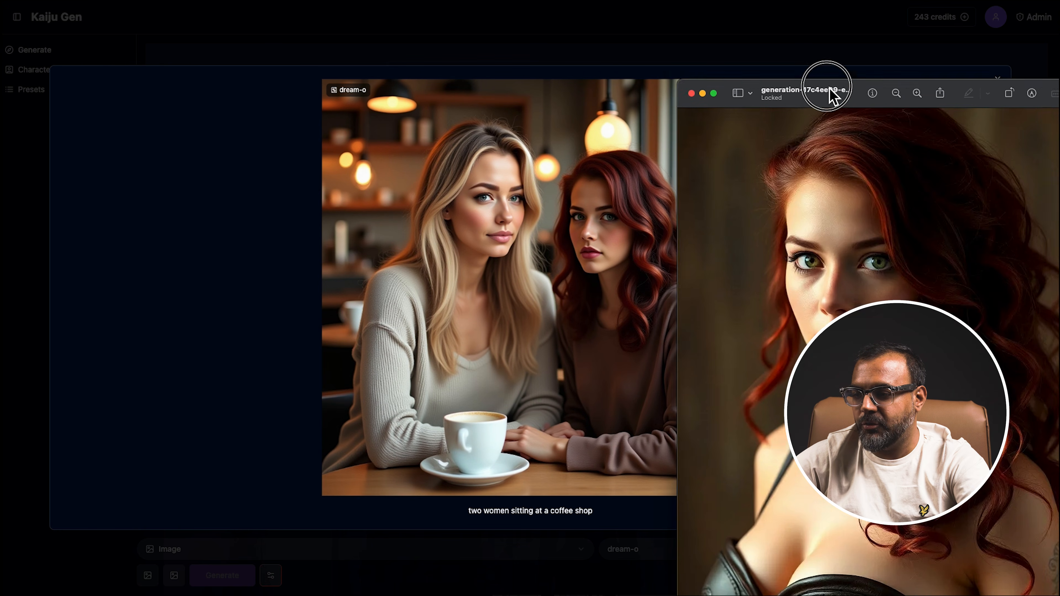
drag(830, 95, 823, 58)
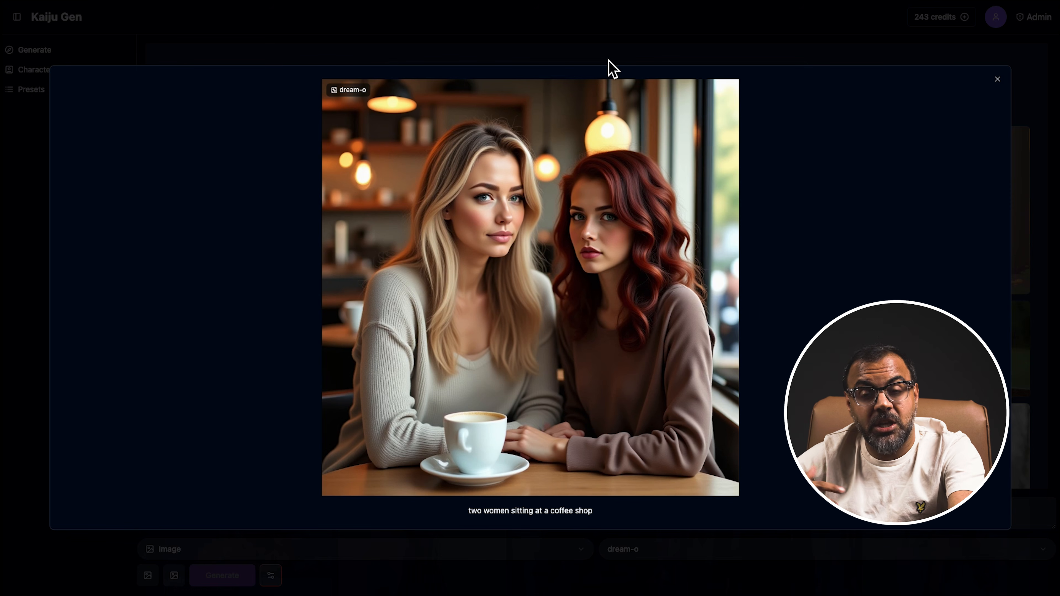
Show the "A blonde woman sitting next to a redheaded woman in a coffee shop" result and compare it with the blonde reference image.
key(Right)
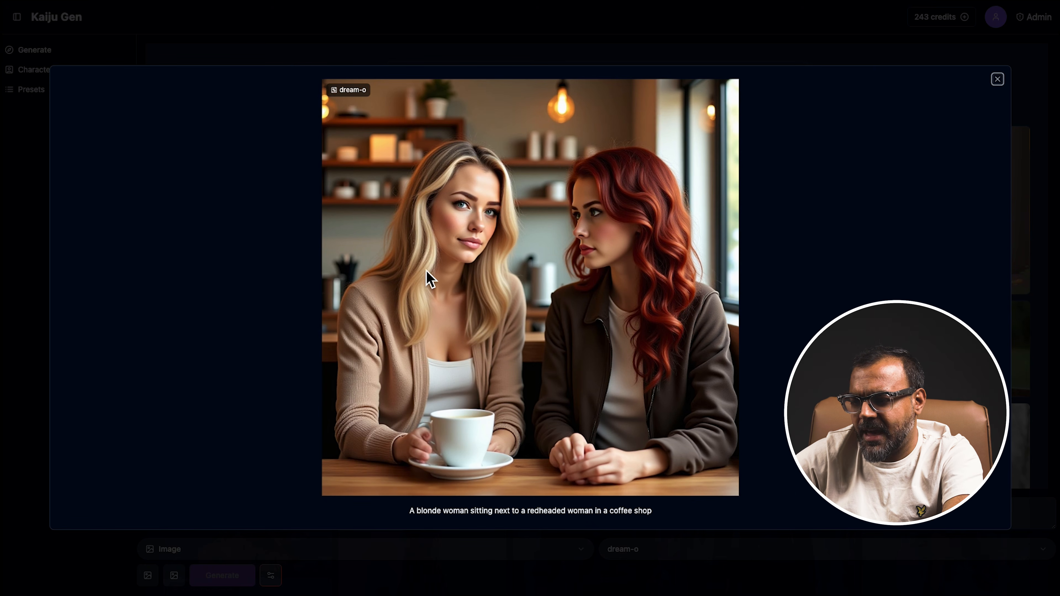
click(367, 595)
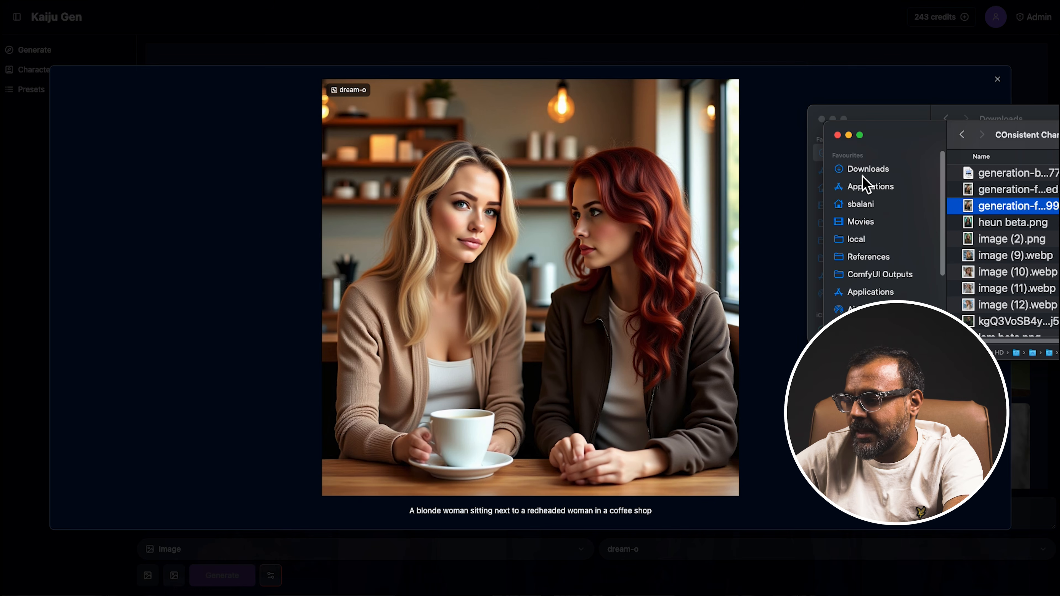
click(1007, 202)
double_click(1008, 205)
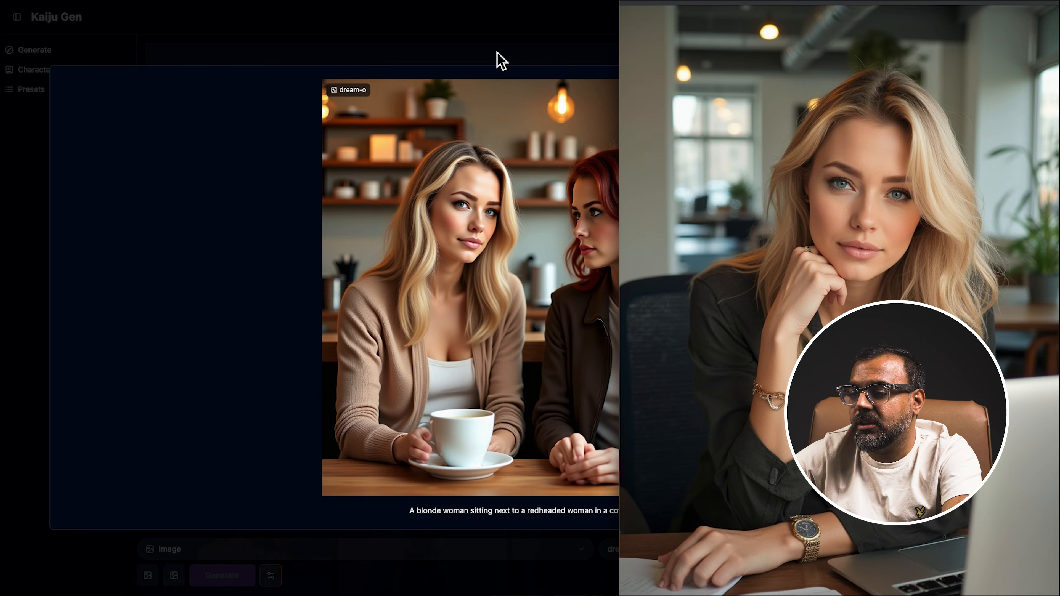
click(497, 59)
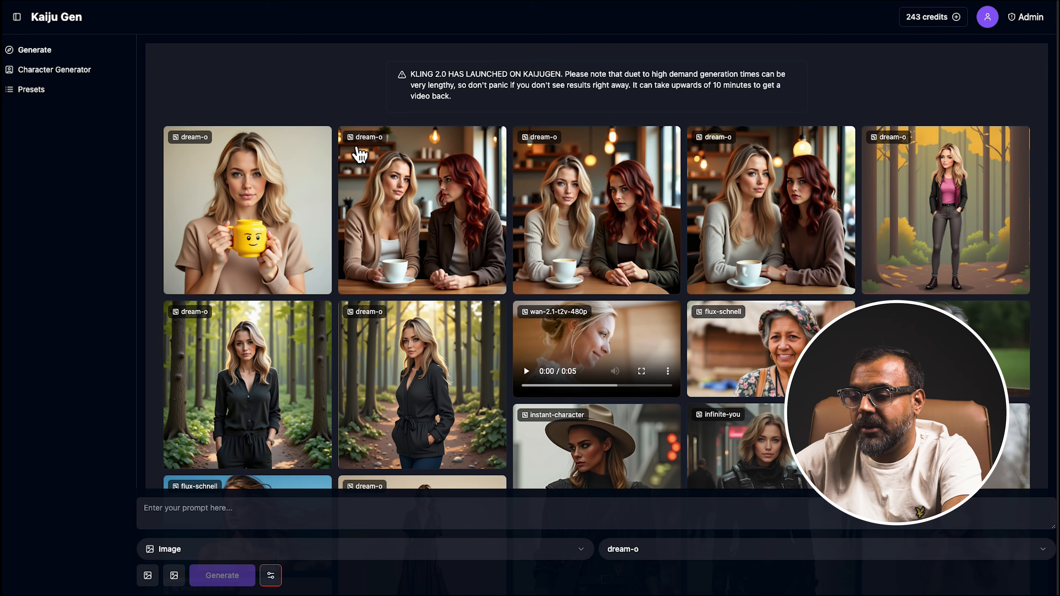
View the other "two women sitting at a coffee shop" result, then enlarge the image of the blonde woman with the Lego head mug.
click(595, 183)
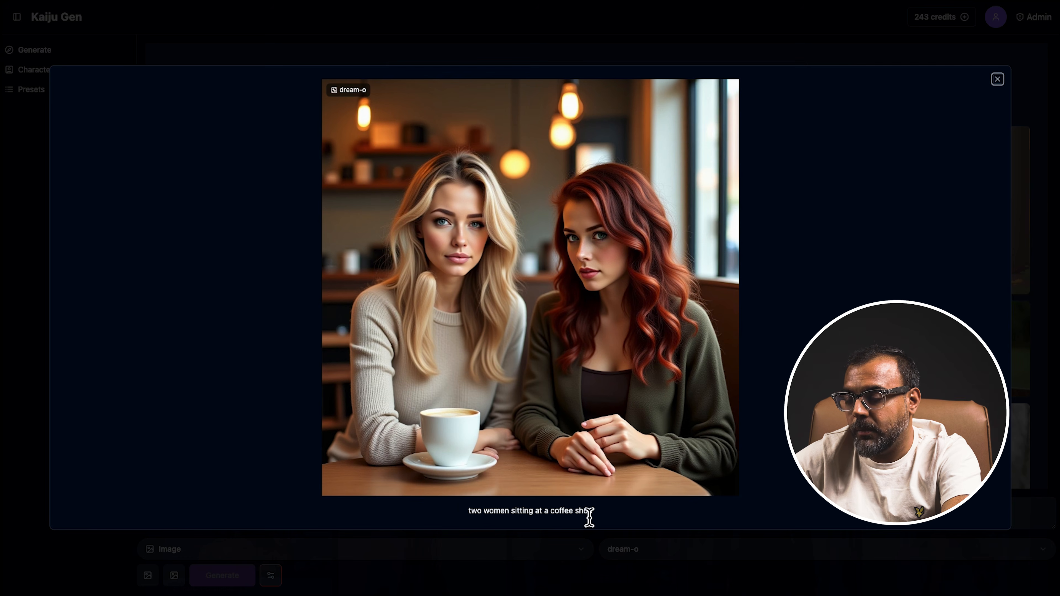
click(851, 230)
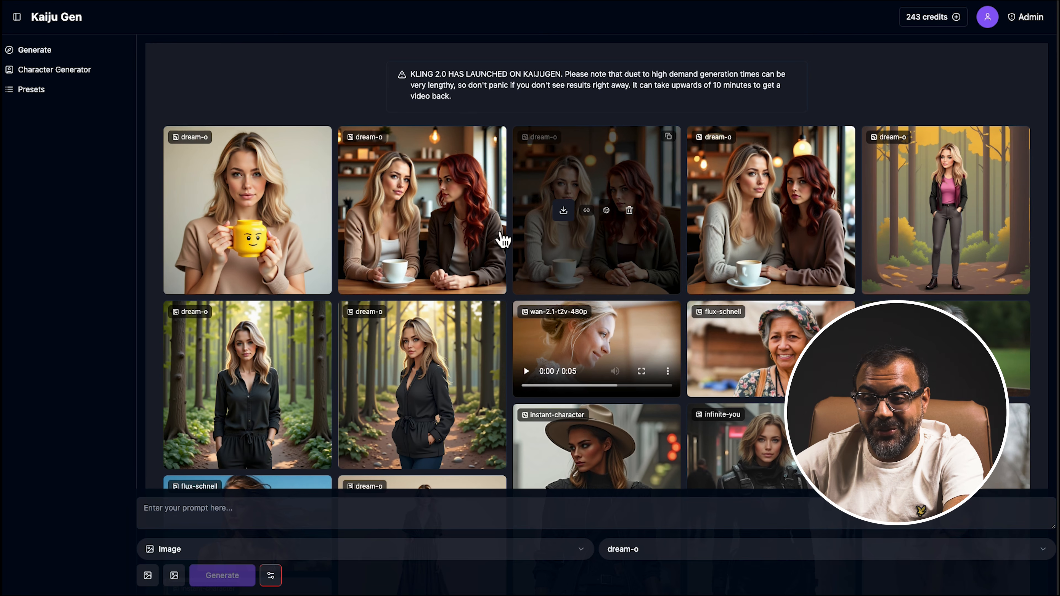
click(300, 147)
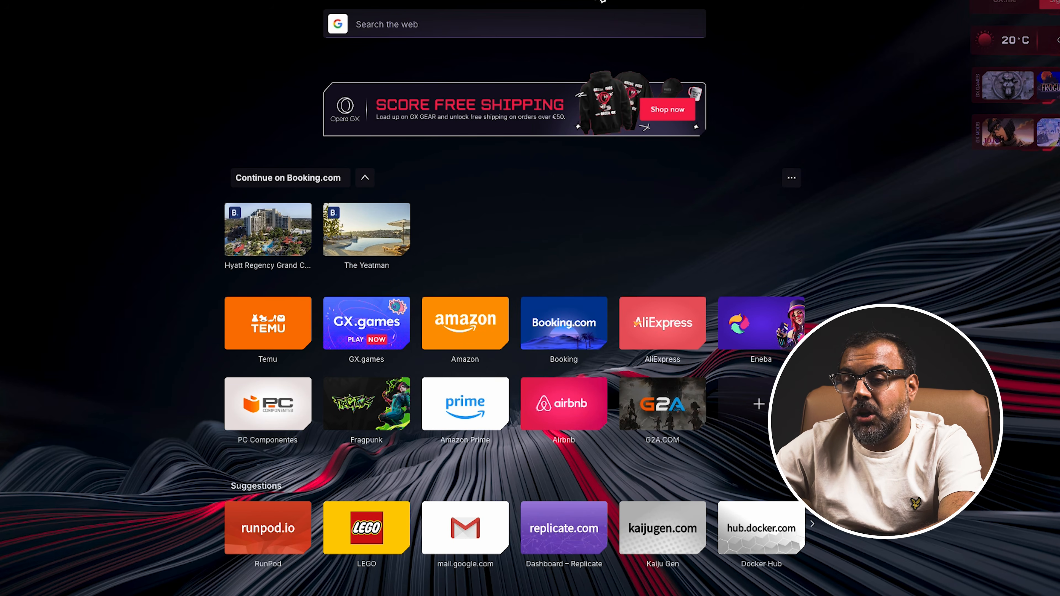
Open the DreamO repository on GitHub in a new browser tab and bring up its HTTPS clone URL.
text(github)
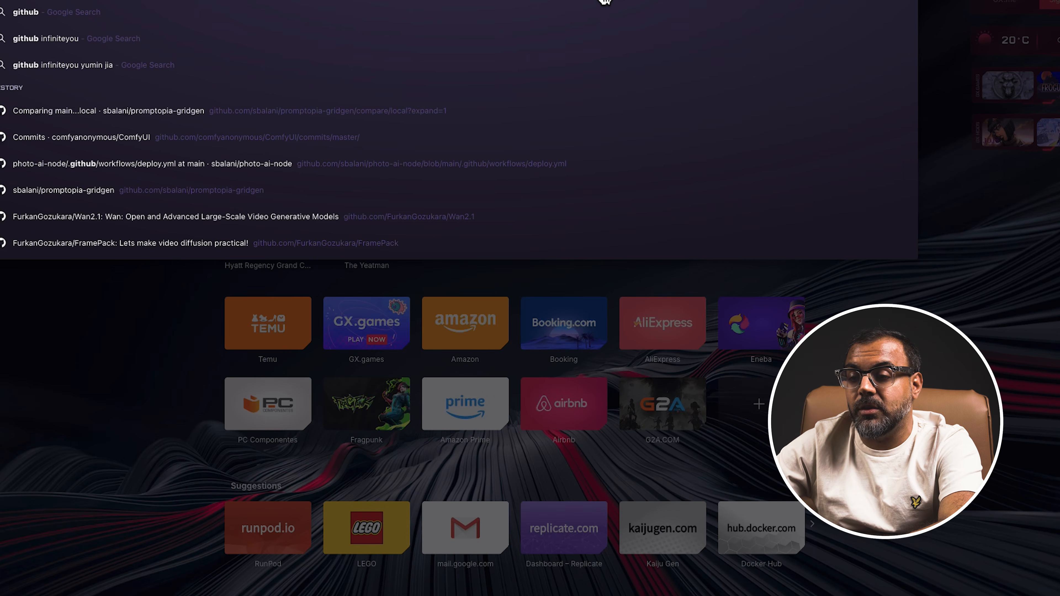
key(Return)
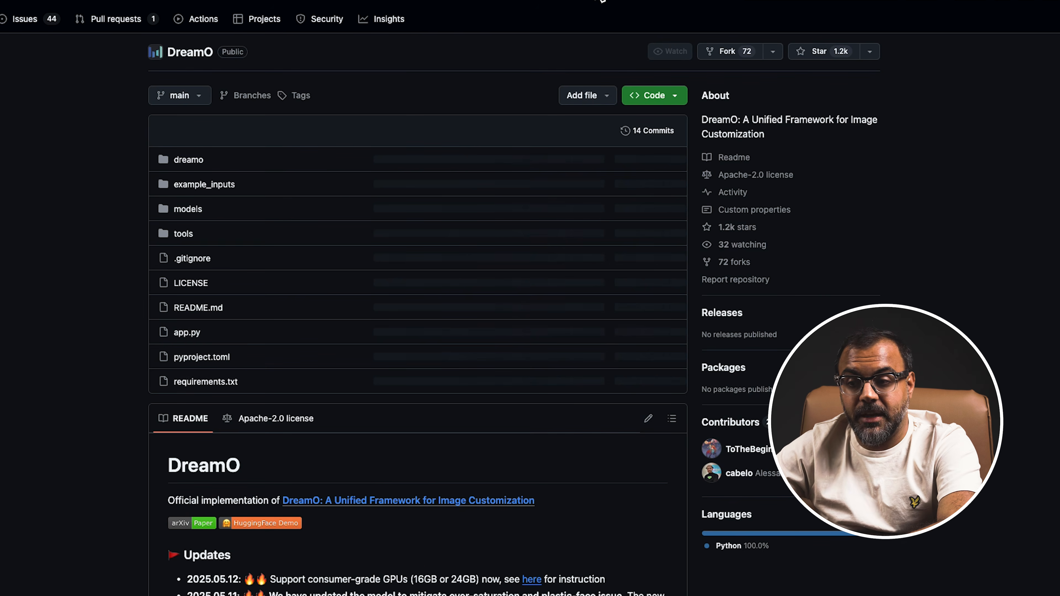
click(676, 96)
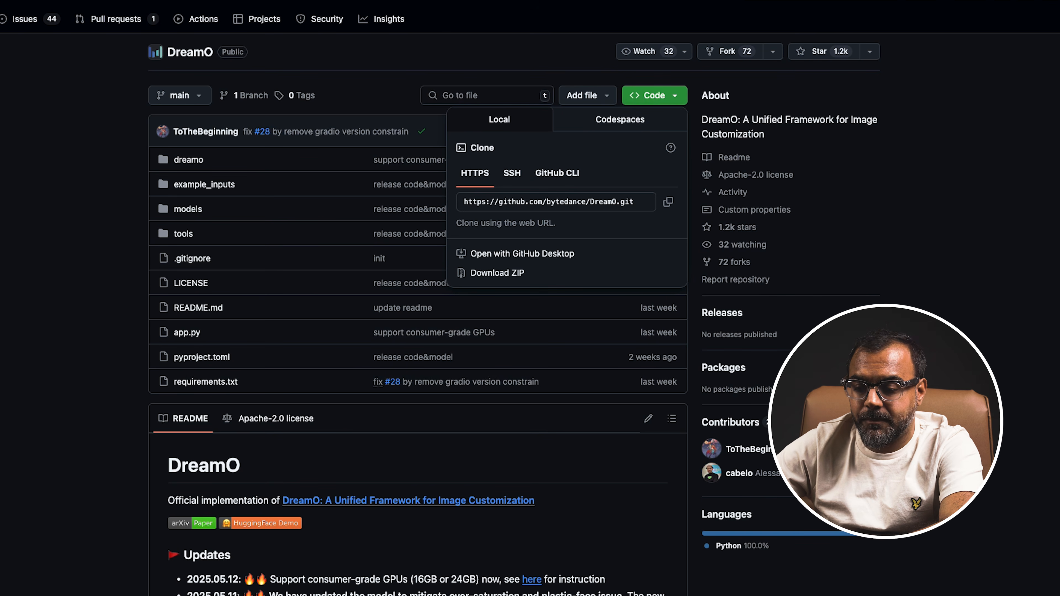
click(267, 595)
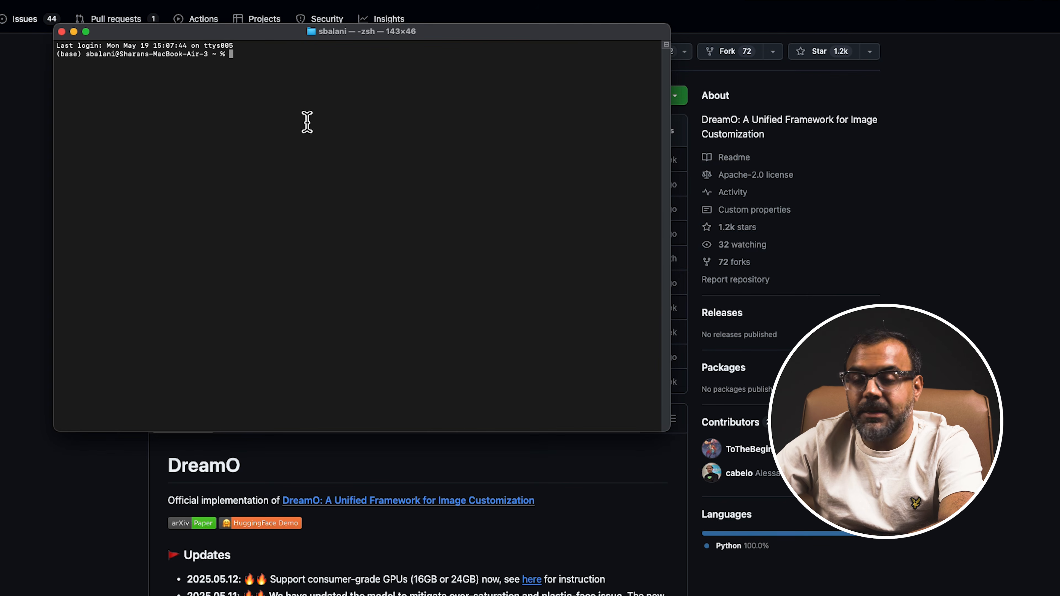
text(git)
key(BackSpace)
key(BackSpace)
key(BackSpace)
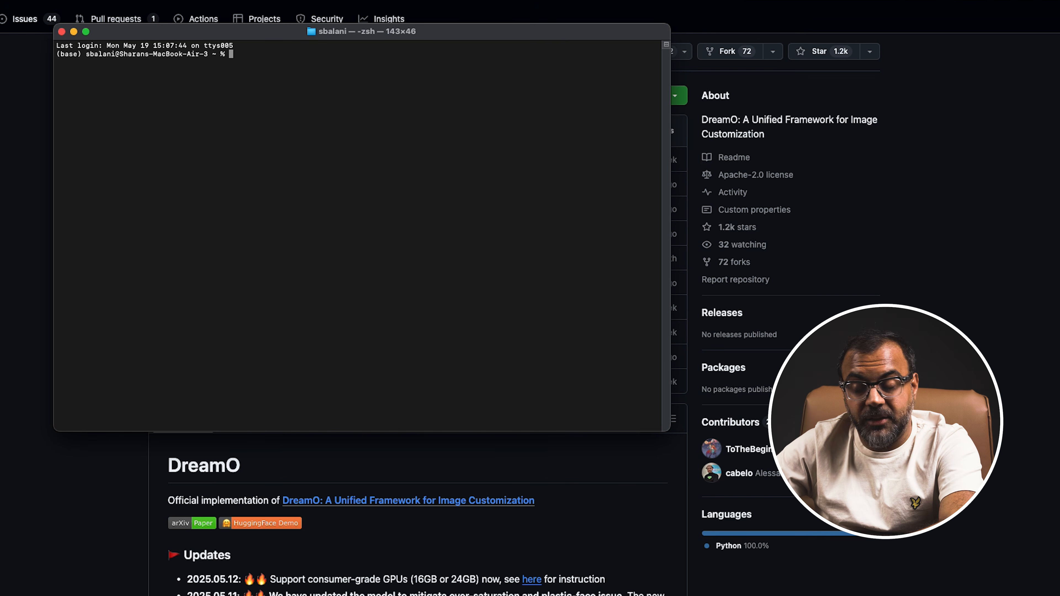
text(git clone)
text(https://github.com/bytedance/DreamO.git)
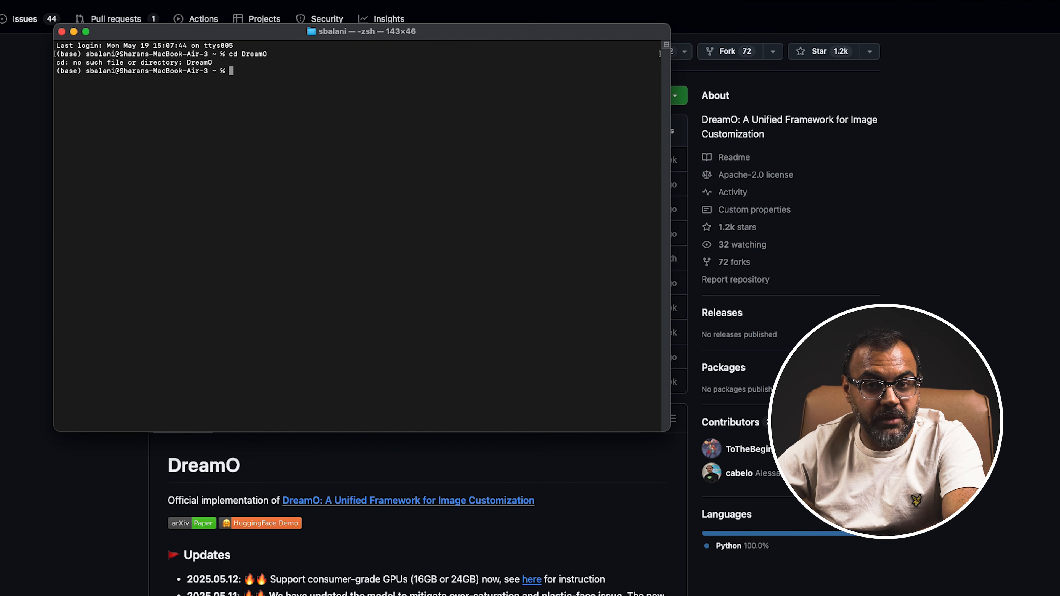
Draft the command pip install -r requirements.txt, clear it, and enter python app.py at the prompt instead.
text(pip ins)
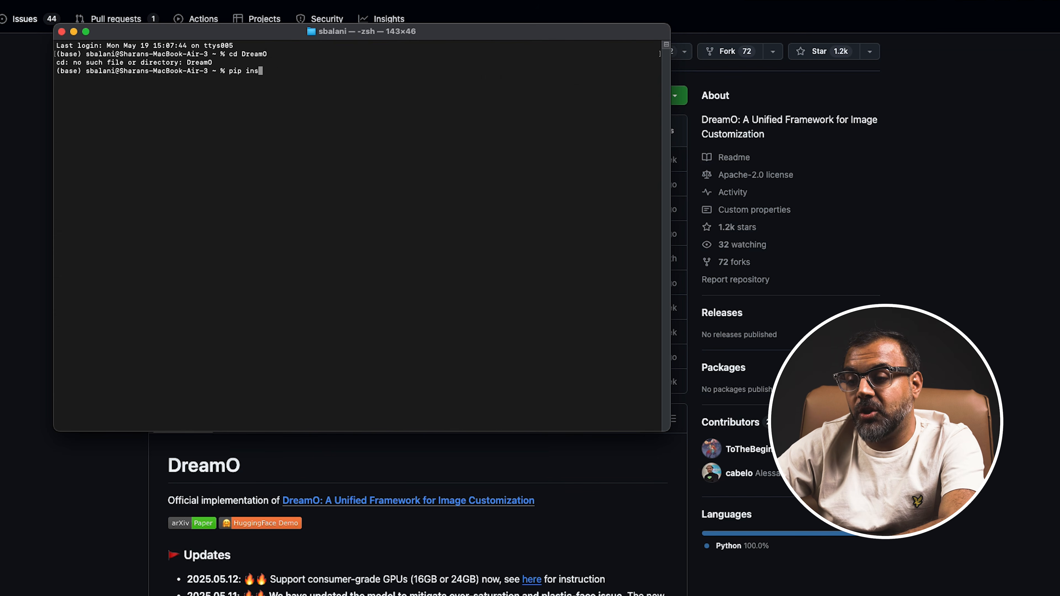
text(tall -r requirements.tt)
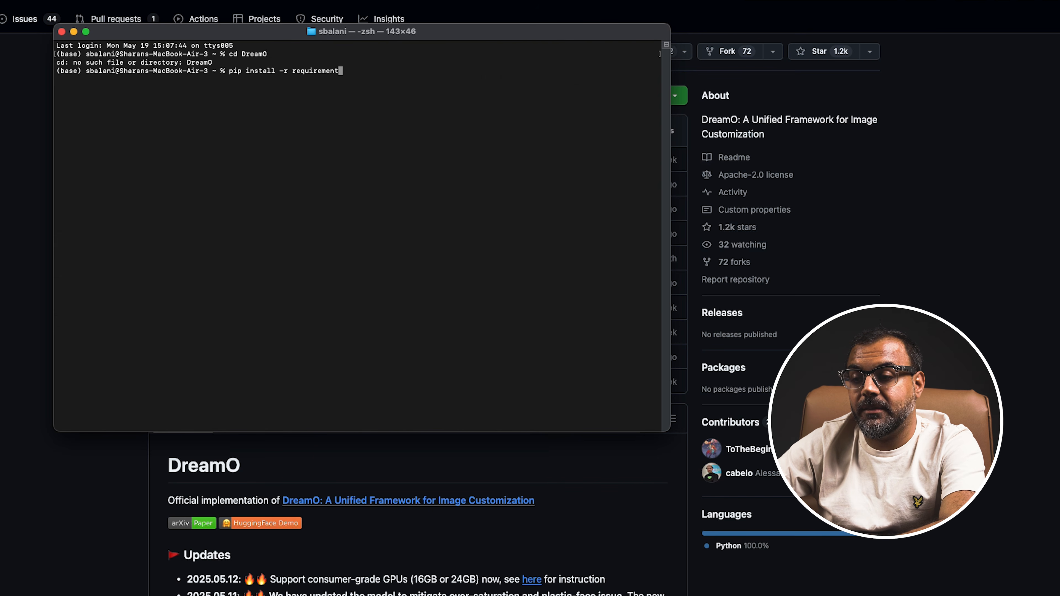
key(BackSpace)
key(BackSpace)
key(BackSpace)
key(BackSpace)
key(BackSpace)
key(BackSpace)
key(BackSpace)
key(BackSpace)
key(BackSpace)
key(BackSpace)
key(BackSpace)
key(BackSpace)
key(BackSpace)
key(BackSpace)
key(BackSpace)
key(BackSpace)
key(BackSpace)
key(BackSpace)
key(BackSpace)
key(BackSpace)
text(python app.py)
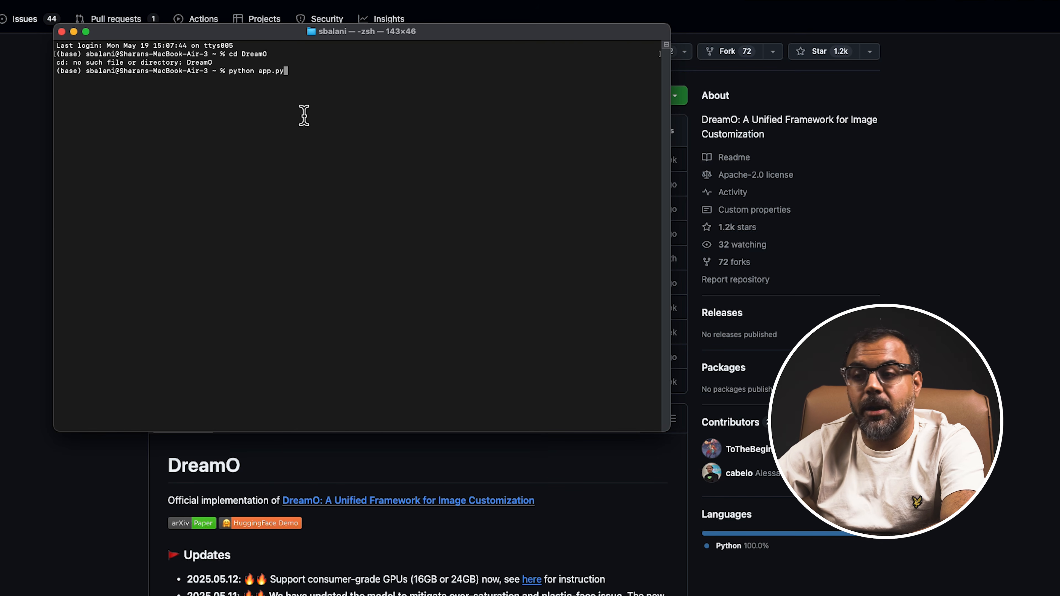
Switch to RunPod, start a new pod deployment and choose the A40 GPU.
click(1, 312)
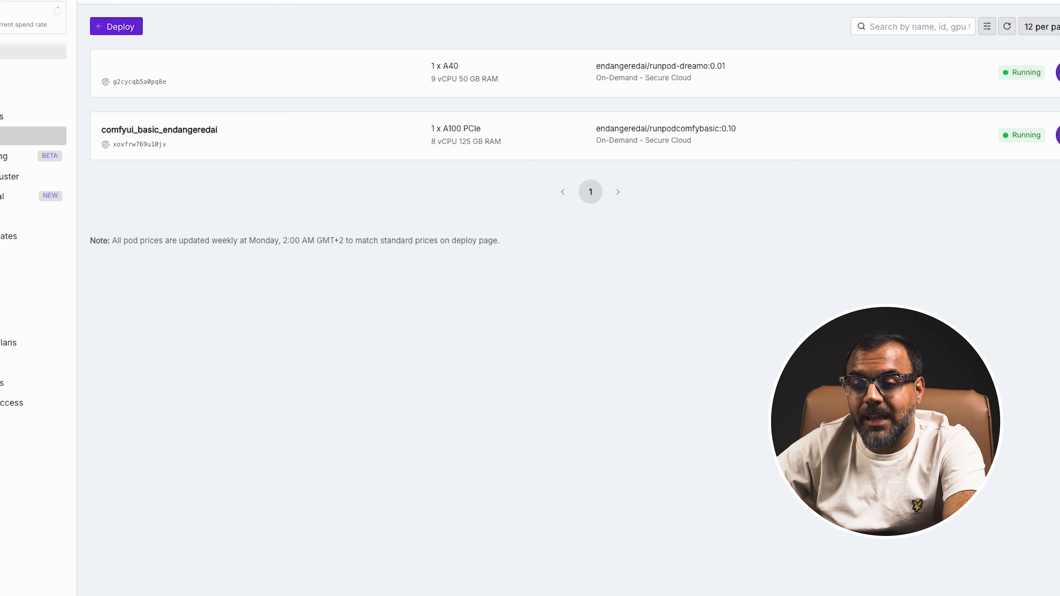
click(127, 29)
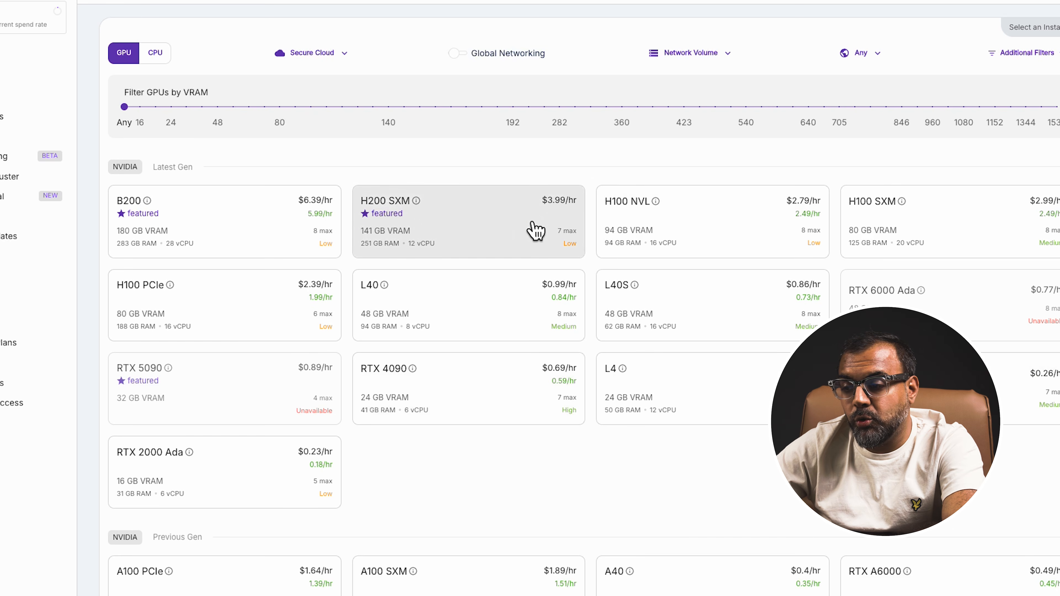
scroll(347, 515, down, 3)
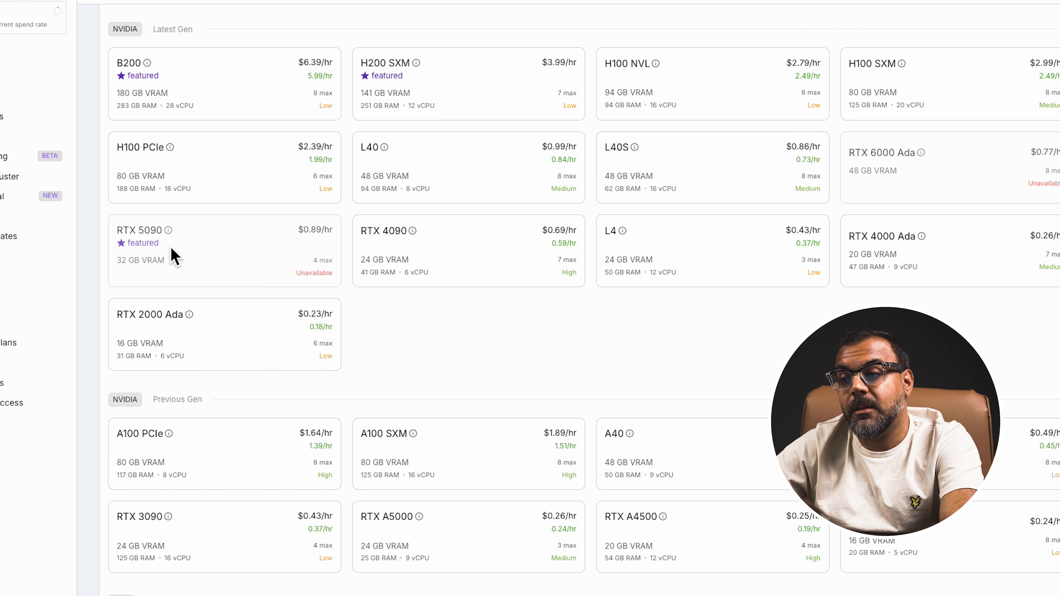
scroll(375, 267, down, 2)
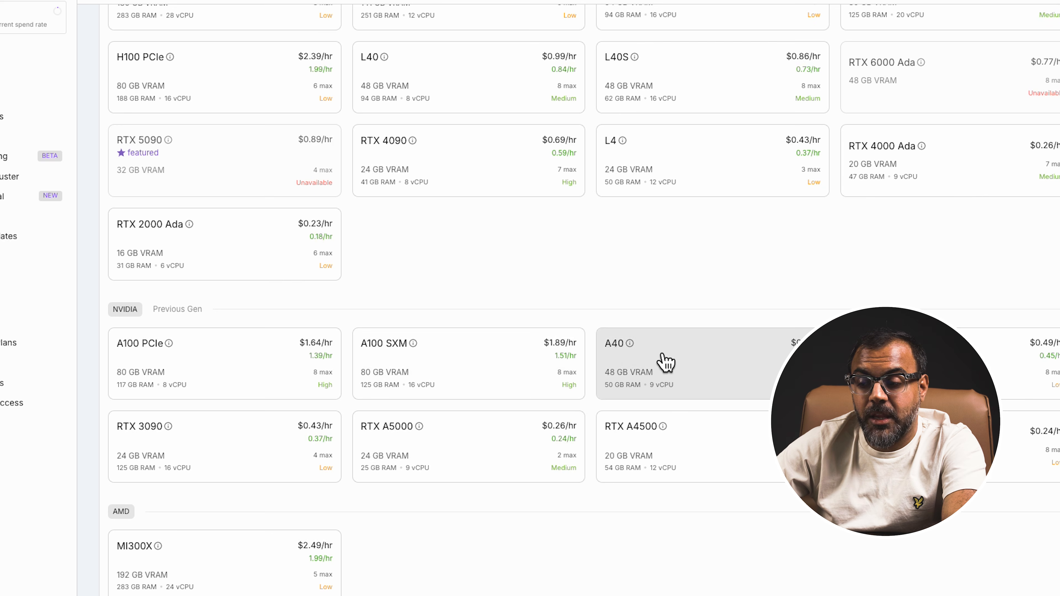
scroll(336, 230, up, 4)
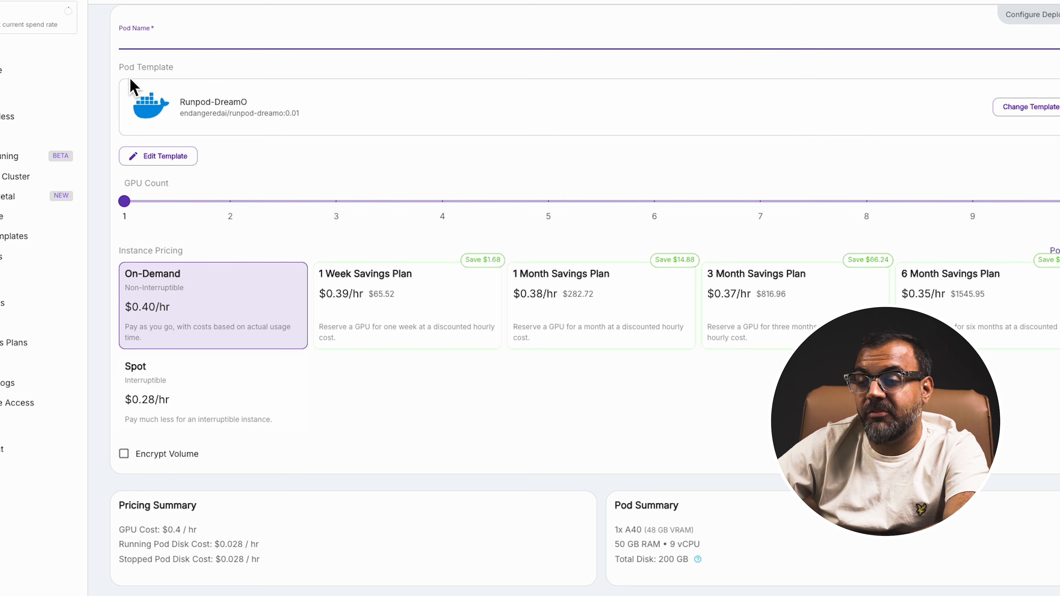
Review the on-demand pod configuration and open the Runpod-DreamO template for editing.
scroll(353, 481, down, 1)
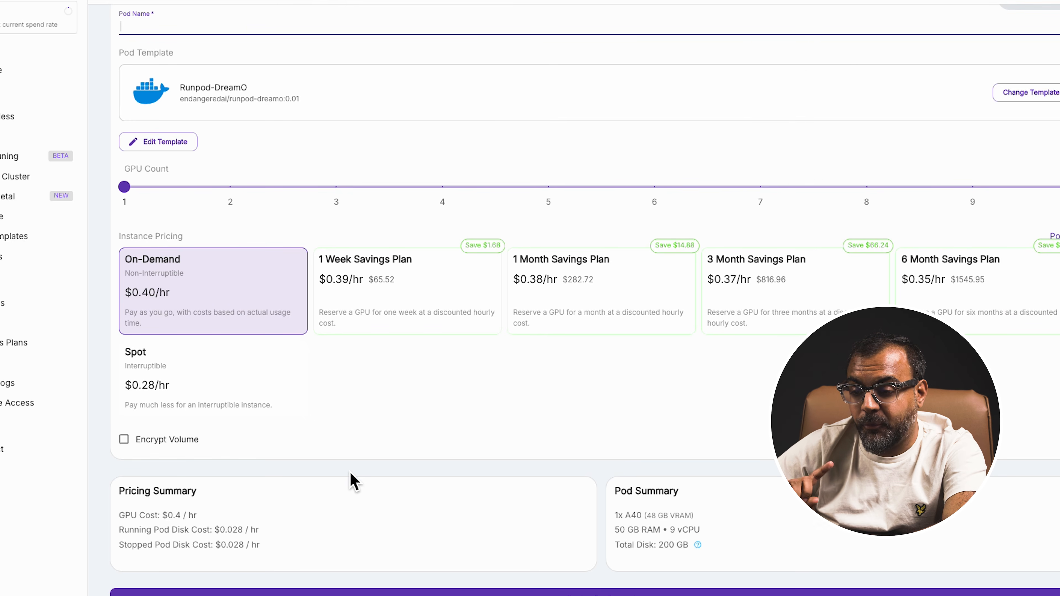
click(174, 142)
click(398, 435)
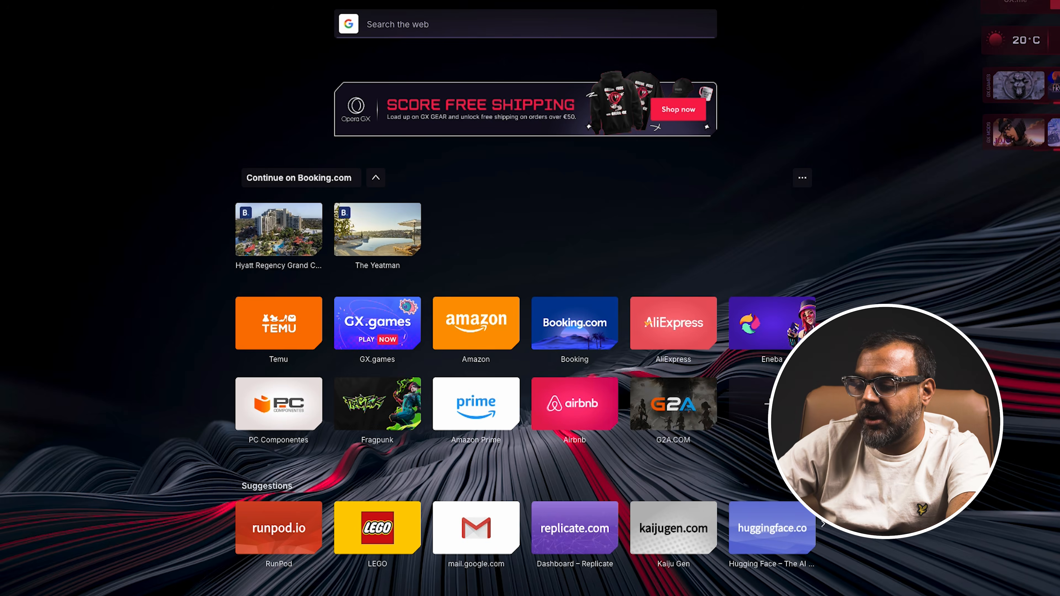
Open Hugging Face in a new browser tab and go to the account's access token settings.
text(huggi)
key(Return)
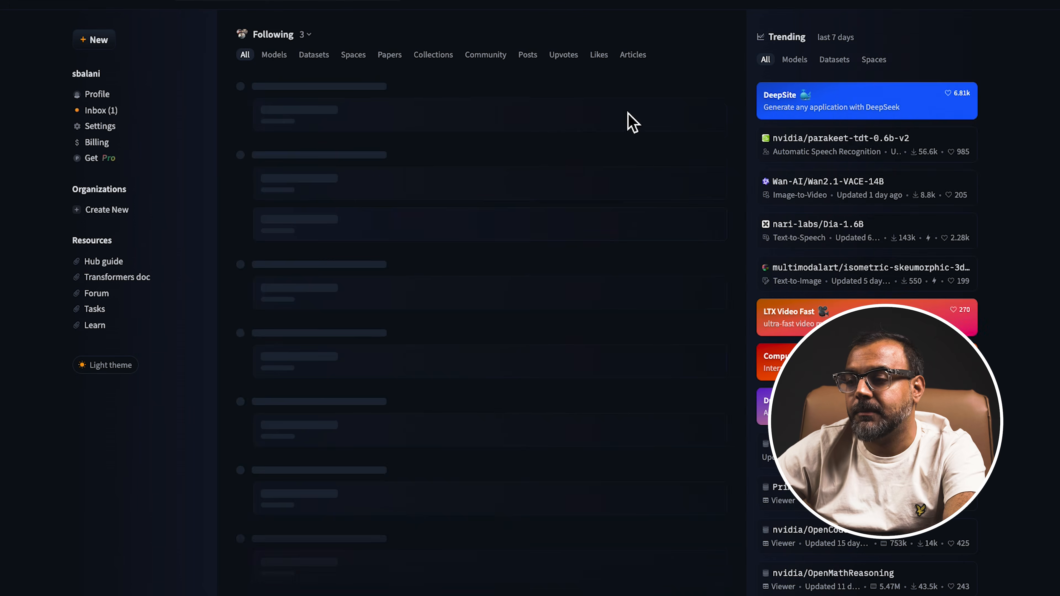
click(981, 5)
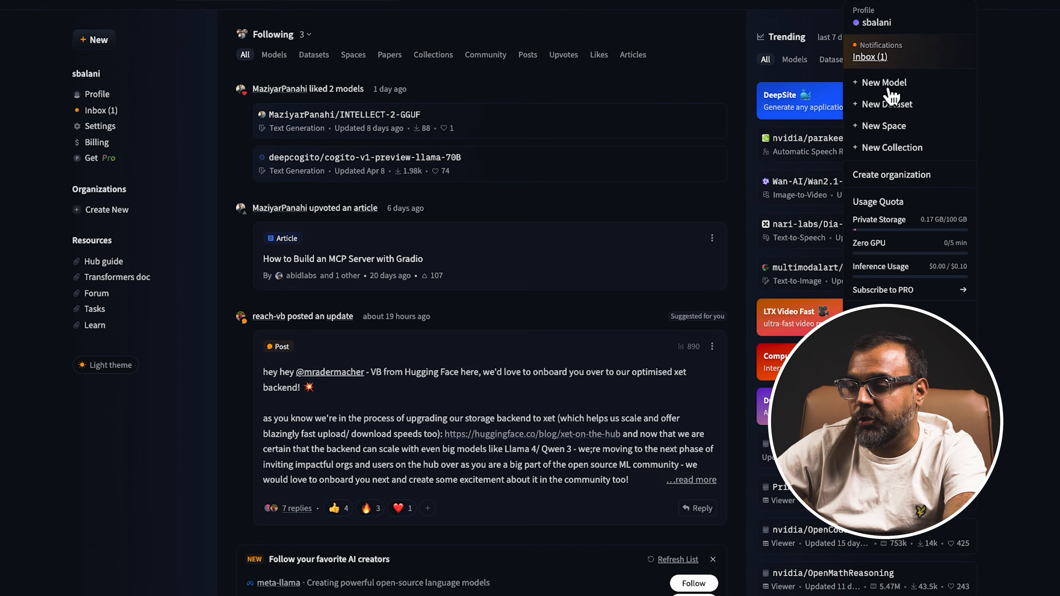
click(881, 335)
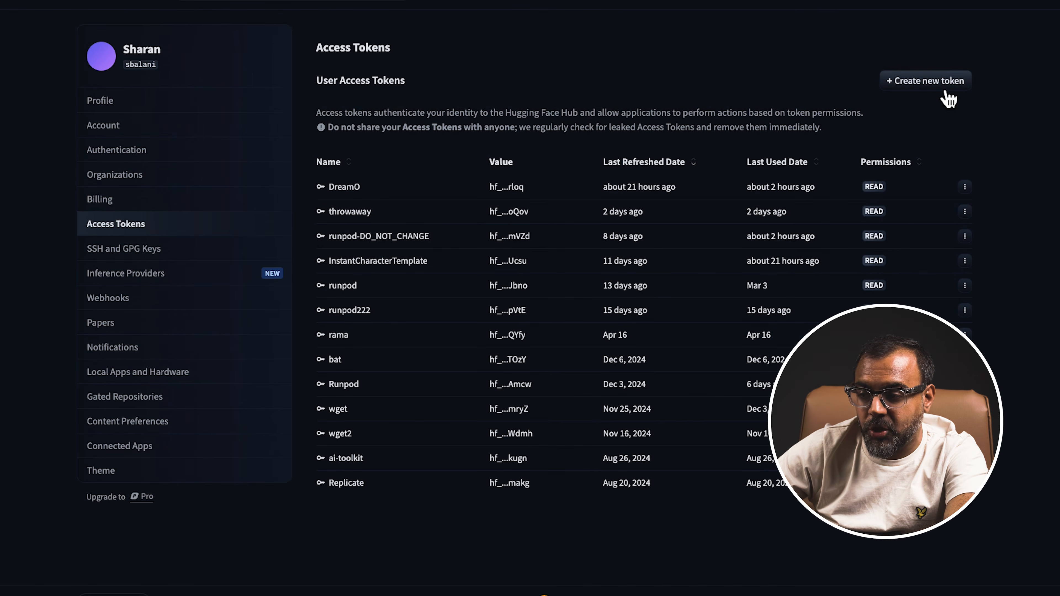
Invalidate and refresh the access token named throwaway, then return to the RunPod template overrides.
click(965, 212)
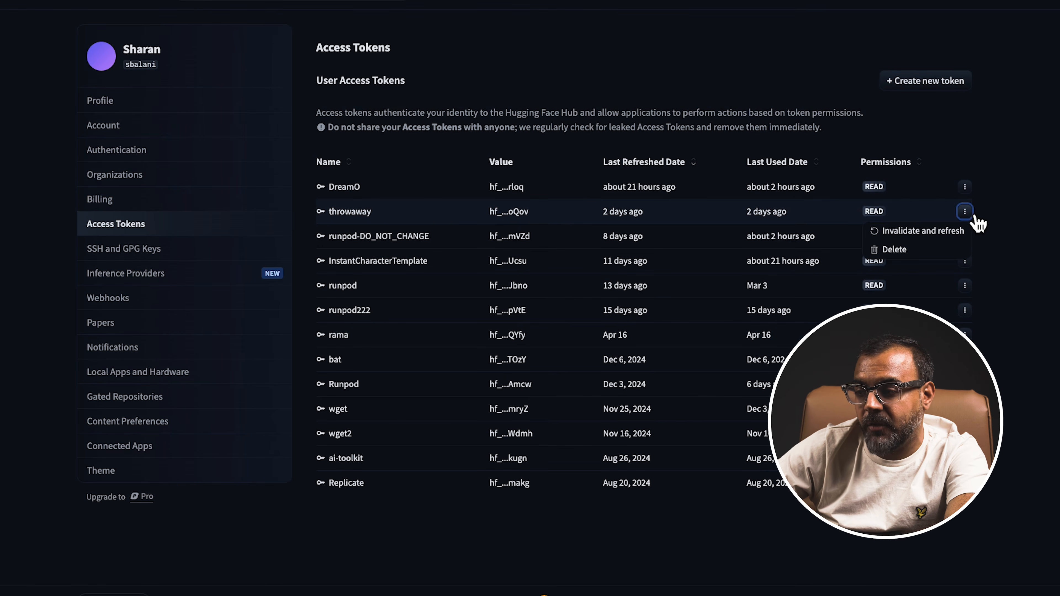
click(952, 234)
click(612, 32)
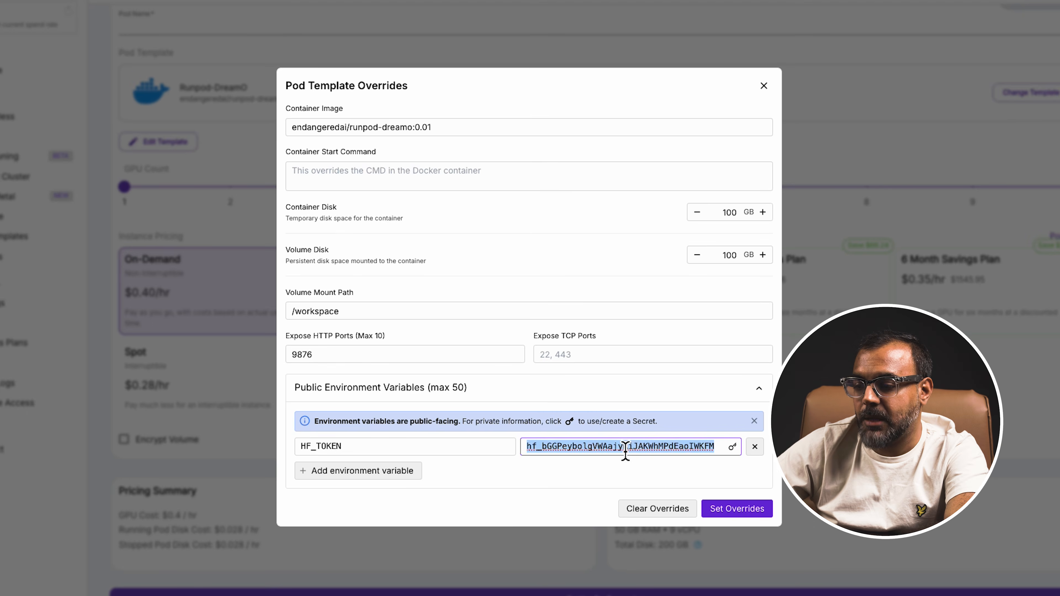
Paste the refreshed Hugging Face token as the HF_TOKEN environment variable and apply the pod template overrides.
key(ctrl+v)
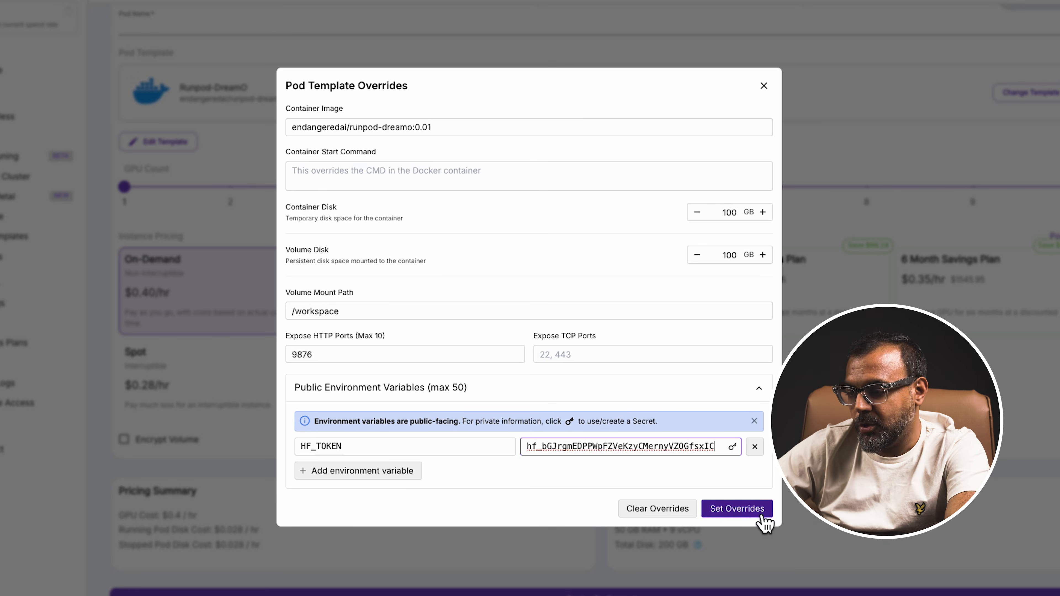
click(728, 511)
scroll(570, 495, down, 1)
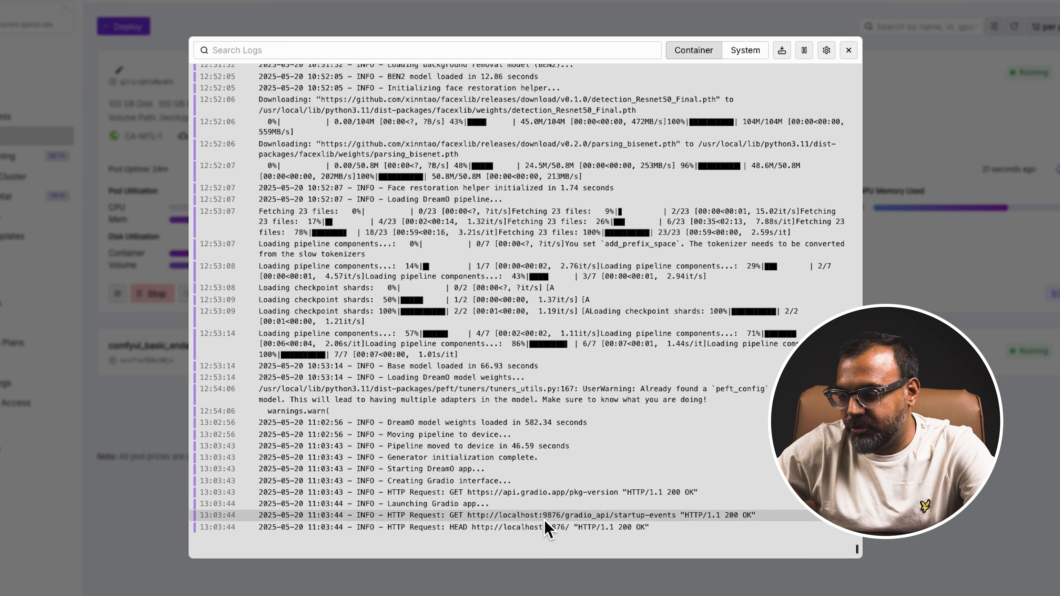
Close the pod logs and open the Dreamo service on port 9876 from the pod's connection options.
key(Escape)
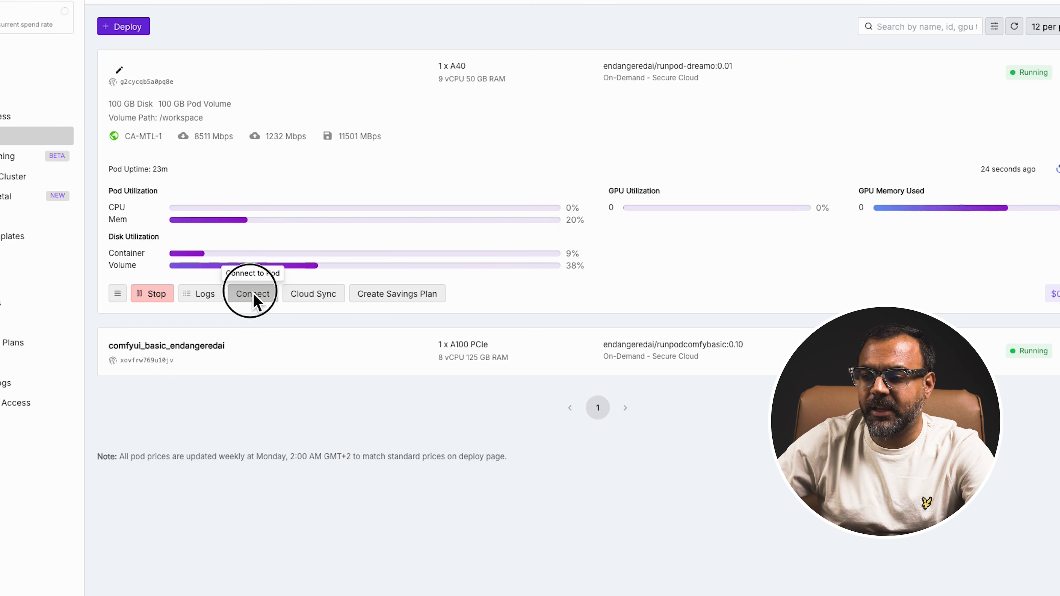
click(254, 295)
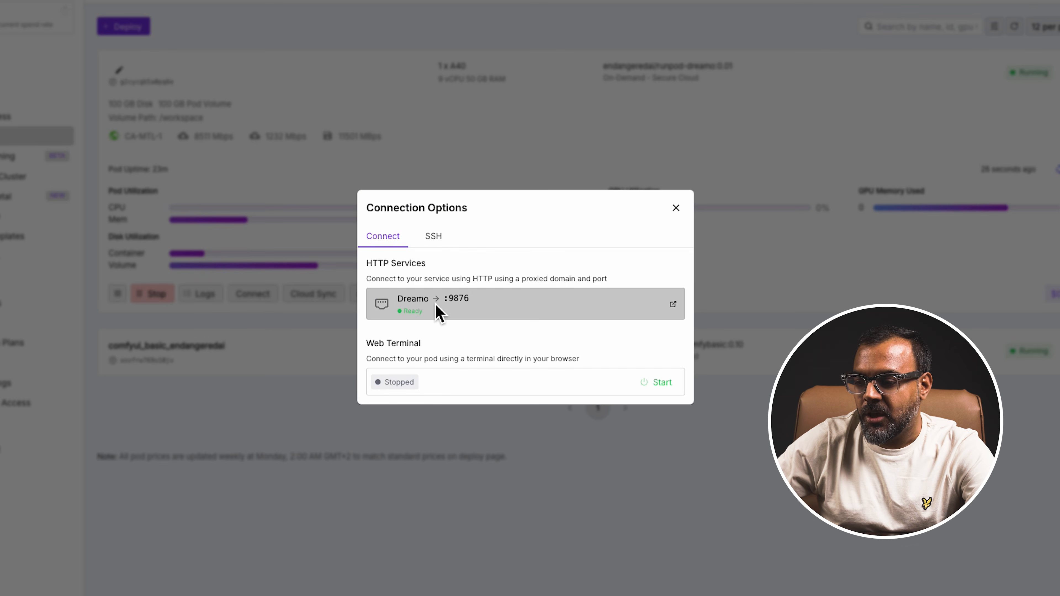
click(464, 302)
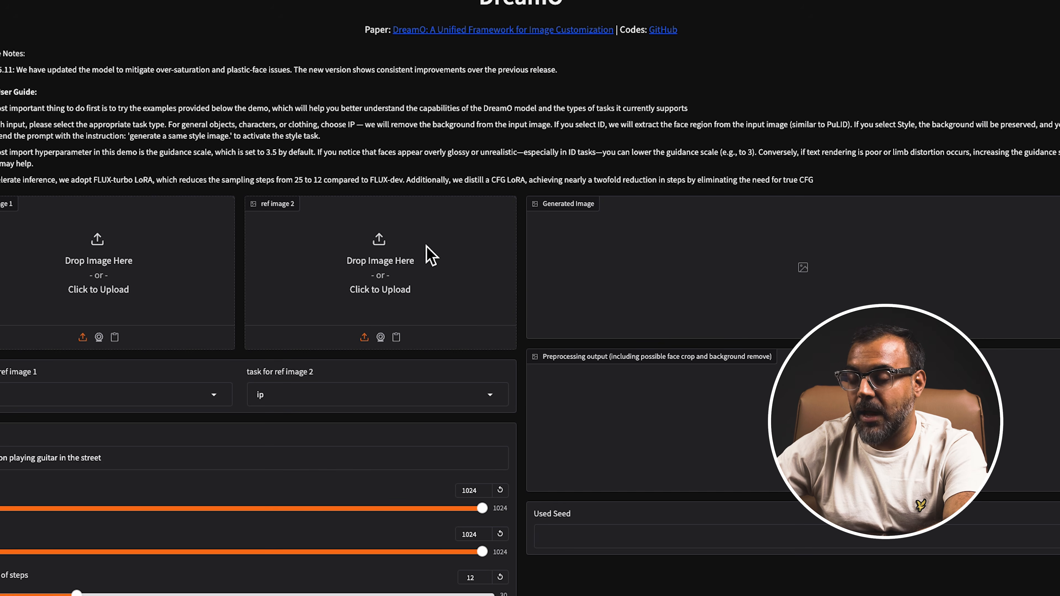
Add the portrait of the blonde woman at a desk as ref image 1 in the DreamO interface.
scroll(512, 315, down, 4)
scroll(514, 315, up, 1)
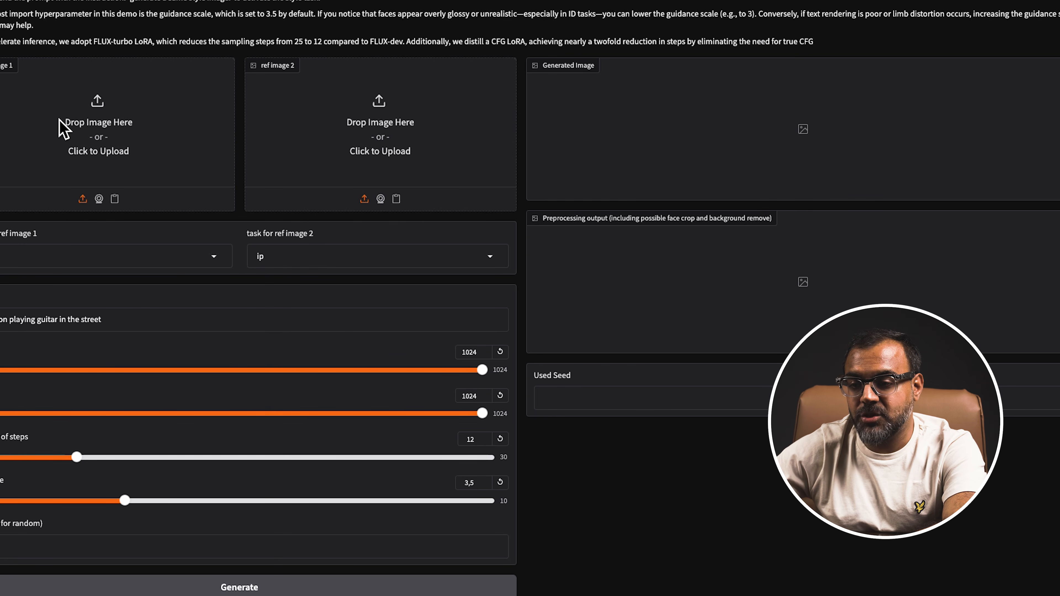
drag(585, 2, 82, 161)
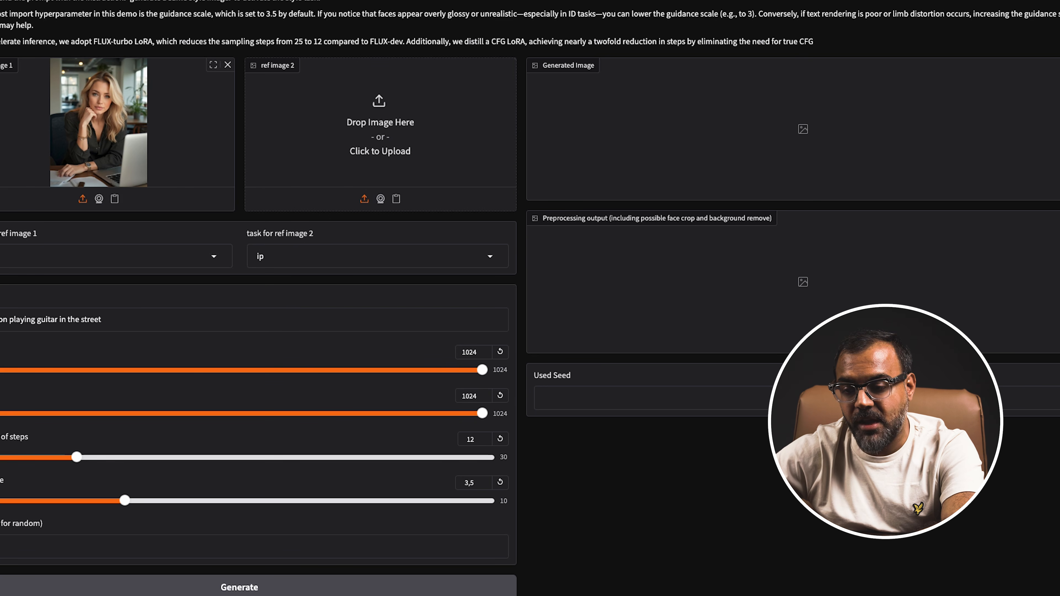
Load the banquet-hall dress example, upload the blonde woman's portrait as ref image 1 and choose its task.
scroll(418, 460, down, 15)
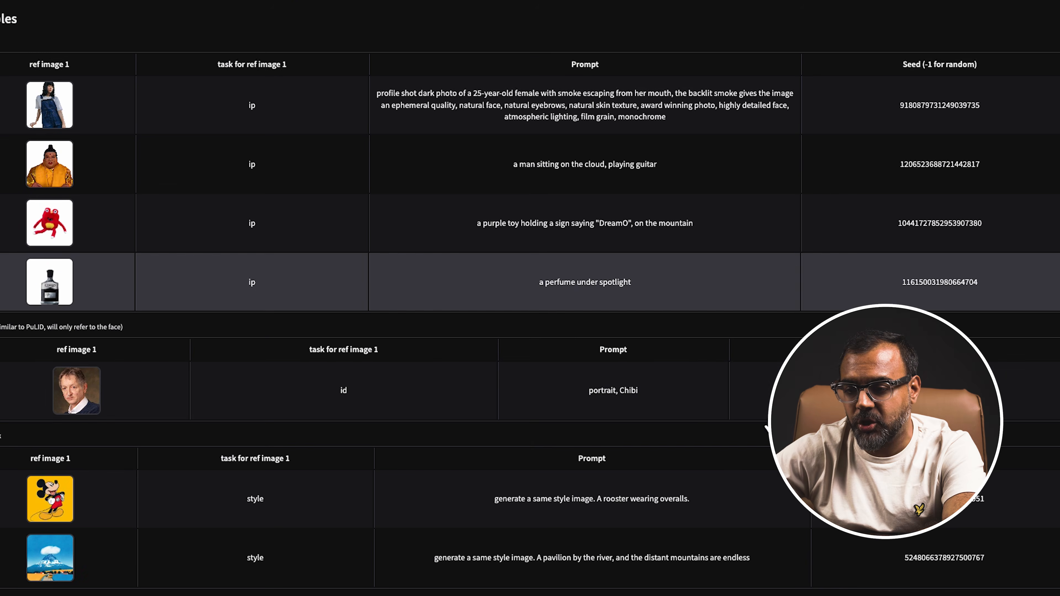
scroll(414, 455, down, 5)
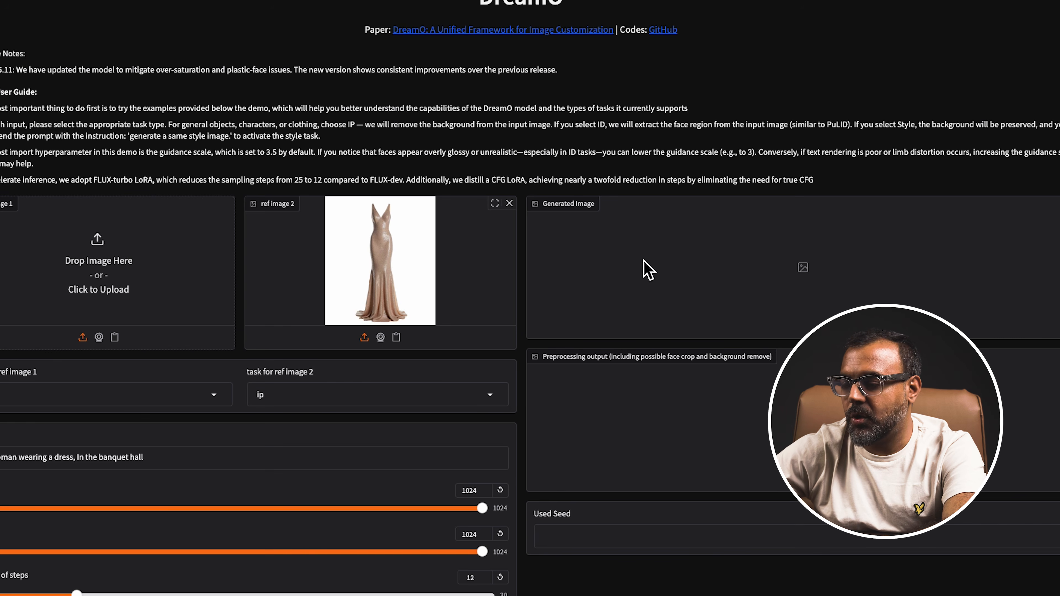
drag(1059, 96, 157, 270)
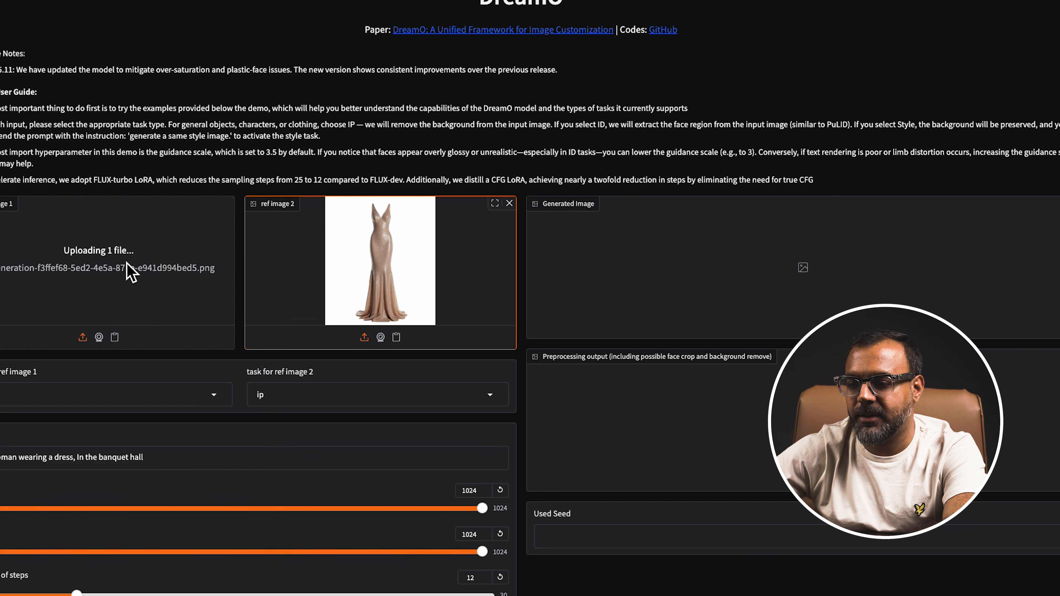
click(45, 395)
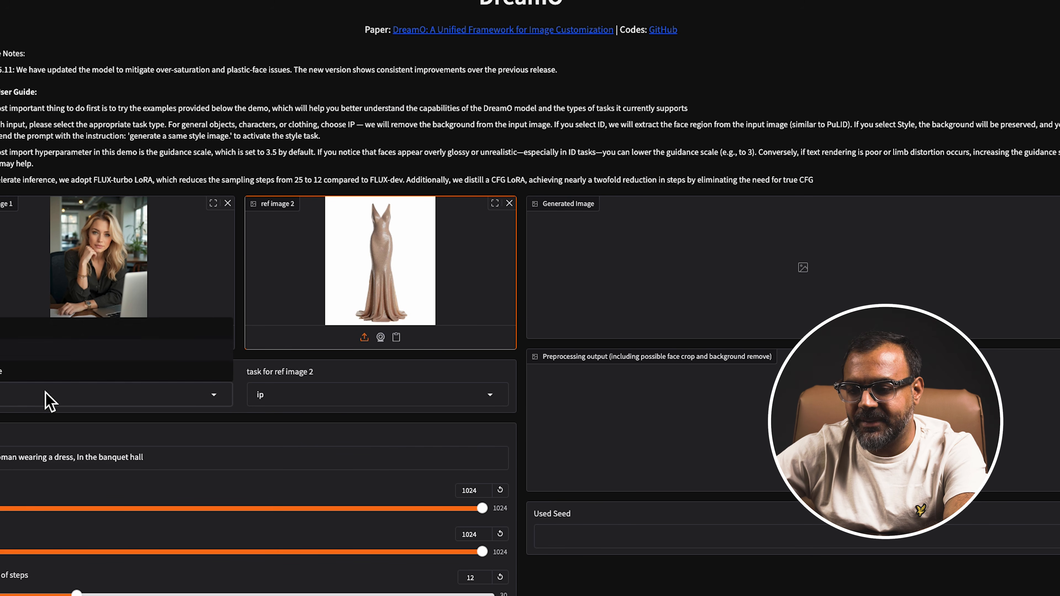
click(1, 369)
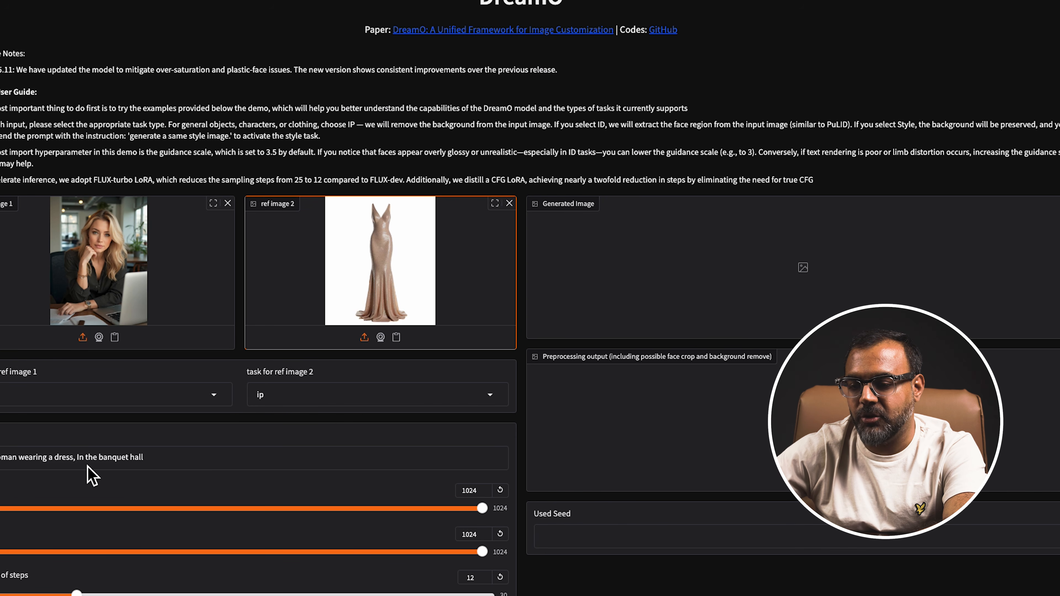
Change the end of the prompt to "In a banquet hall" and generate the image.
click(98, 460)
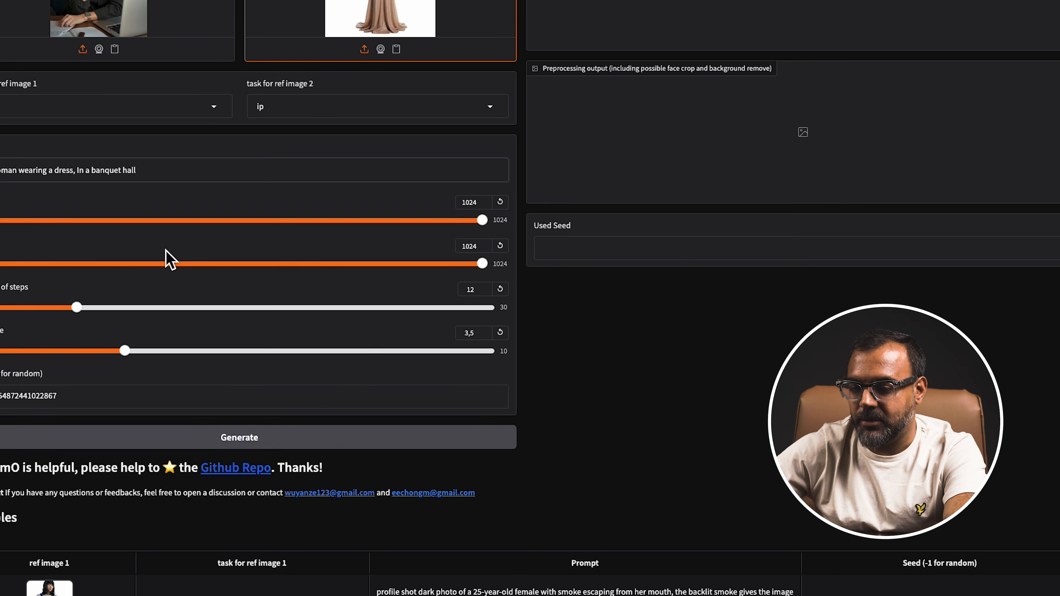
scroll(228, 290, down, 4)
click(220, 267)
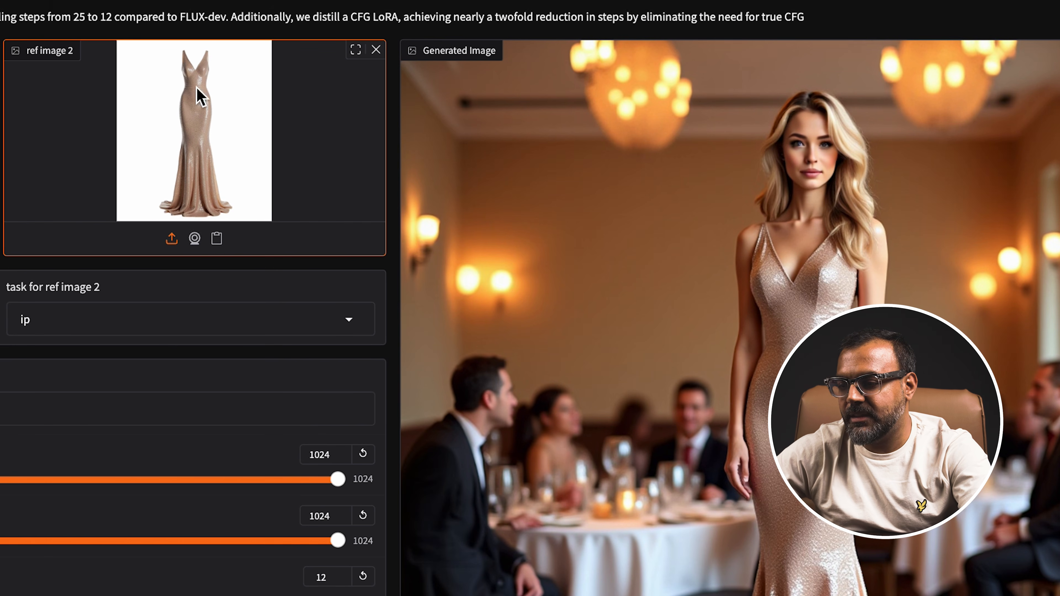
Examine the generated banquet image against the dress reference and the preprocessing output of both reference images.
scroll(747, 332, down, 2)
scroll(748, 331, down, 3)
scroll(747, 331, up, 5)
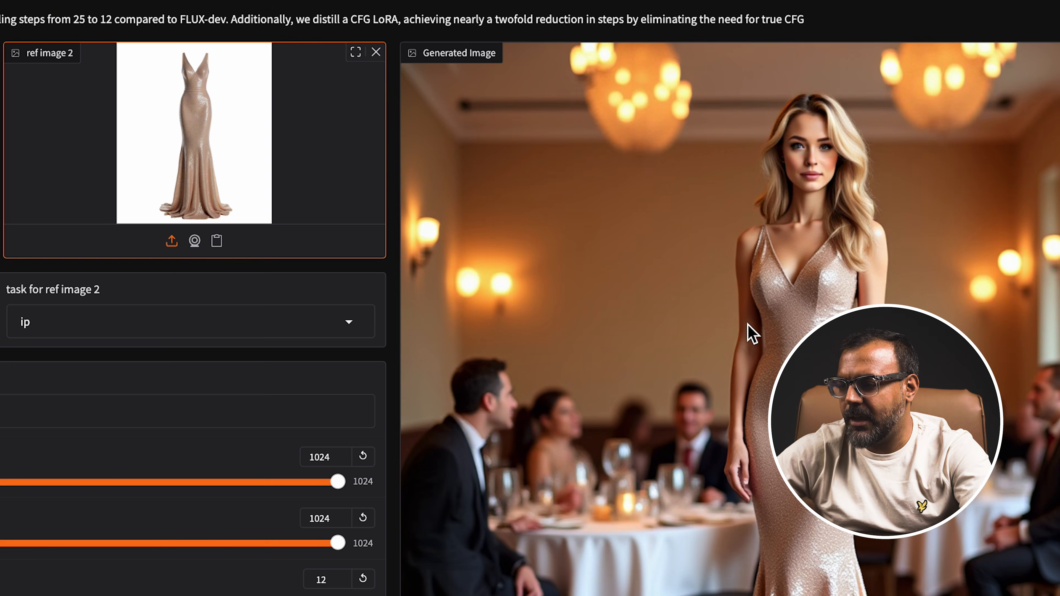
scroll(755, 182, down, 2)
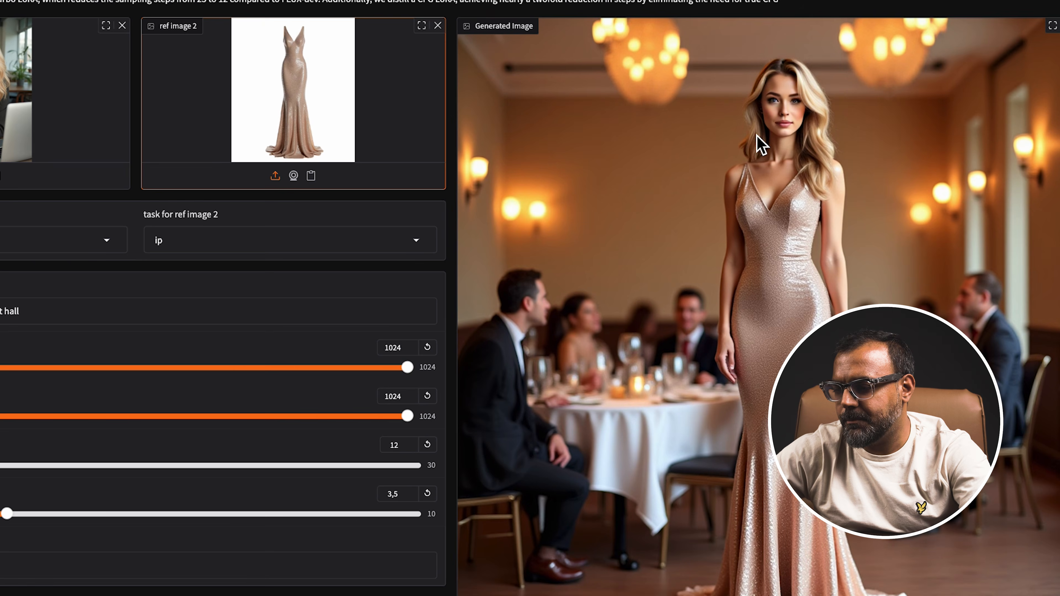
scroll(757, 144, down, 2)
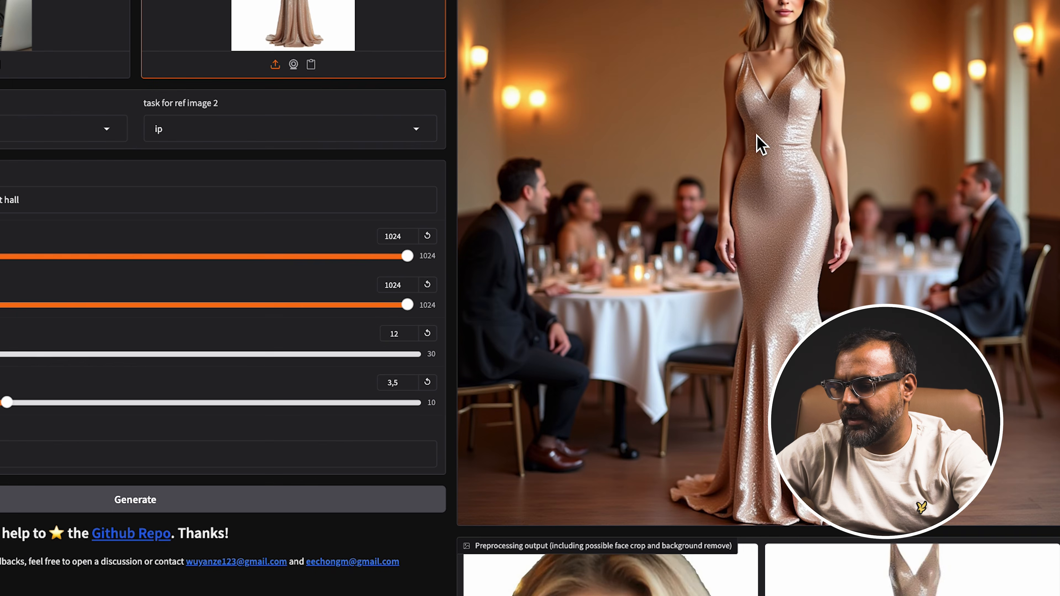
scroll(757, 145, up, 2)
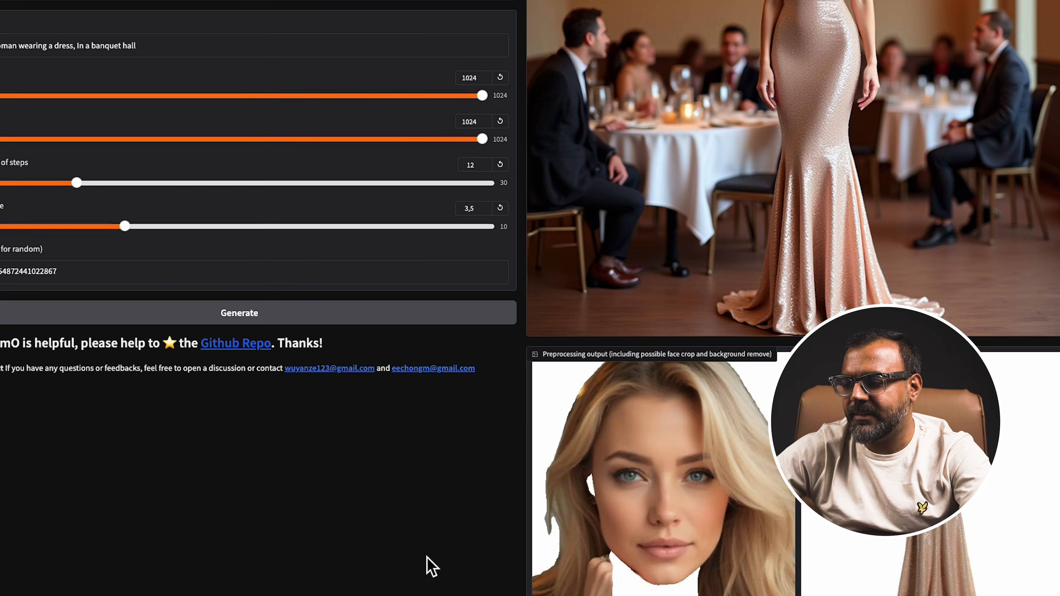
scroll(703, 450, down, 5)
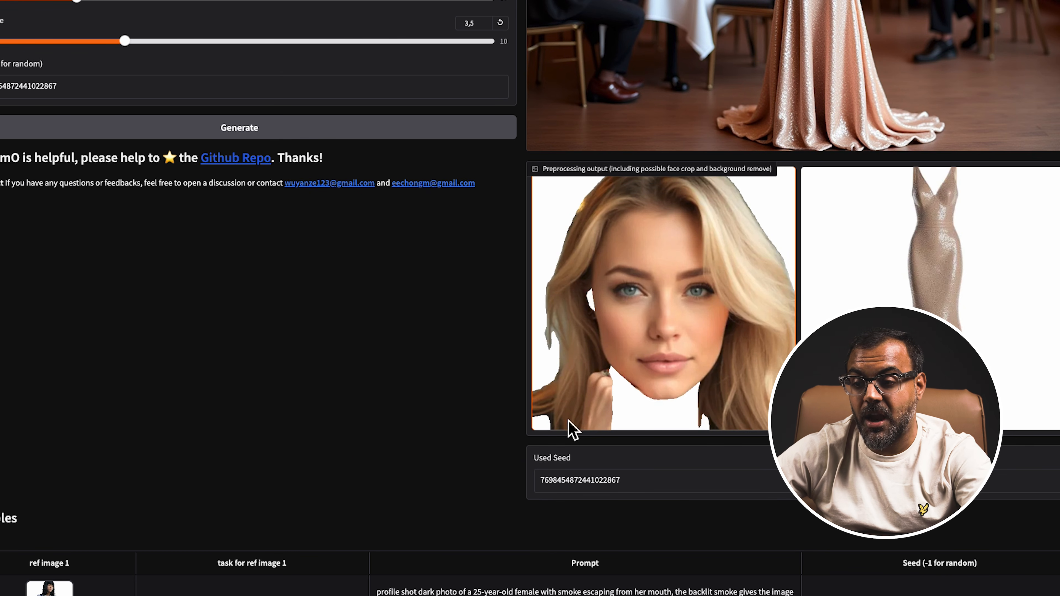
scroll(273, 447, up, 15)
Generate the banquet hall image again from the portrait and dress references.
scroll(167, 417, down, 2)
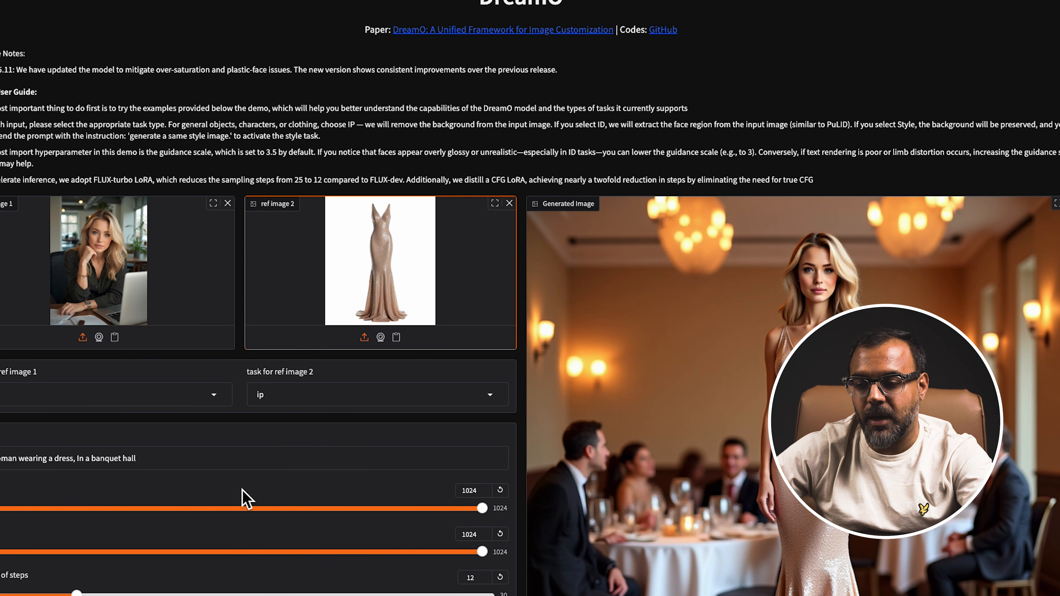
scroll(244, 495, down, 5)
click(202, 464)
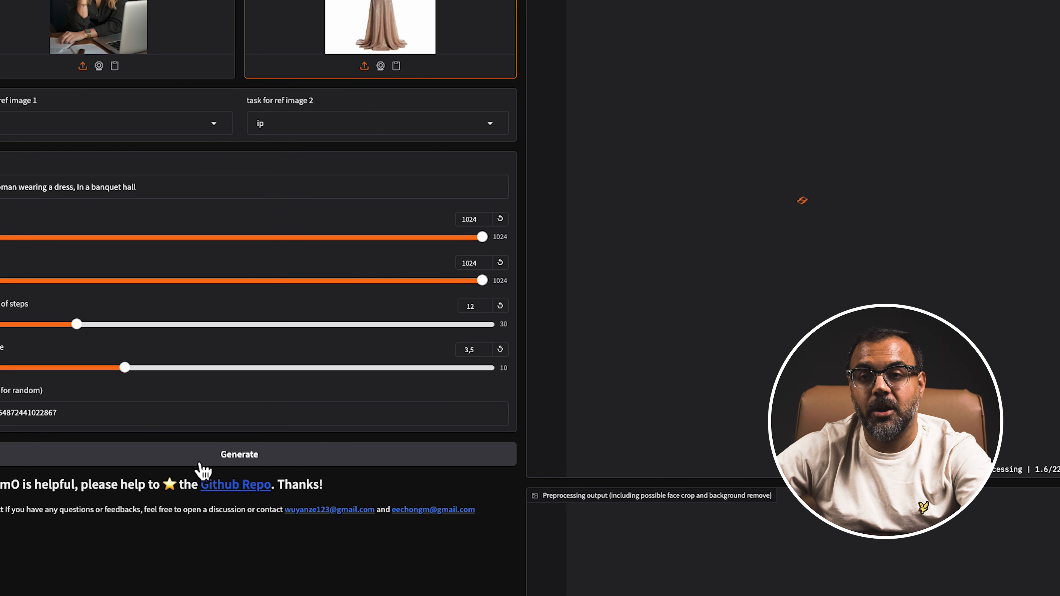
Compare the new generated image with the preprocessed cutouts, checking the woman's clothing, face and dress.
scroll(679, 449, down, 5)
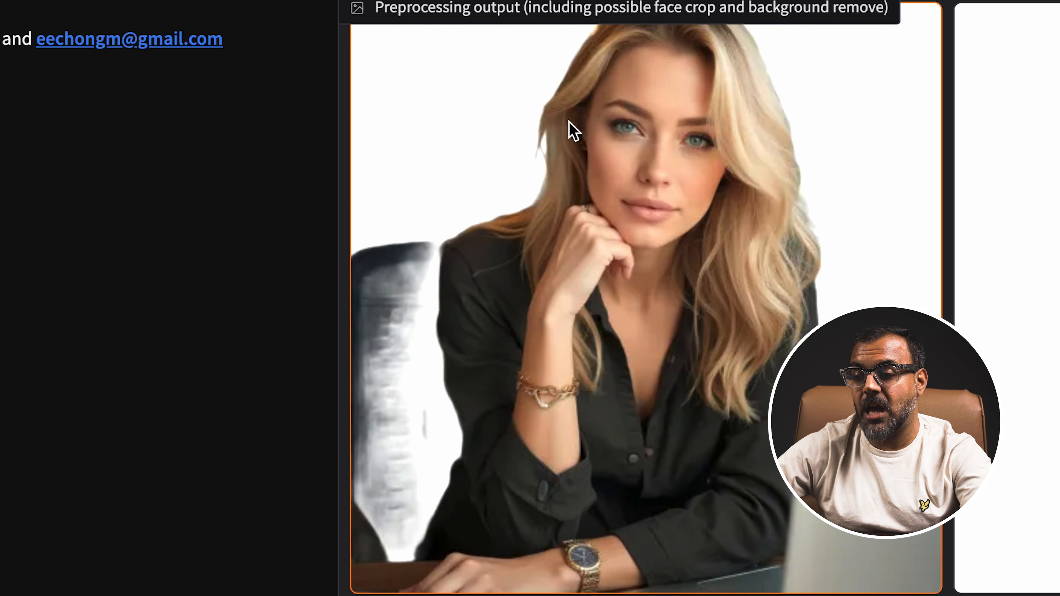
scroll(581, 311, up, 5)
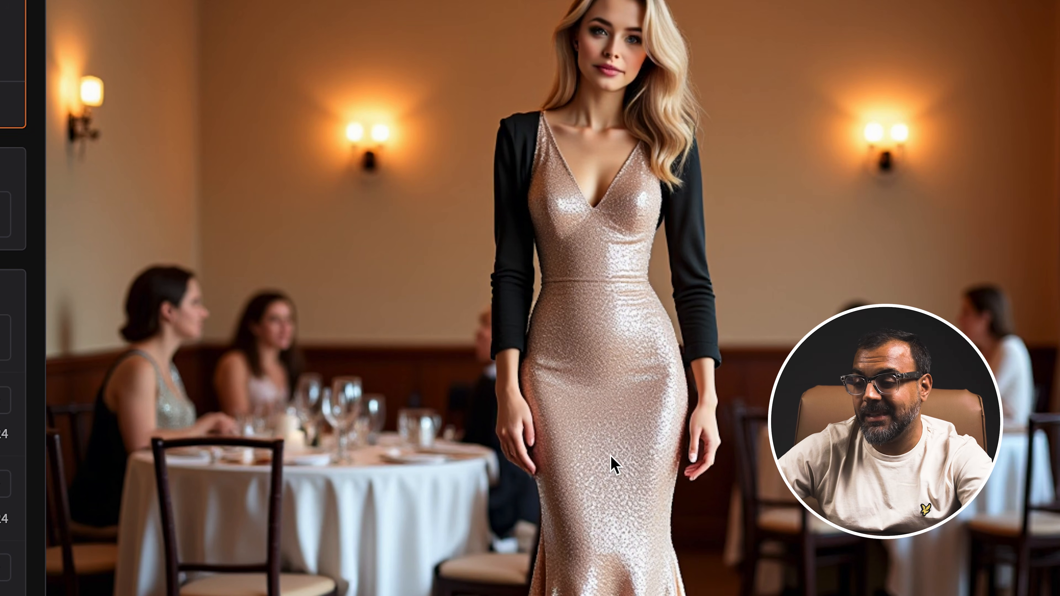
scroll(611, 459, down, 8)
scroll(303, 367, down, 5)
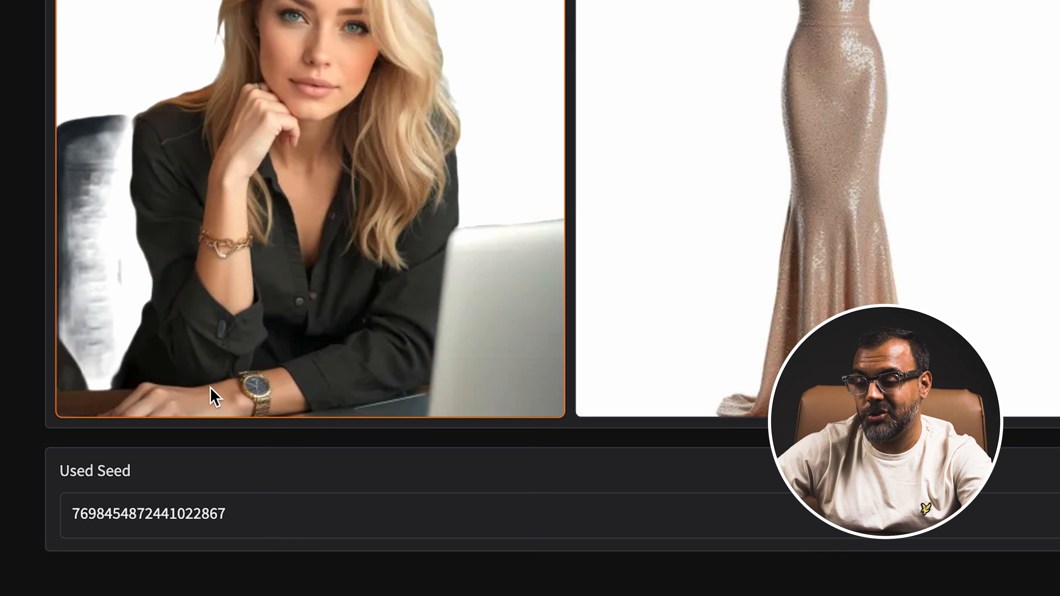
scroll(213, 395, up, 10)
scroll(414, 303, up, 8)
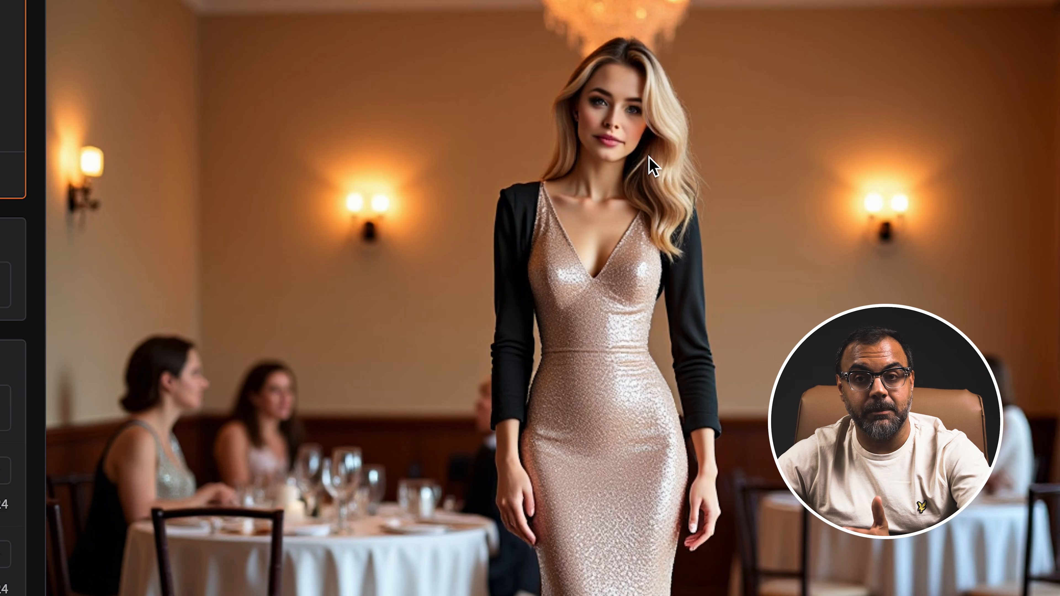
scroll(648, 156, up, 3)
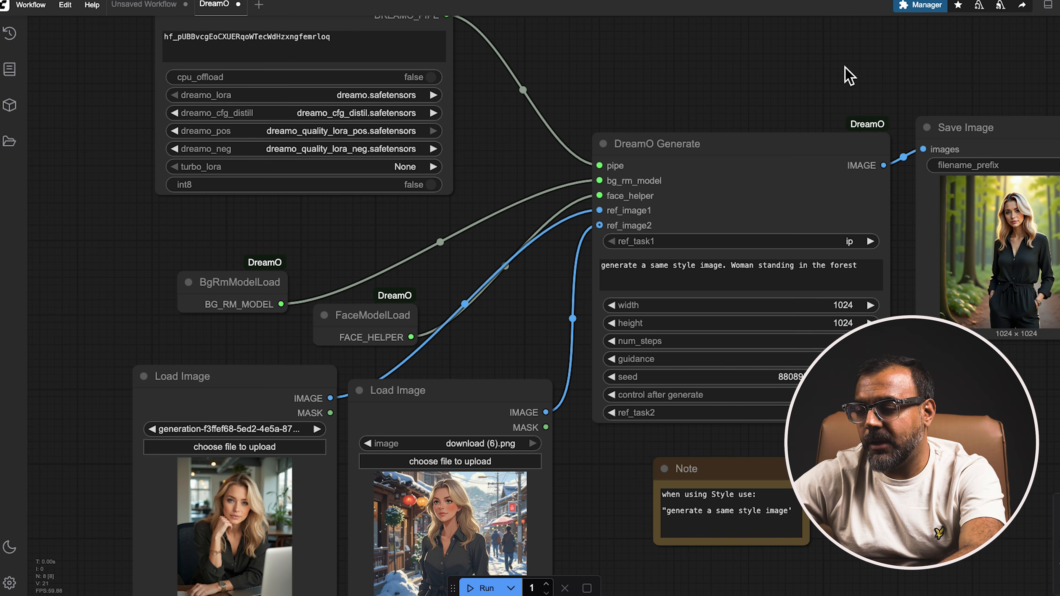
Search ComfyUI's Custom Nodes Manager for dreamo and return to the manager's main window.
click(933, 8)
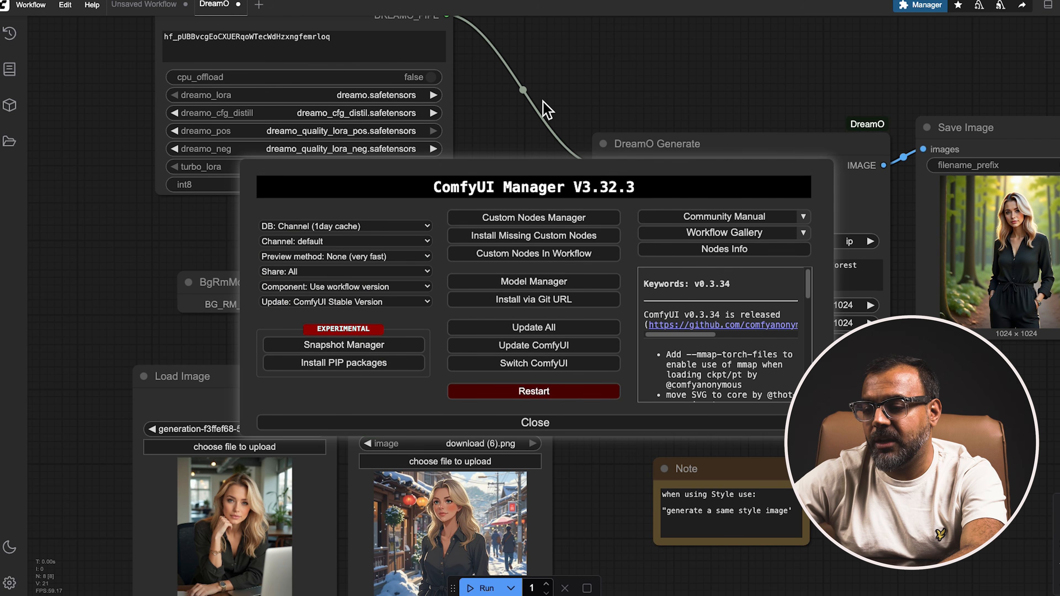
click(524, 220)
click(307, 81)
text(dreamo)
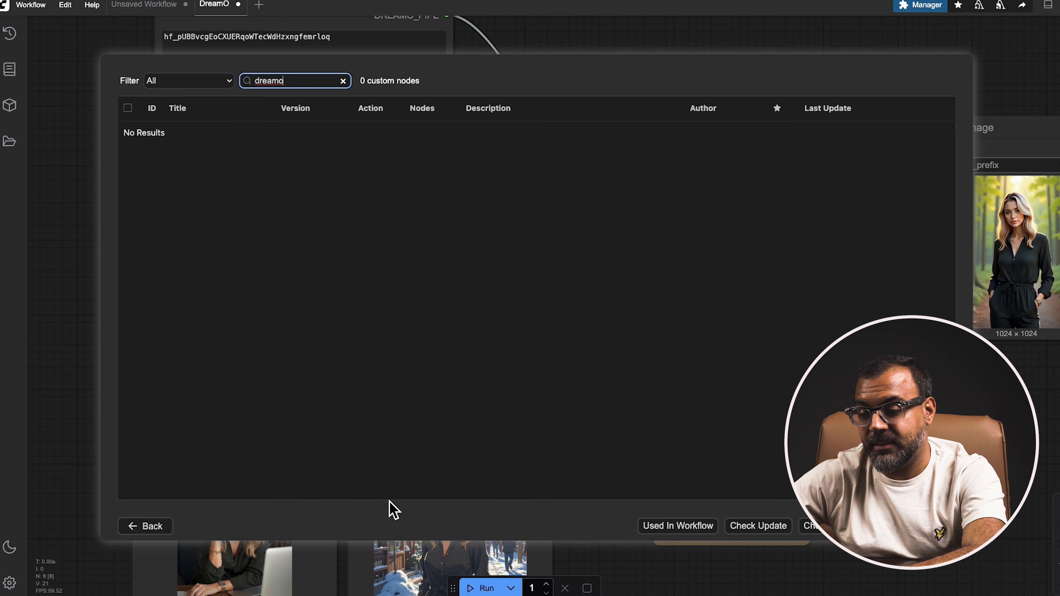
click(159, 526)
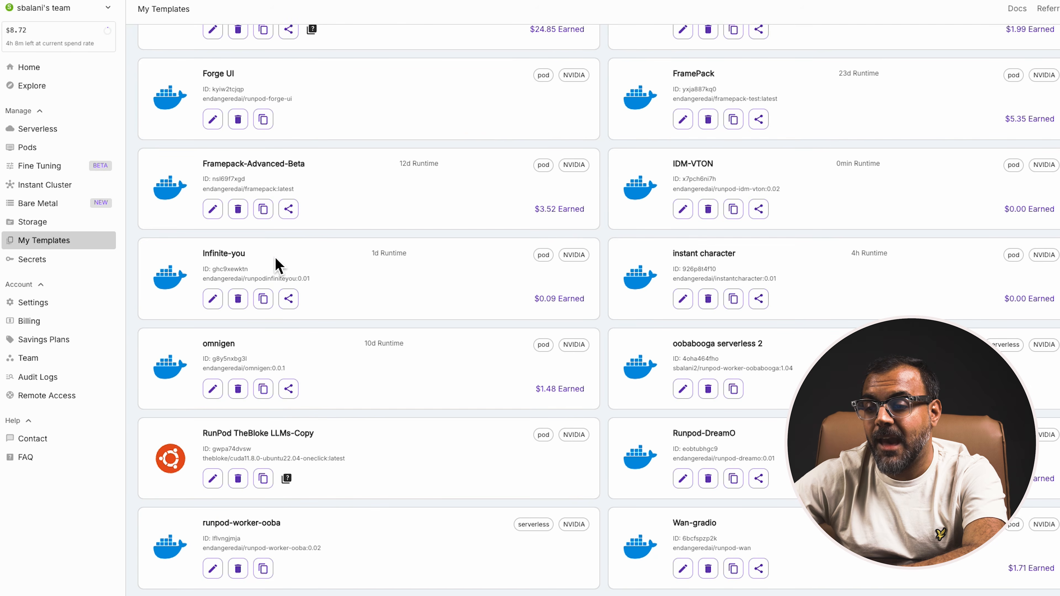
Review the Runpod-DreamO template's overrides and public environment variables in a new pod deployment, then close them.
scroll(275, 266, up, 2)
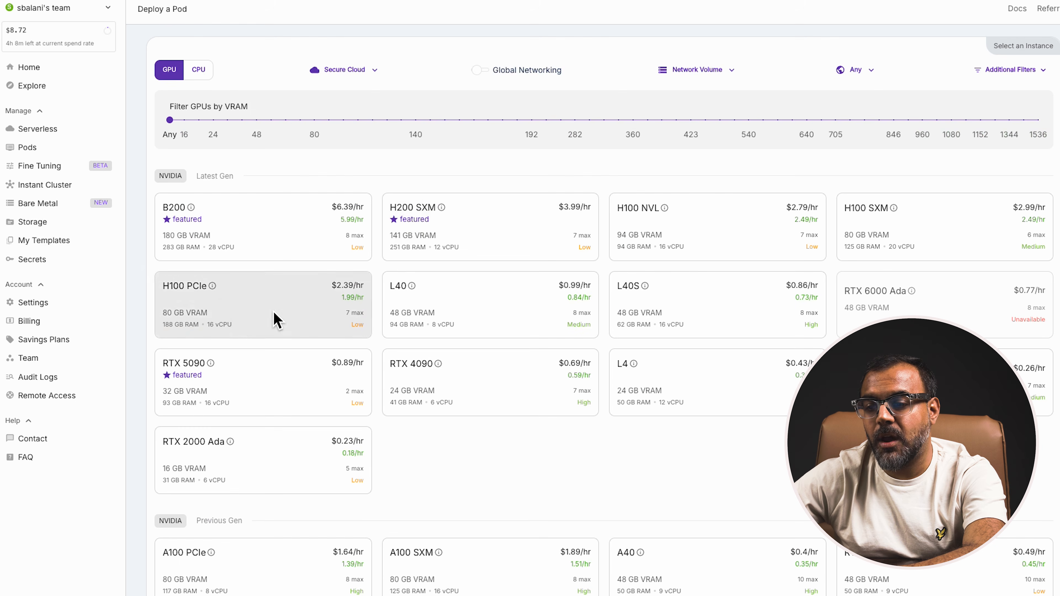
scroll(258, 319, down, 5)
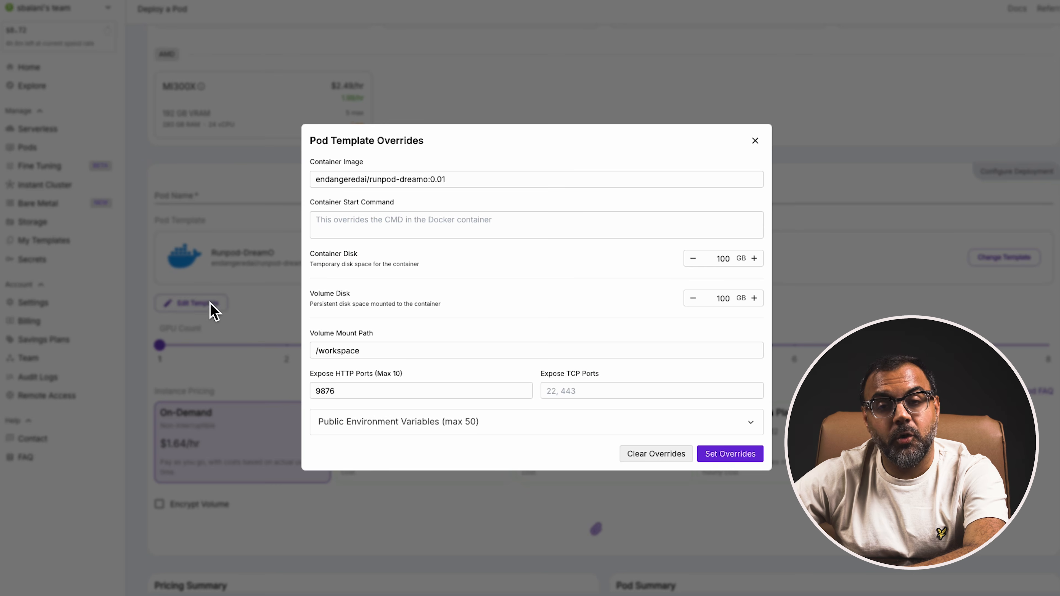
click(432, 426)
key(Escape)
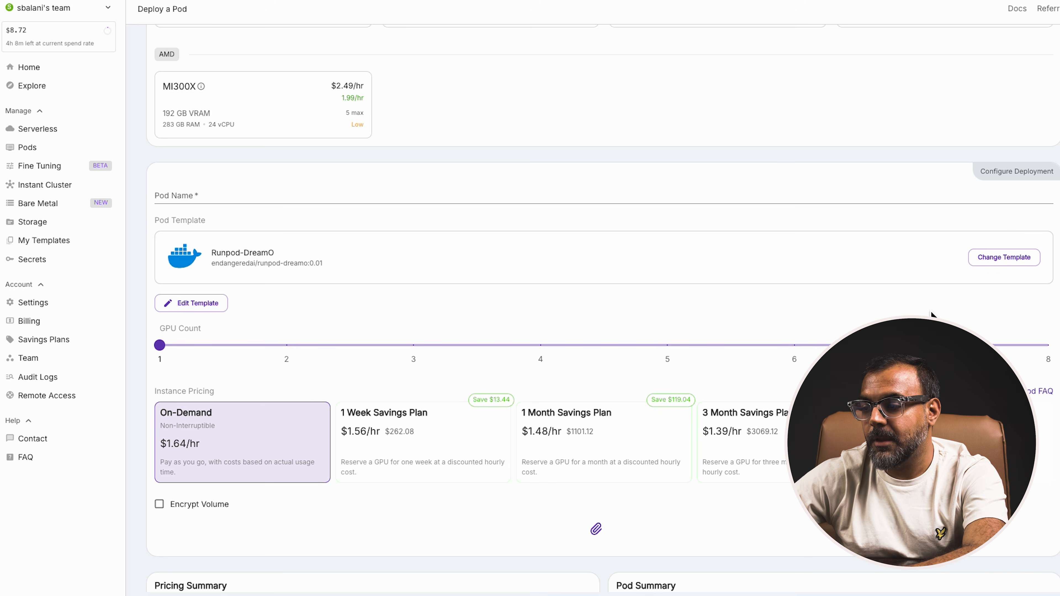
Change the pod template to comfyui_basic_endangeredai and open its overrides with the public environment variables.
click(1005, 259)
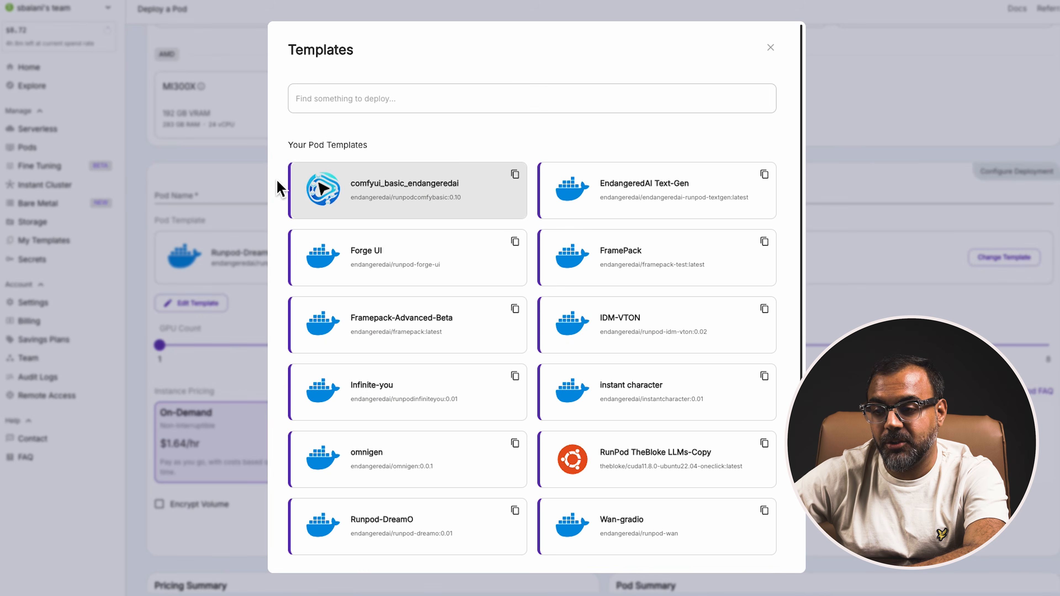
click(398, 202)
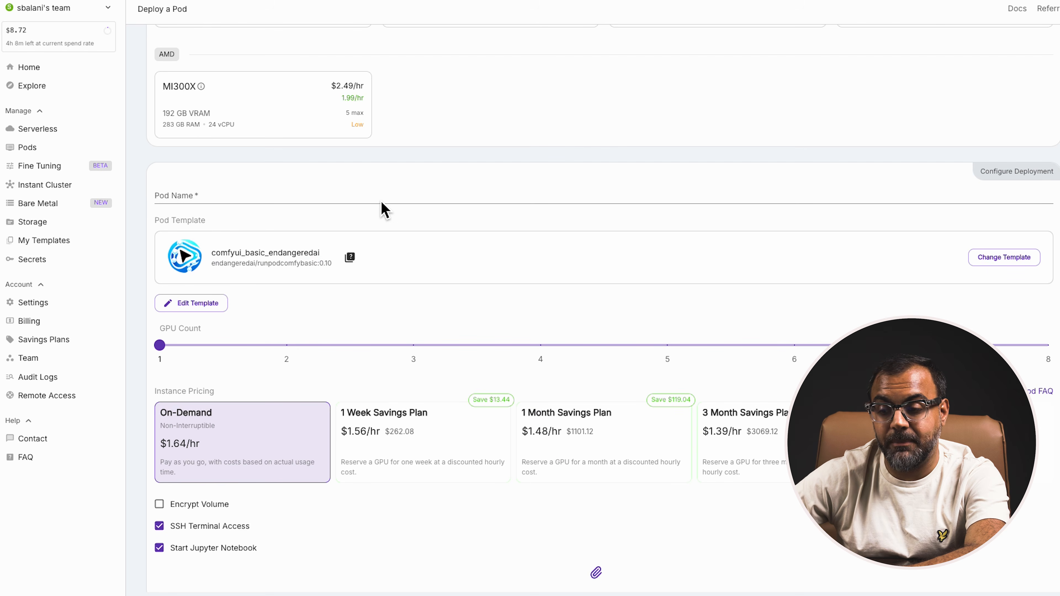
click(205, 302)
click(410, 426)
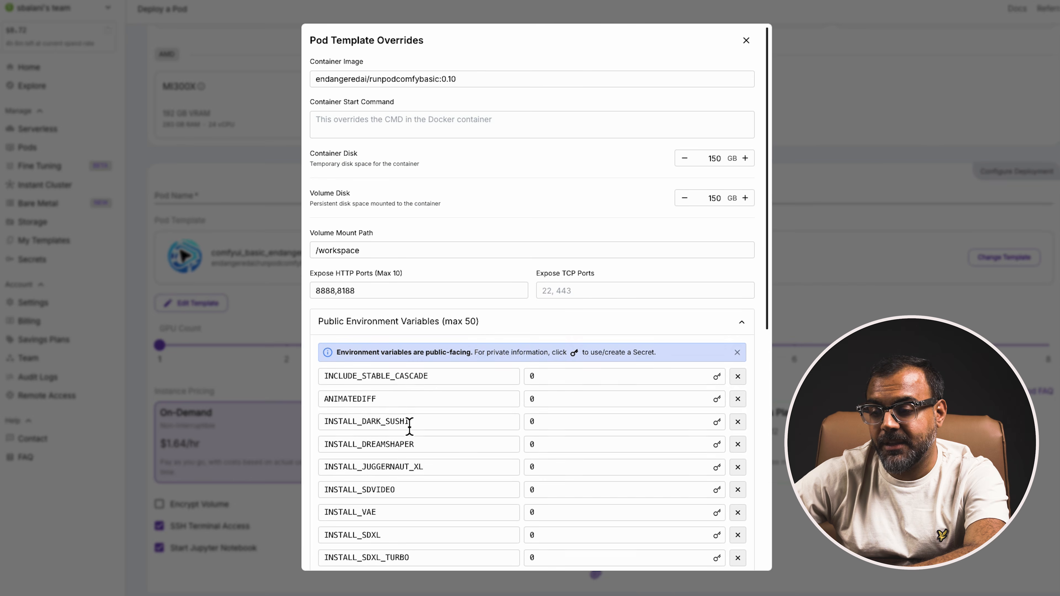
Set the INSTALL_DREAMO environment variable to 1 and apply the template overrides.
scroll(407, 387, down, 10)
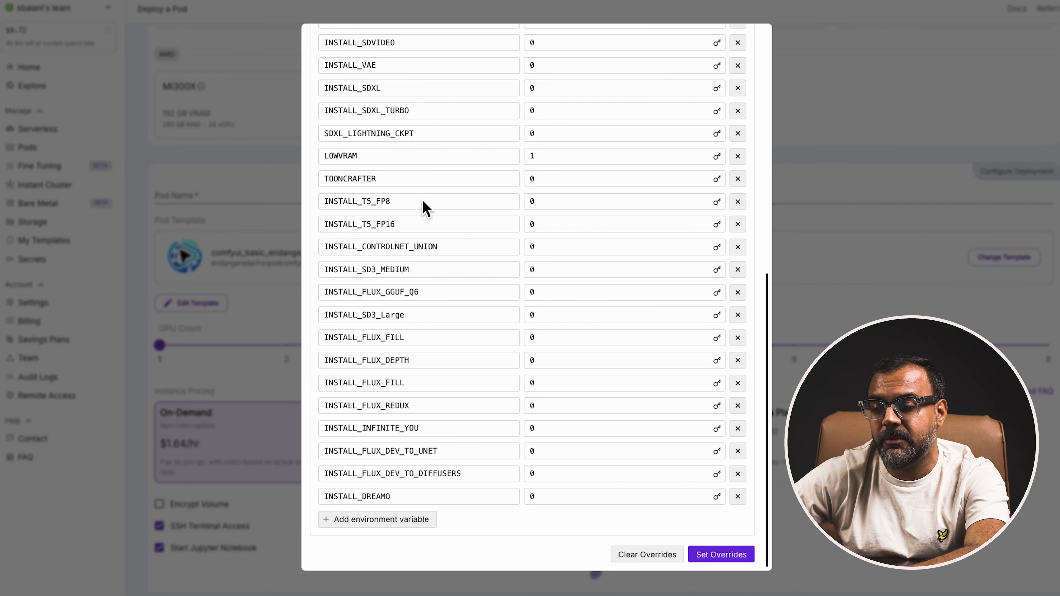
scroll(468, 182, up, 10)
scroll(467, 182, down, 10)
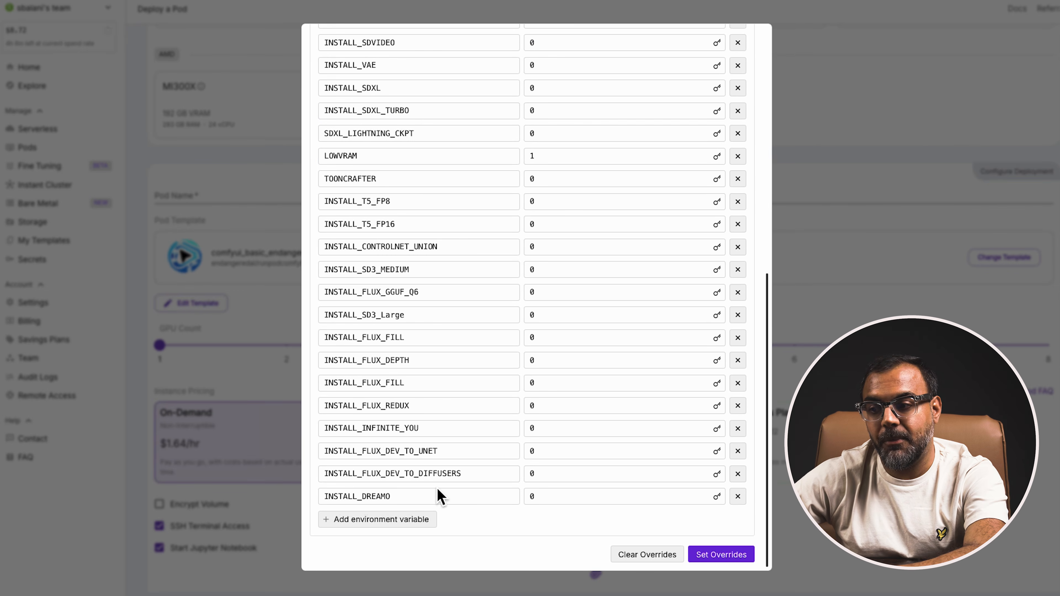
click(557, 497)
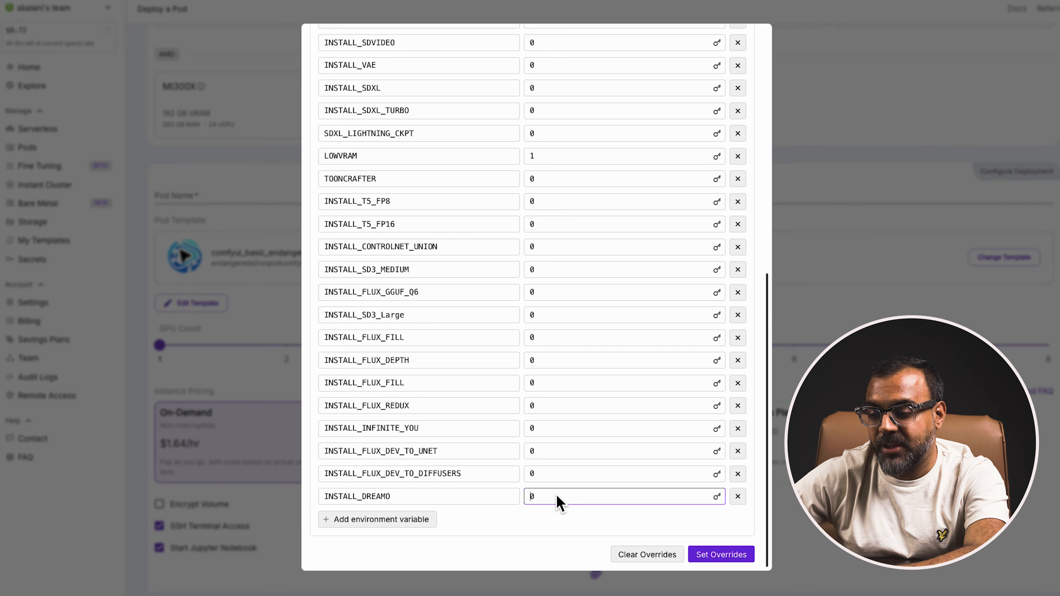
key(BackSpace)
text(1)
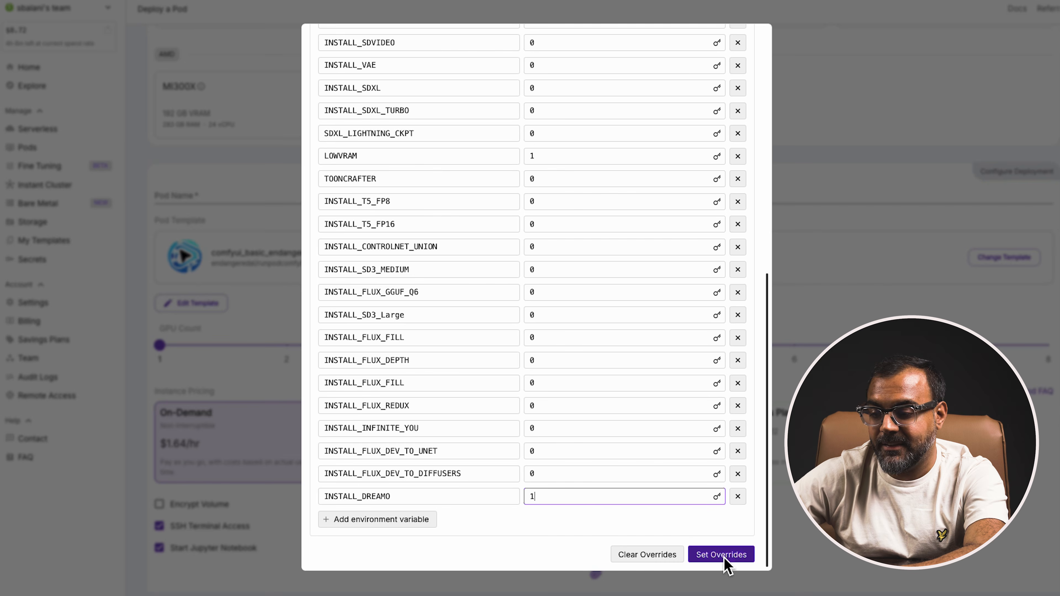
click(725, 557)
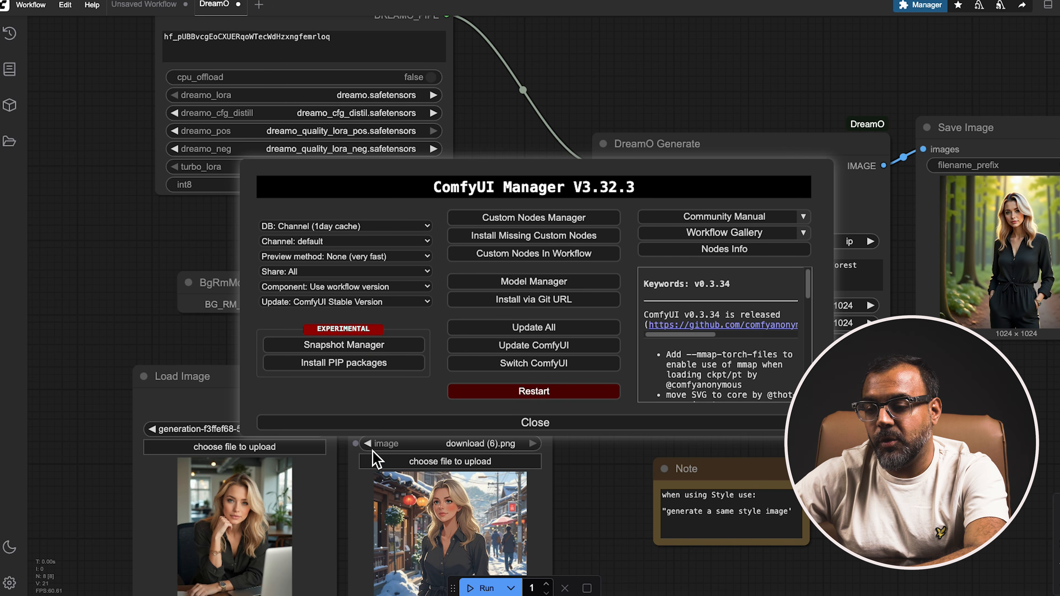
Close the ComfyUI Manager and add a DreamO Load Model From Local node beside the DreamO Load Model node.
click(381, 424)
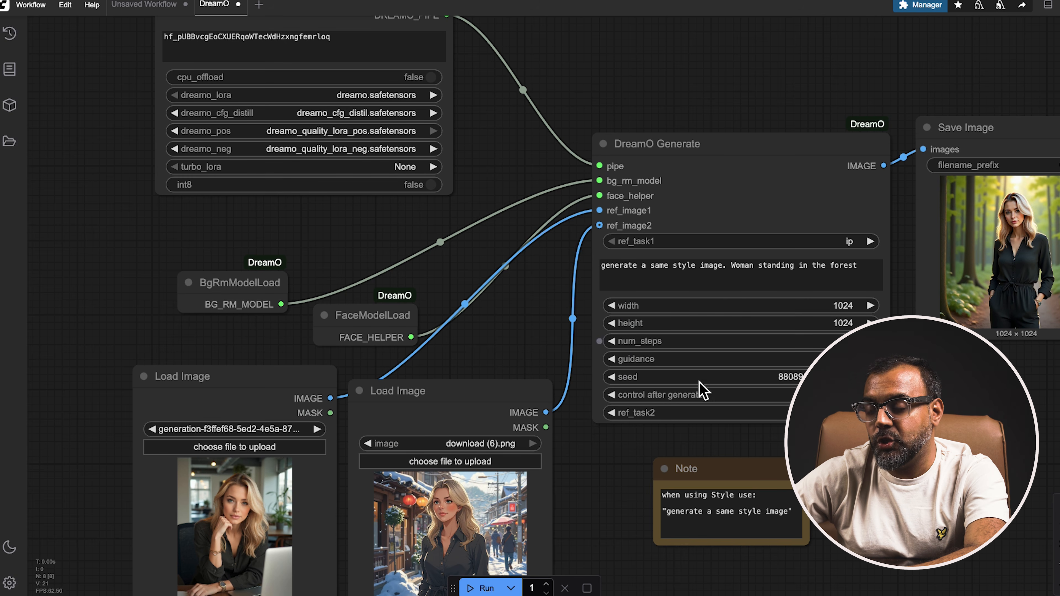
scroll(667, 403, down, 5)
scroll(670, 409, up, 6)
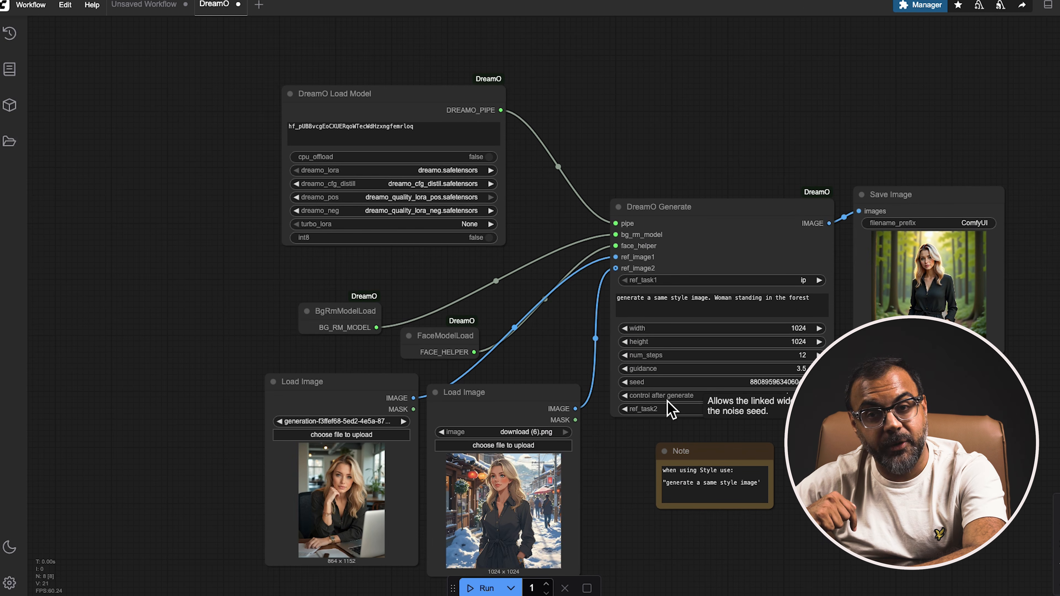
drag(627, 442, 478, 400)
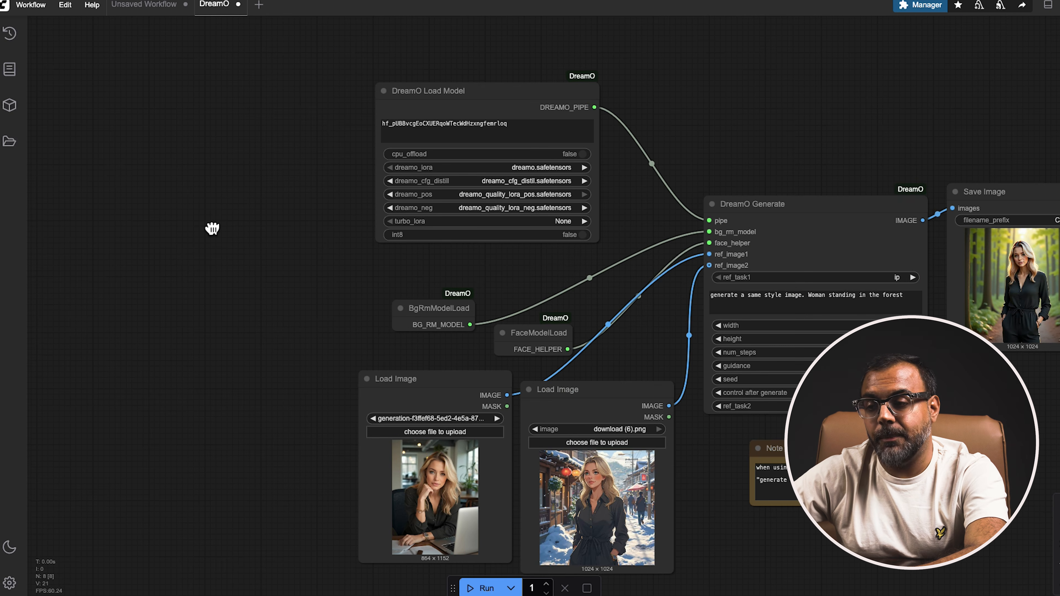
double_click(212, 228)
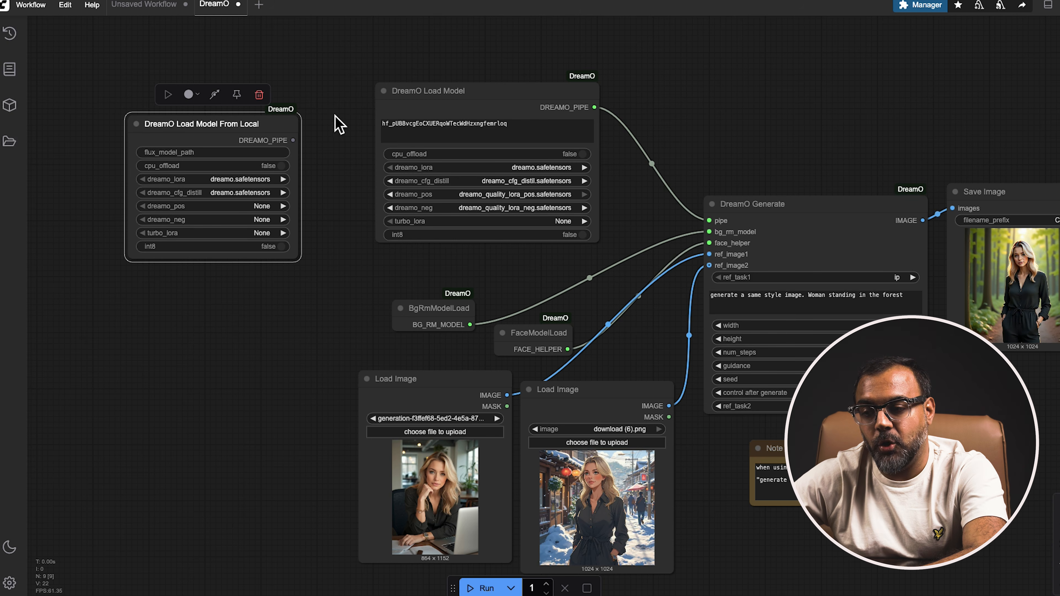
Choose dreamo.safetensors as dreamo_lora on the DreamO Load Model node and check its other LoRA selections.
scroll(417, 260, up, 6)
drag(473, 260, 389, 349)
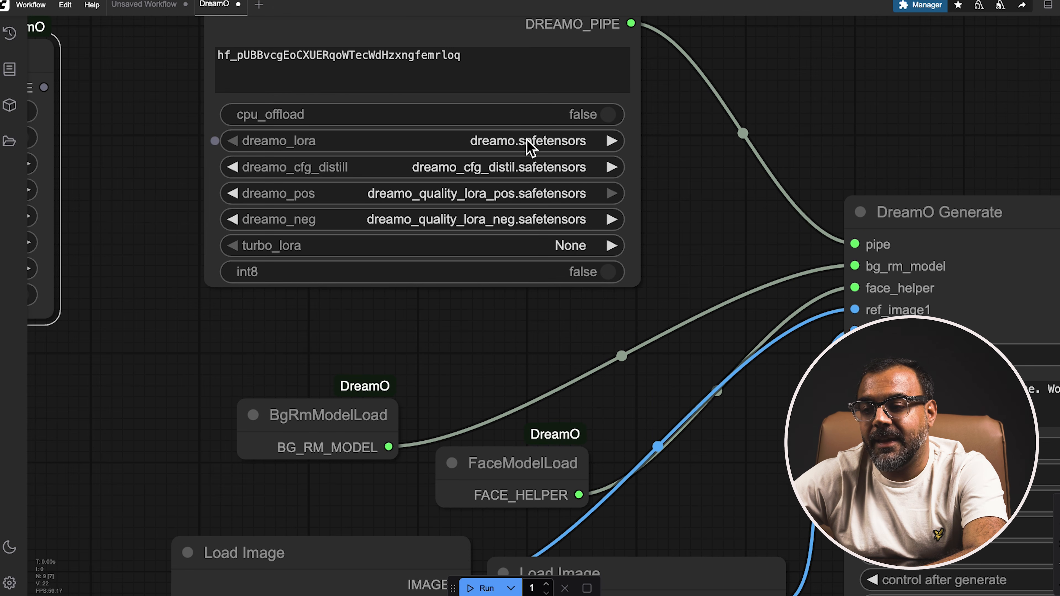
click(526, 140)
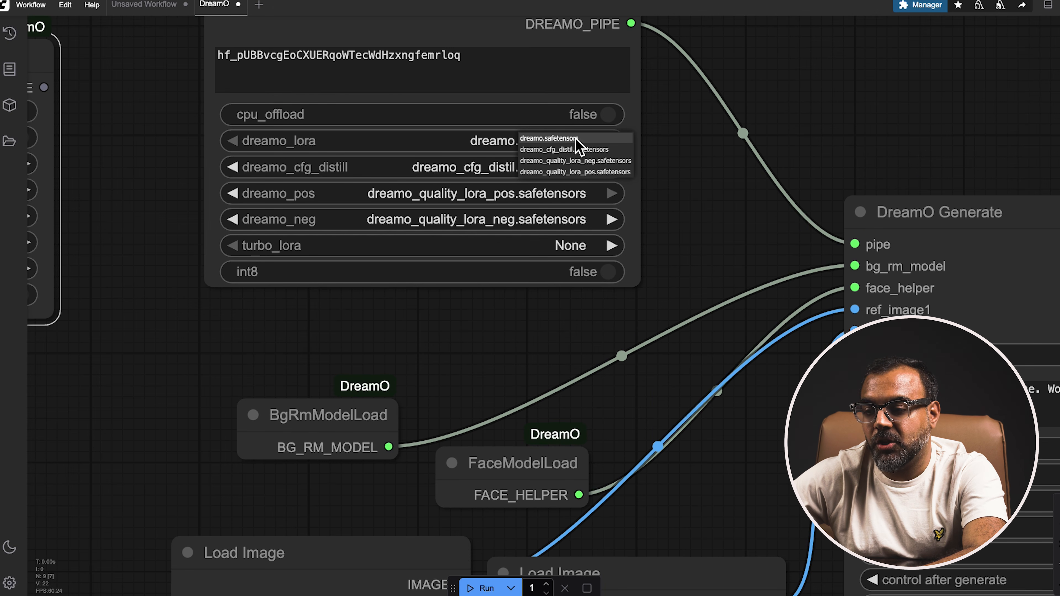
click(565, 139)
click(475, 168)
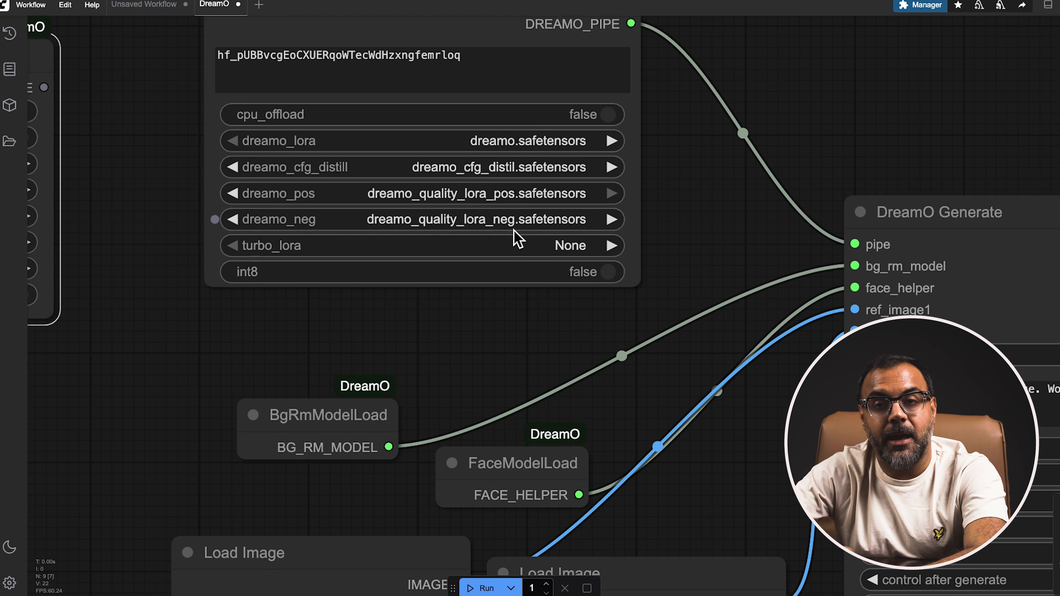
Open the flux_model_path value on the DreamO Load Model From Local node without entering a path.
drag(216, 322, 569, 318)
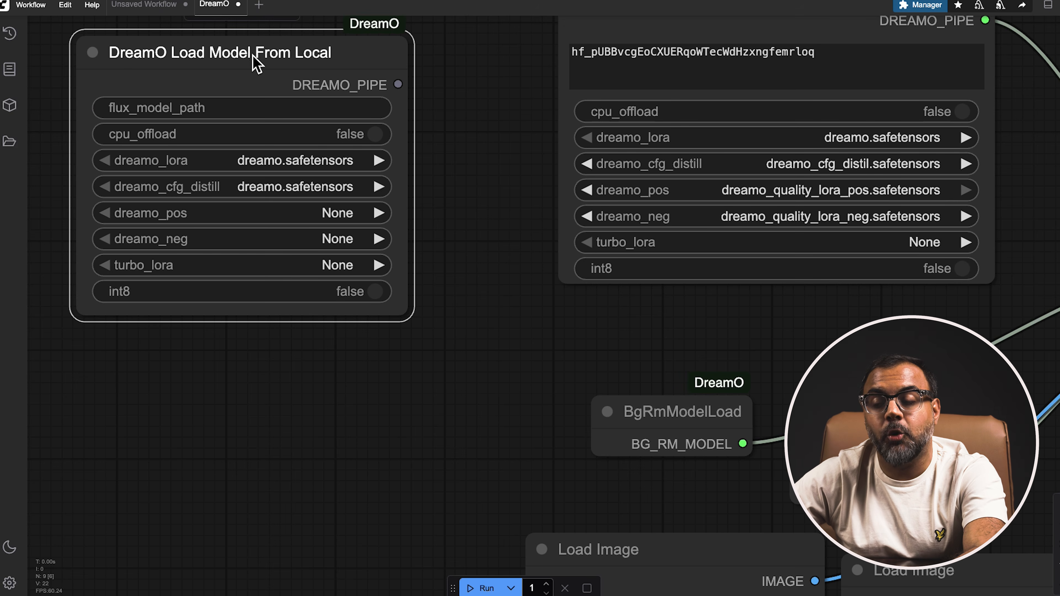
click(344, 118)
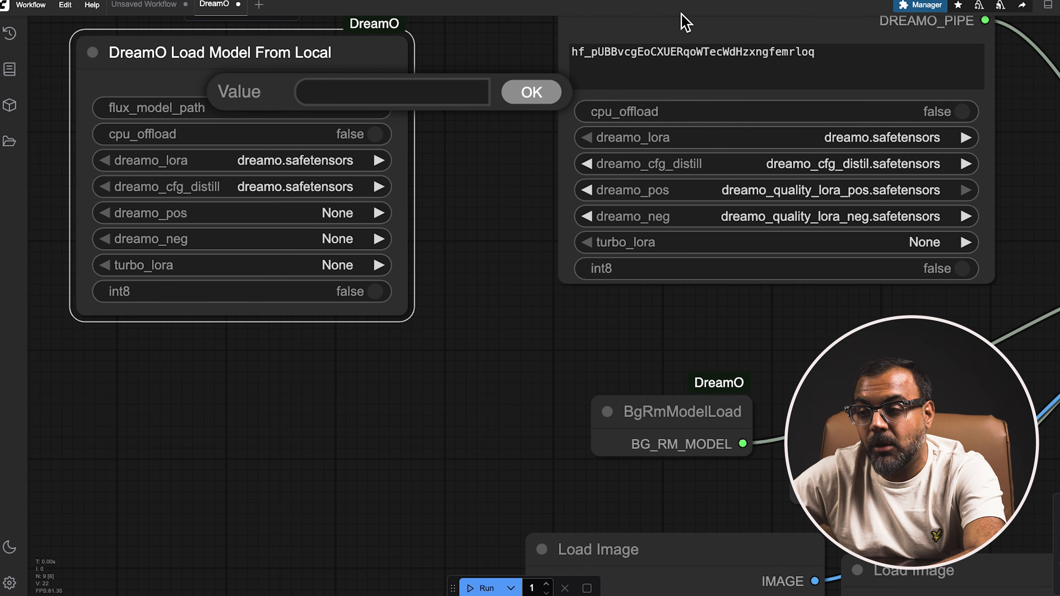
click(454, 355)
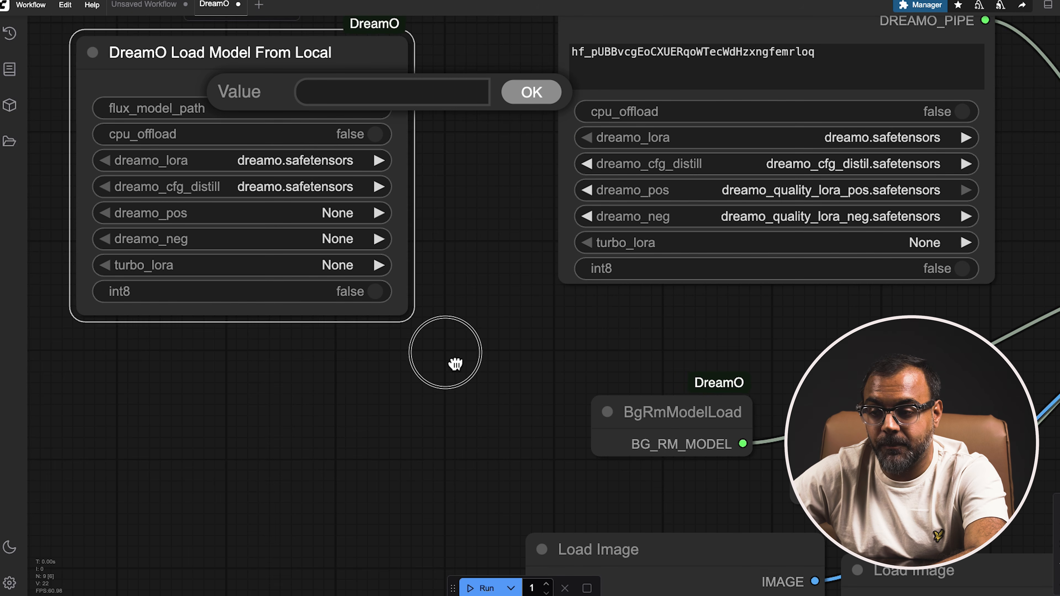
Examine the DreamO workflow from the model loaders and reference images through the DreamO Generate settings to the saved image.
drag(523, 192, 306, 267)
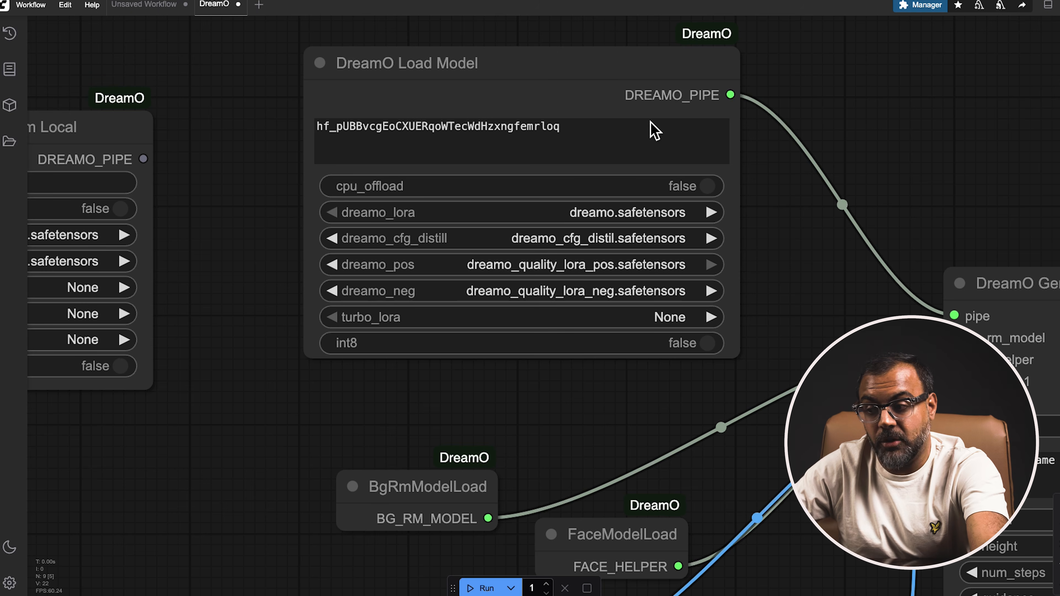
scroll(551, 175, down, 8)
drag(542, 196, 361, 197)
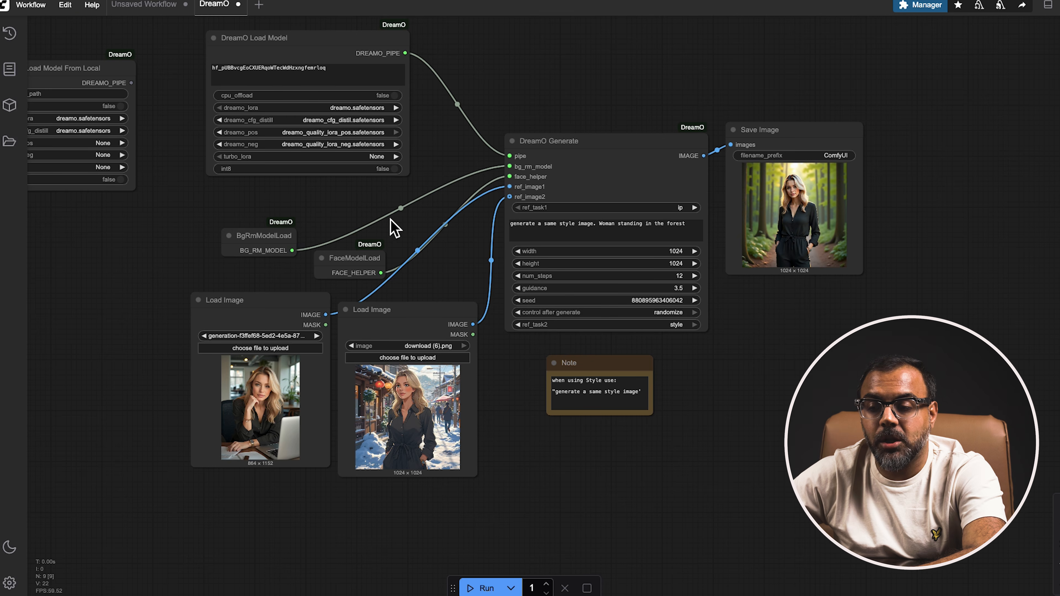
scroll(327, 235, up, 8)
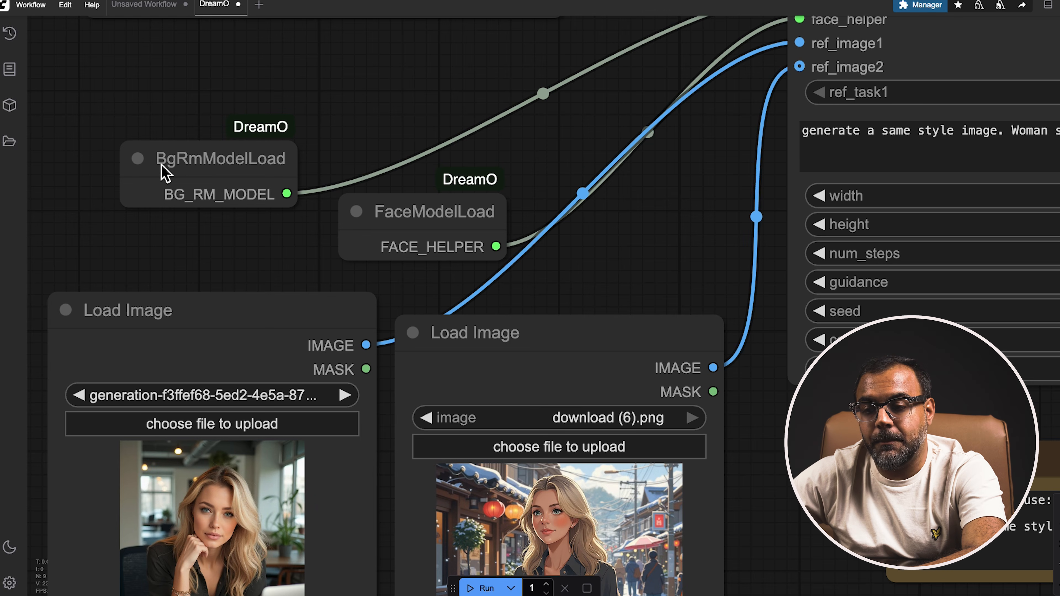
drag(613, 223, 649, 186)
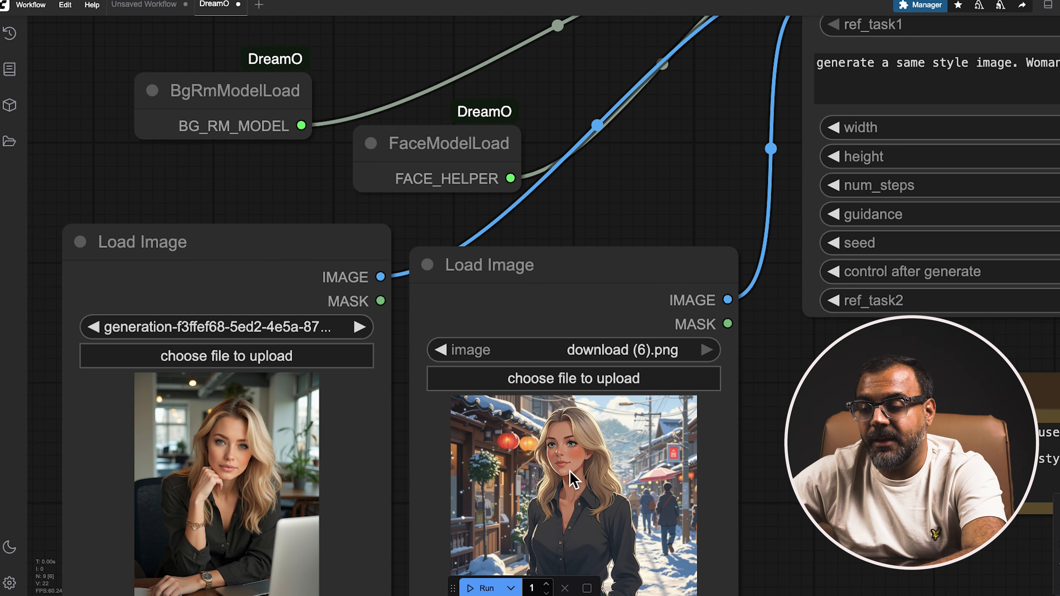
drag(730, 88, 333, 250)
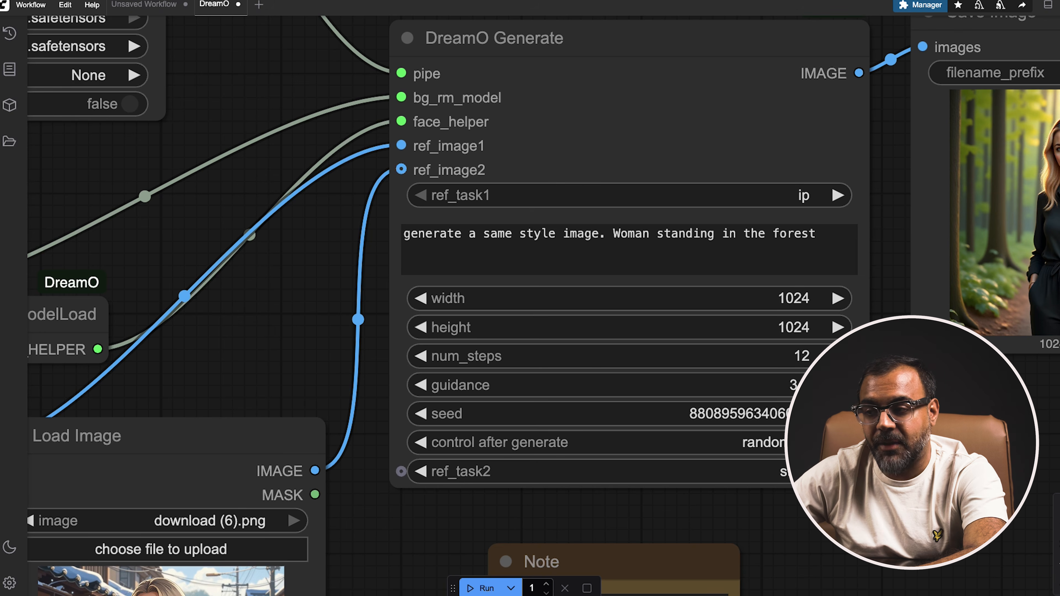
drag(1003, 503, 603, 522)
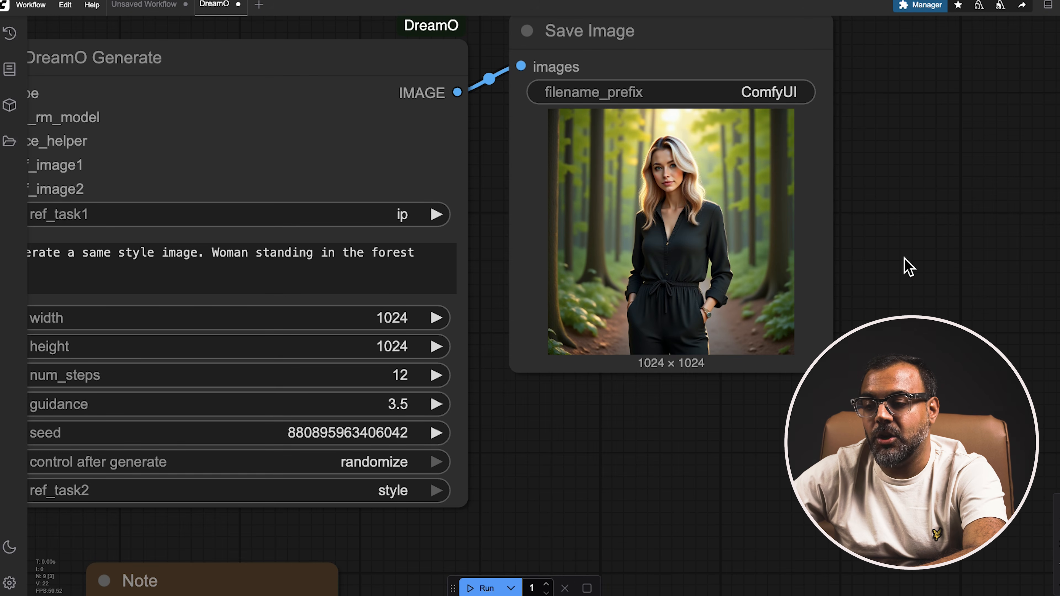
scroll(593, 537, down, 10)
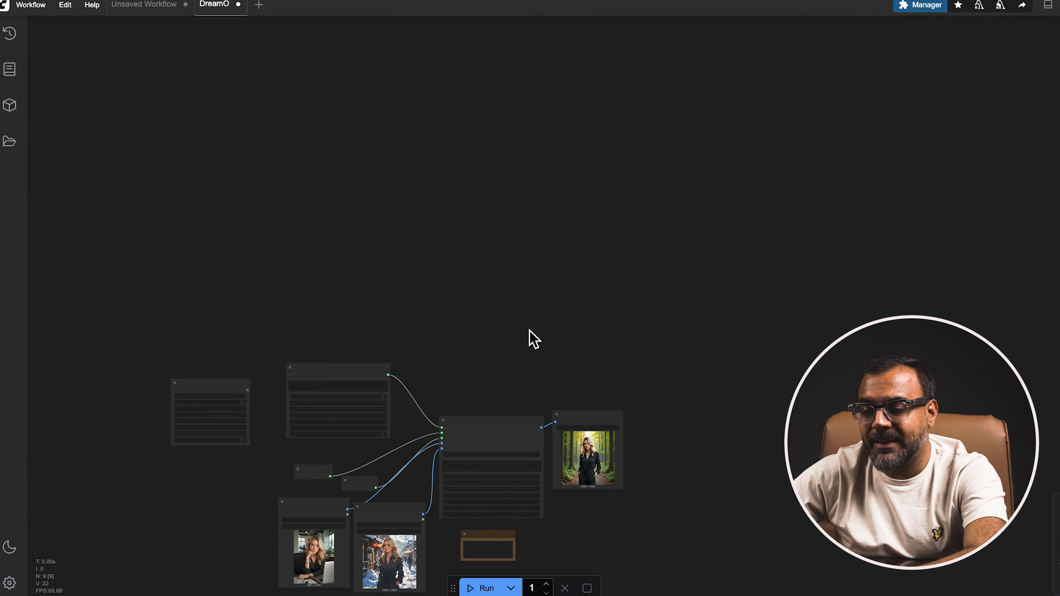
drag(534, 334, 527, 184)
scroll(492, 225, up, 3)
drag(485, 232, 511, 168)
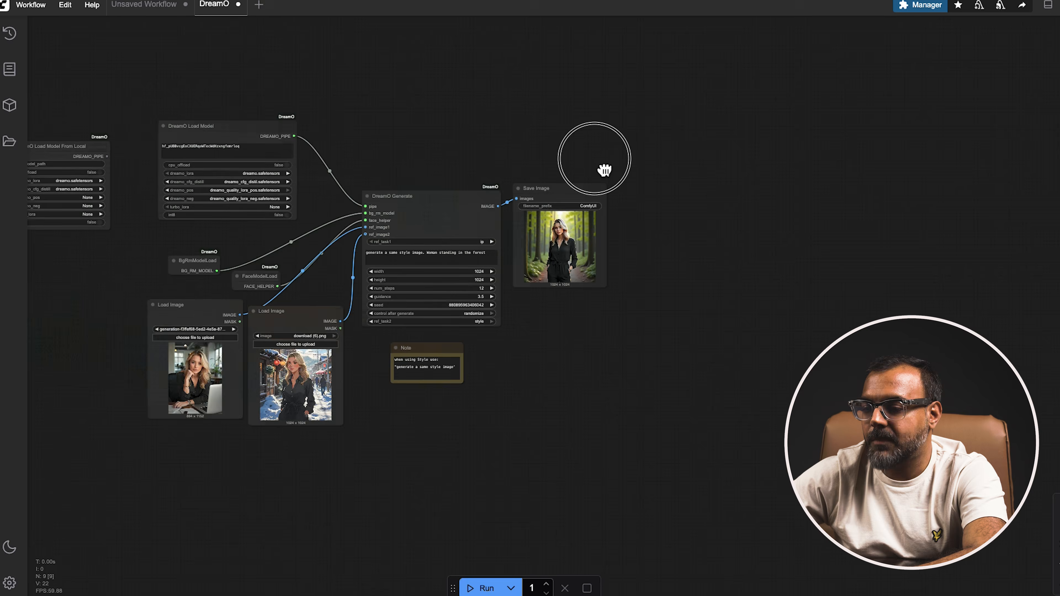
Switch to Kaiju Gen, close the enlarged lego head mug image, and return to the DreamO workflow in ComfyUI.
drag(610, 166, 444, 160)
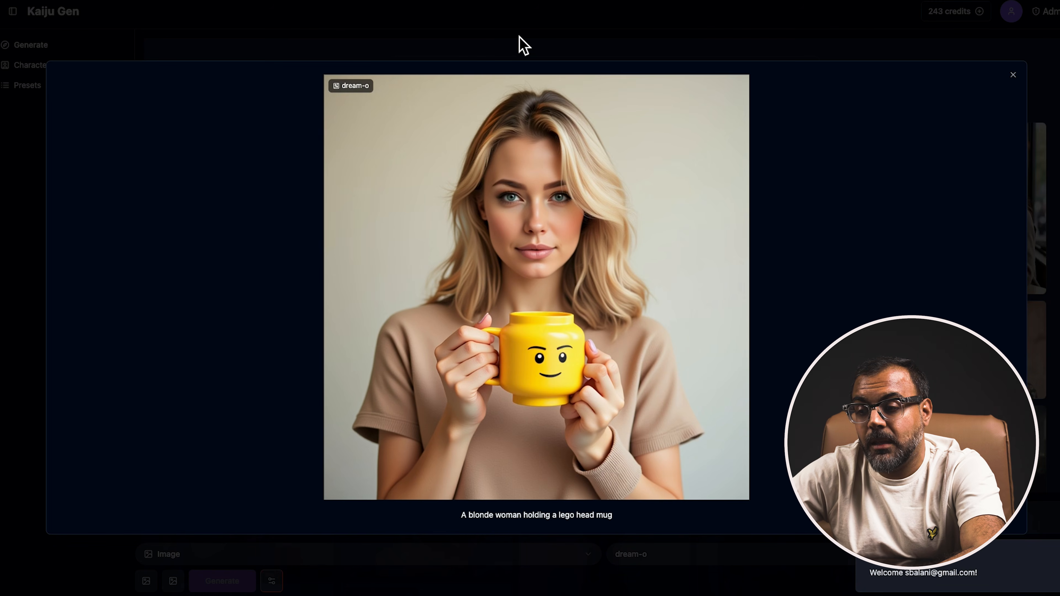
key(Escape)
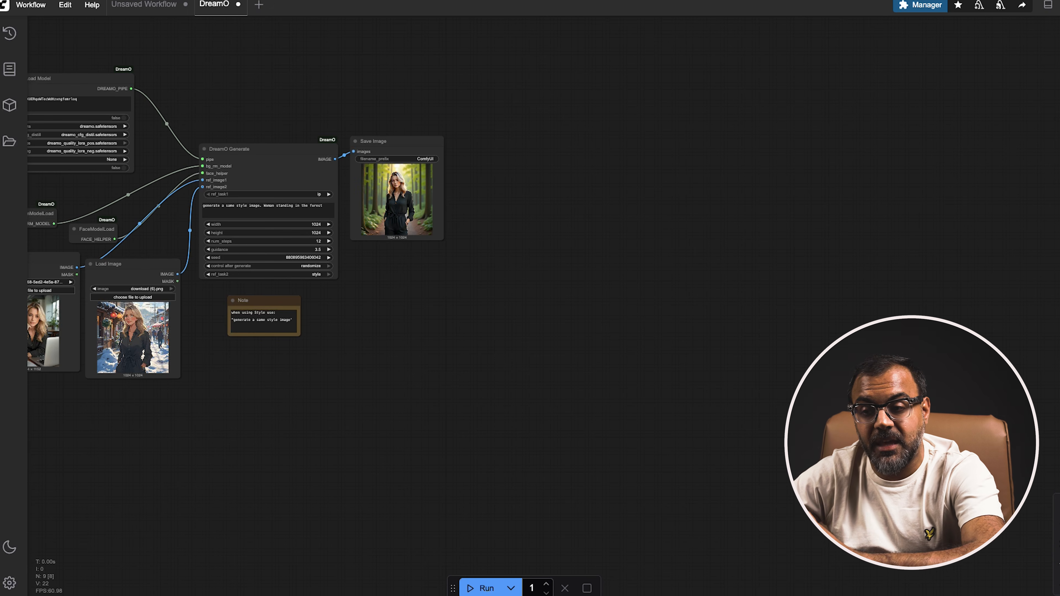
drag(232, 98, 485, 91)
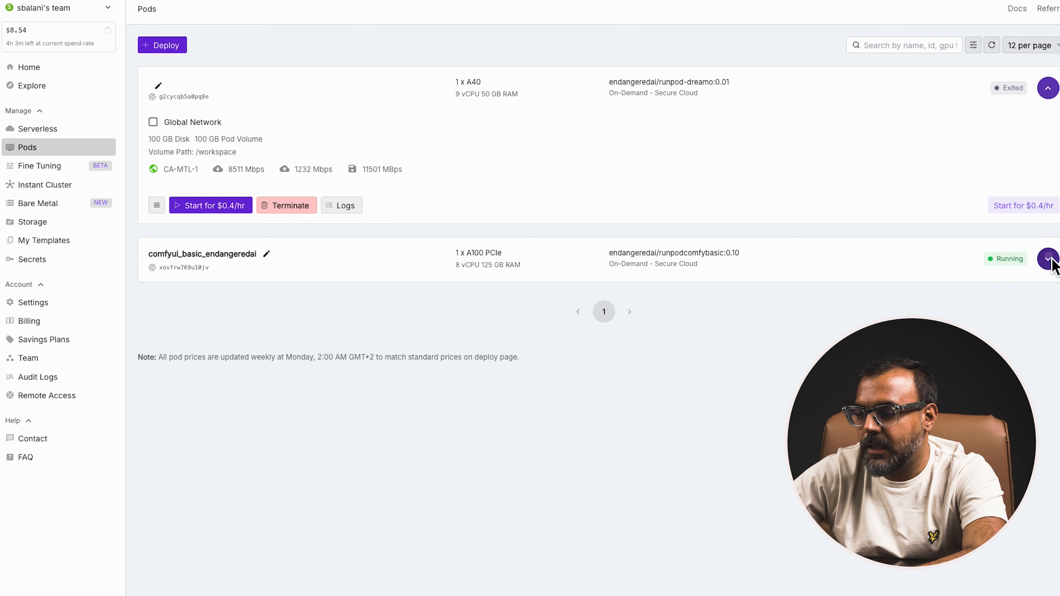
Open a terminal in the ComfyUI/custom_nodes folder in JupyterLab on the running comfyui_basic_endangeredai pod.
click(1048, 324)
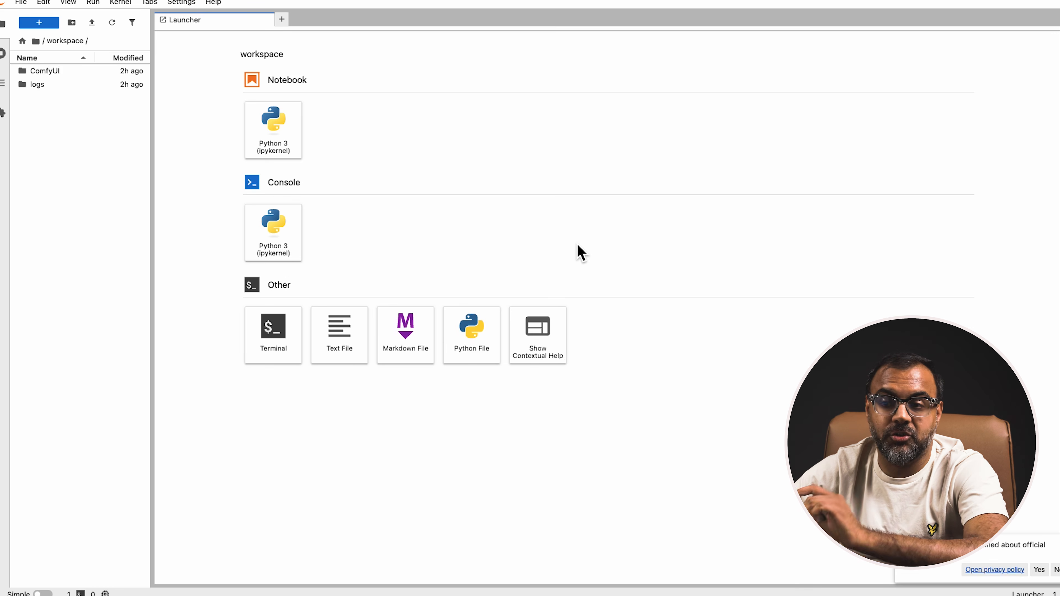
click(48, 73)
double_click(49, 73)
double_click(56, 163)
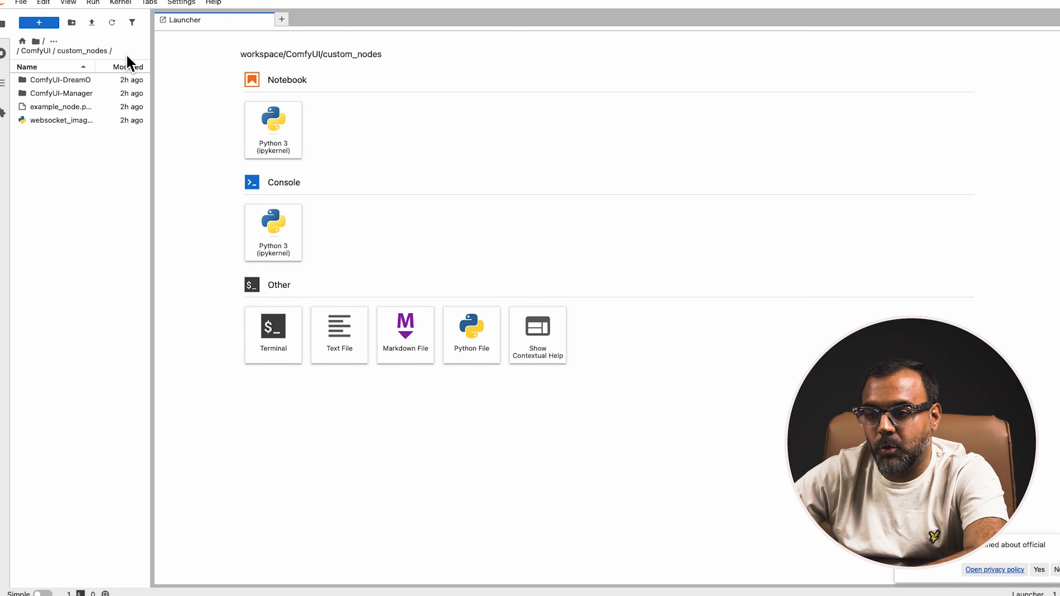
click(282, 339)
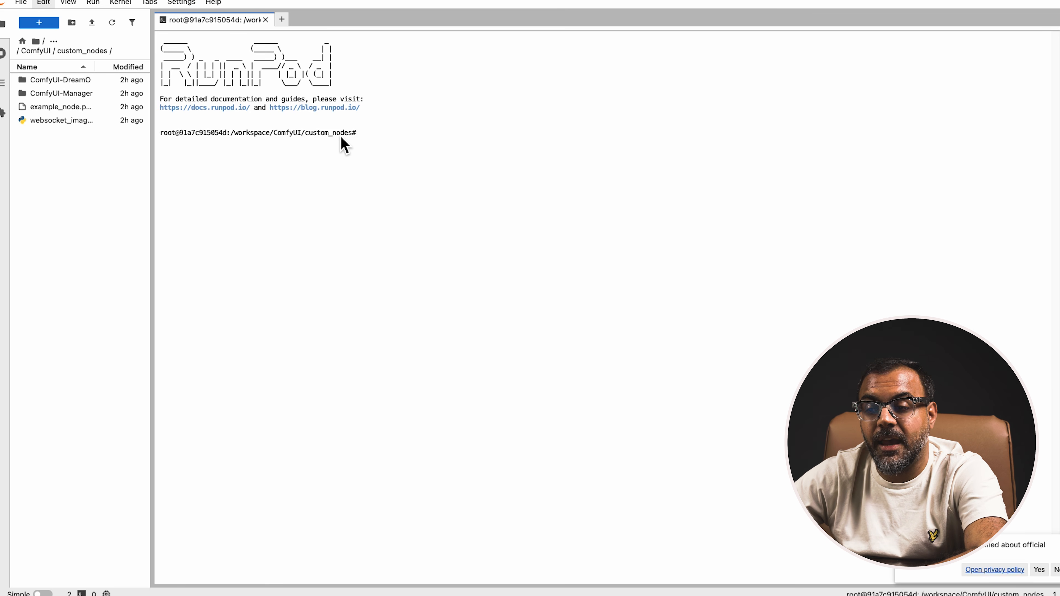
text(git c)
click(134, 204)
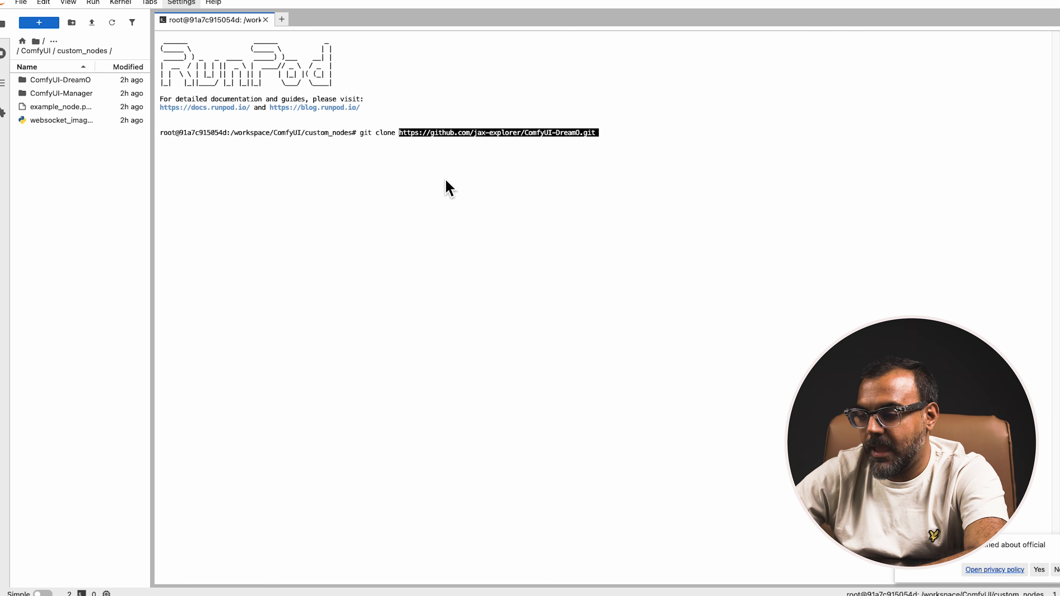
drag(153, 167, 246, 161)
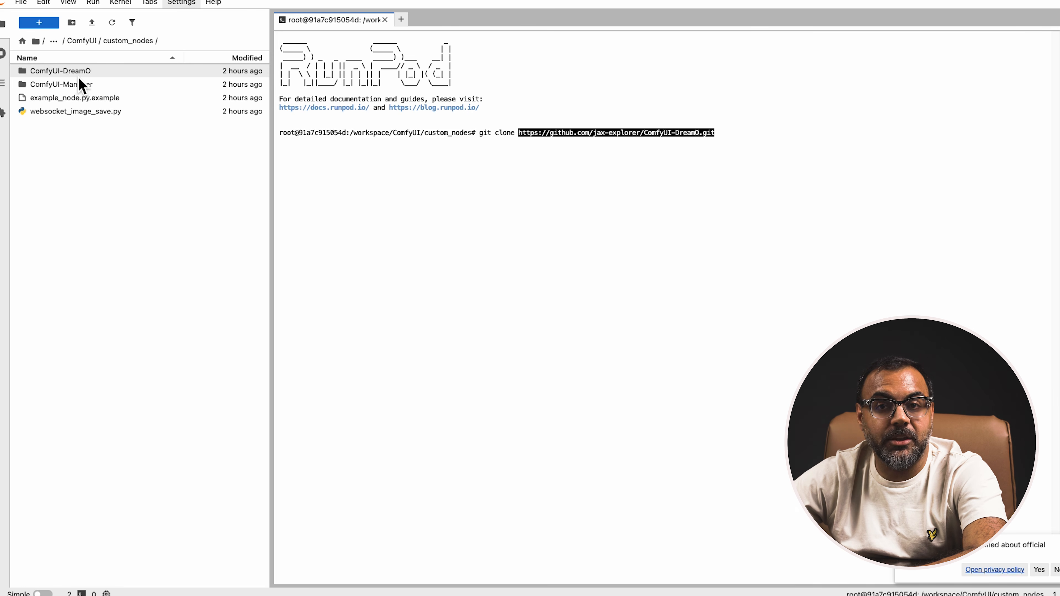
Clear the git clone command from the terminal prompt.
key(BackSpace)
key(BackSpace)
key(BackSpace)
key(BackSpace)
key(BackSpace)
key(BackSpace)
key(BackSpace)
key(ctrl+u)
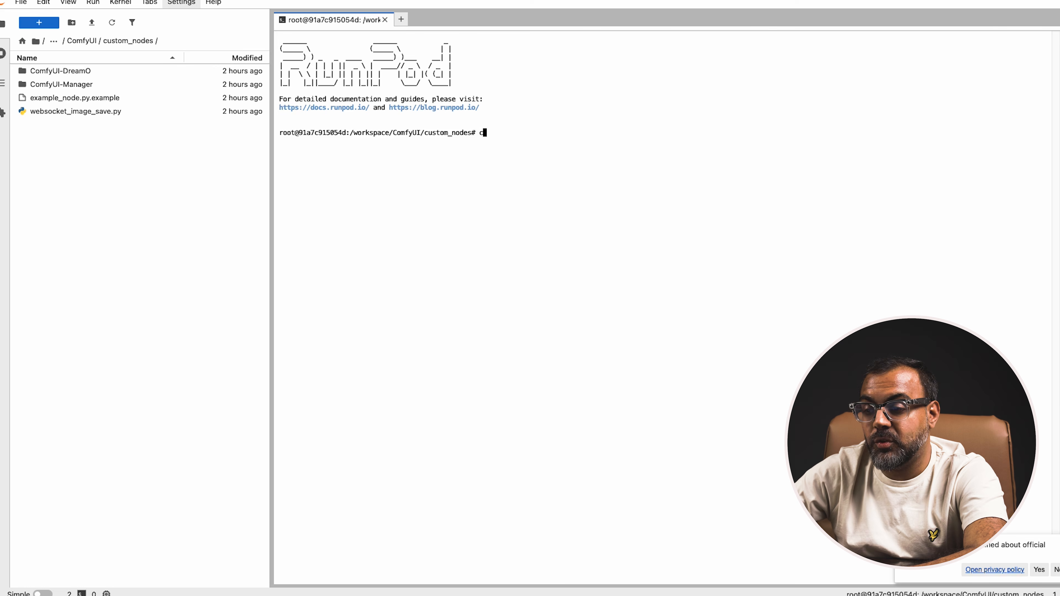
Change the terminal directory to ComfyUI-DreamO and enter pip install -r requirements.txt at the prompt without running it.
text(cd ComfyUI-DreamO)
key(Return)
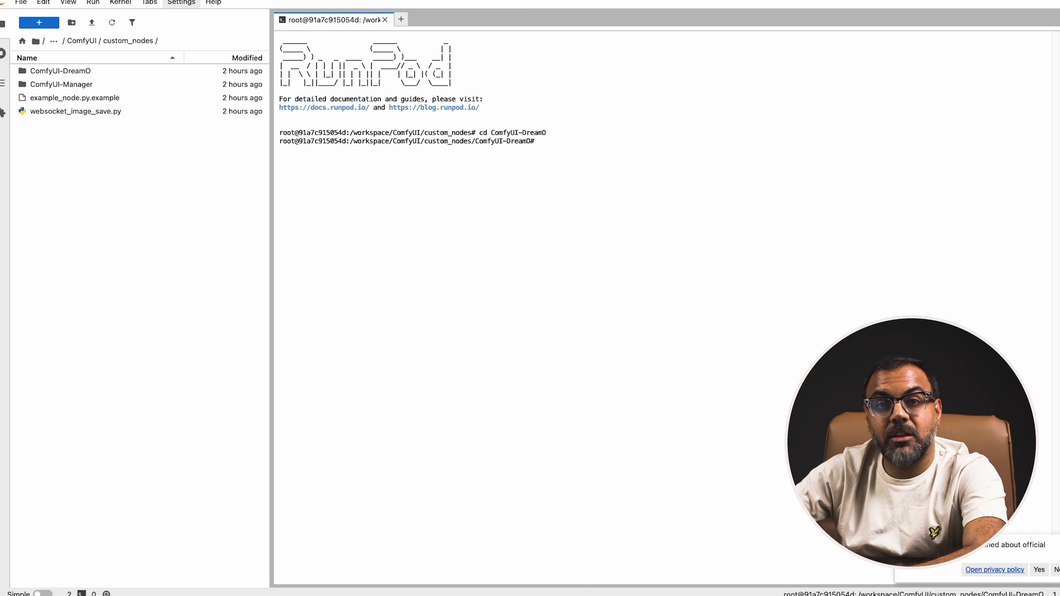
text(pip install -r requirements.txt)
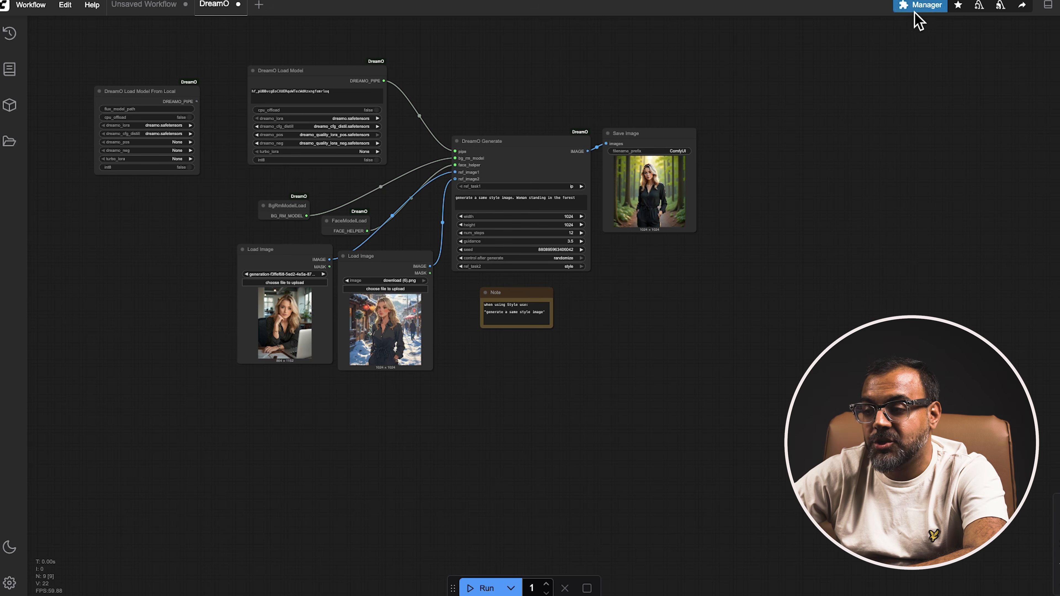
Switch to the DreamO workflow in ComfyUI, open ComfyUI Manager to view its restart option, and close it.
click(914, 11)
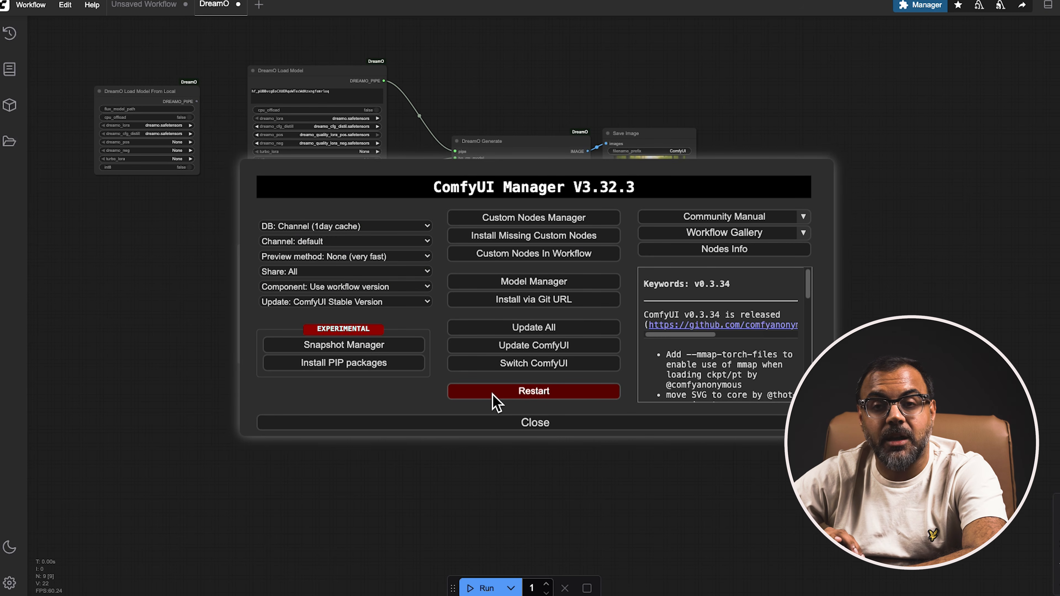
click(468, 424)
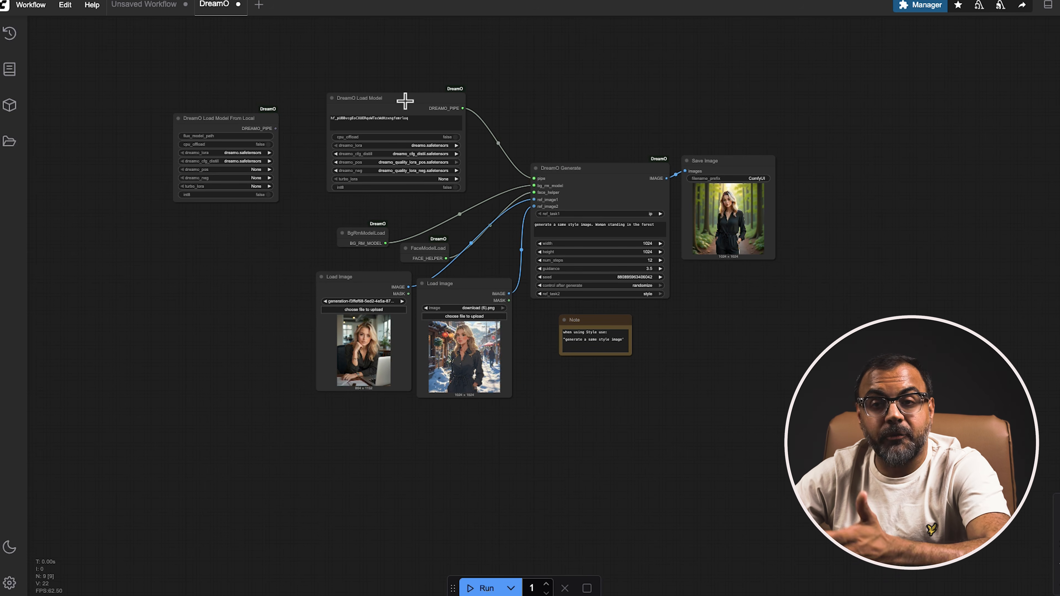
Search the node library for dreamo, modelload and facem, and close the search without adding a node.
scroll(438, 165, up, 15)
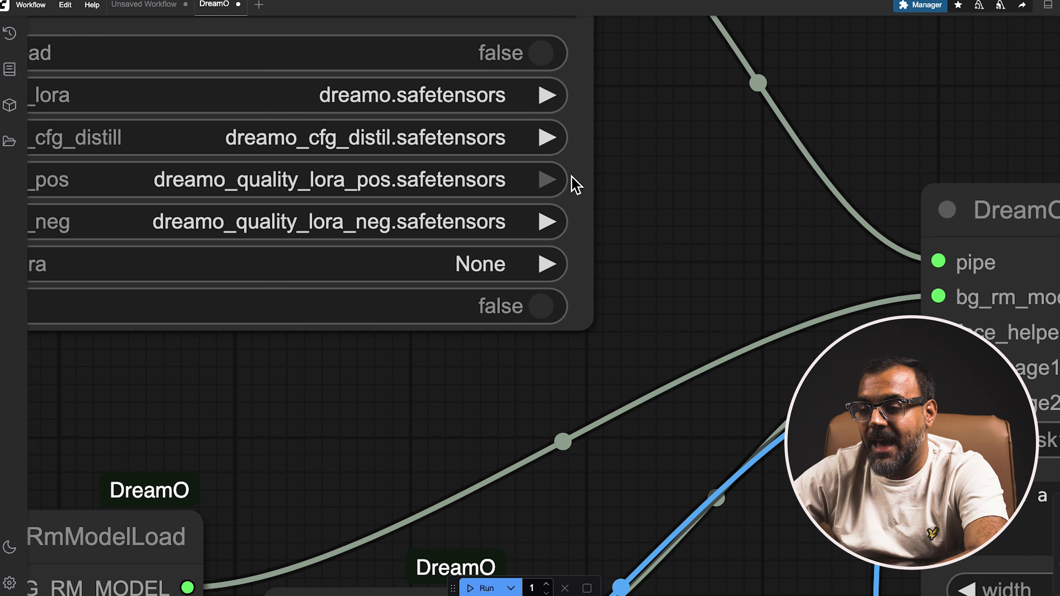
scroll(630, 182, down, 7)
drag(623, 146, 628, 225)
double_click(690, 105)
text(dreamo)
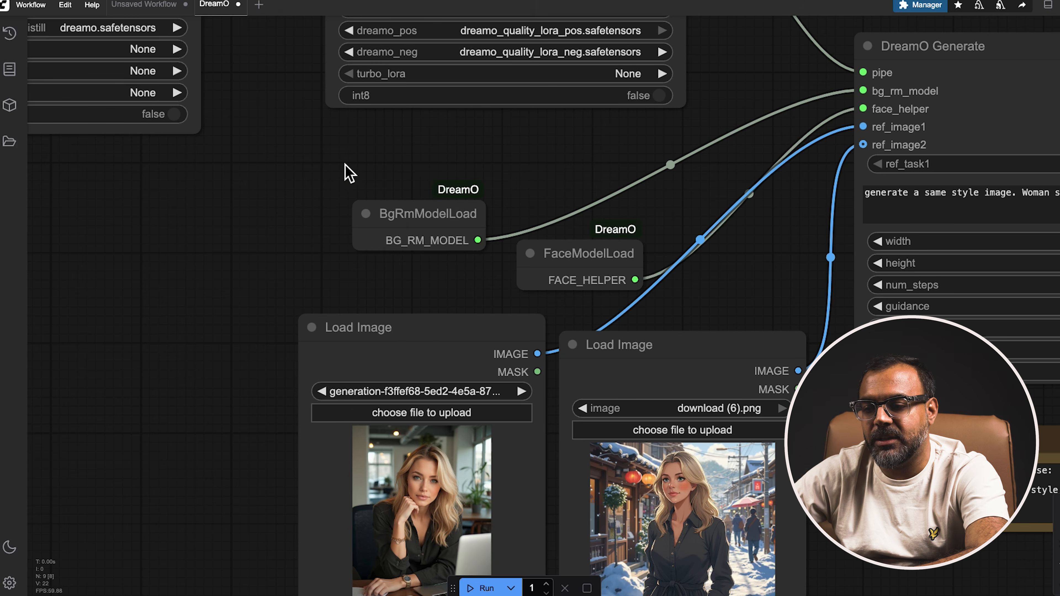
double_click(343, 168)
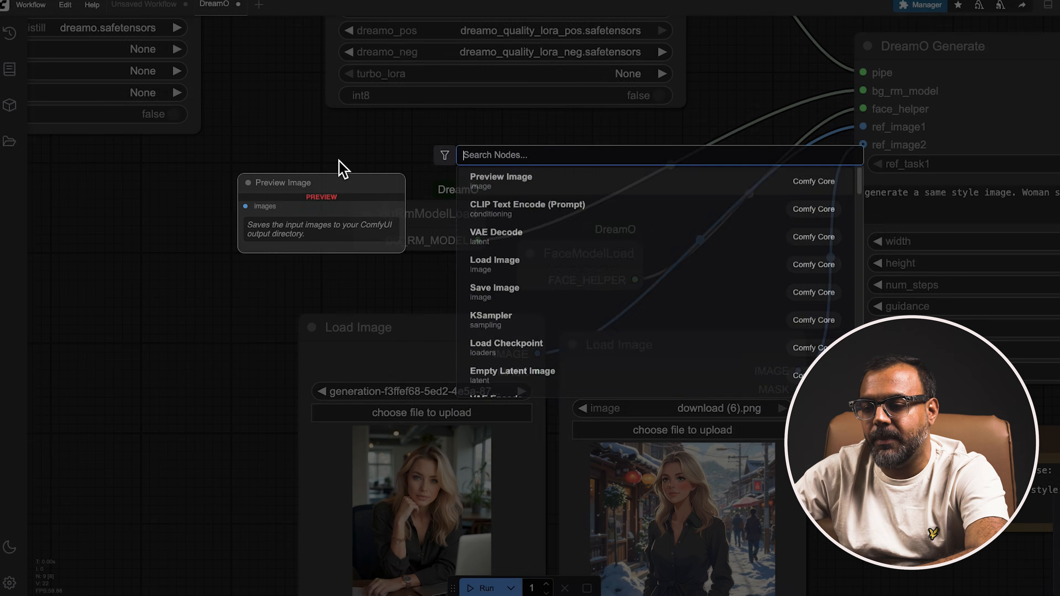
text(modelload)
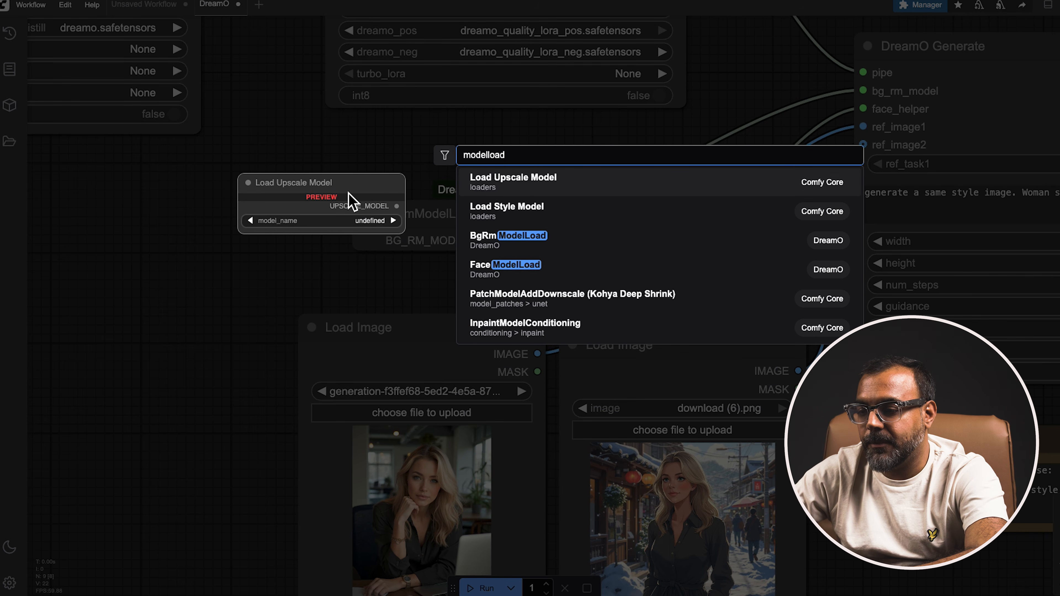
key(ctrl+a)
text(face)
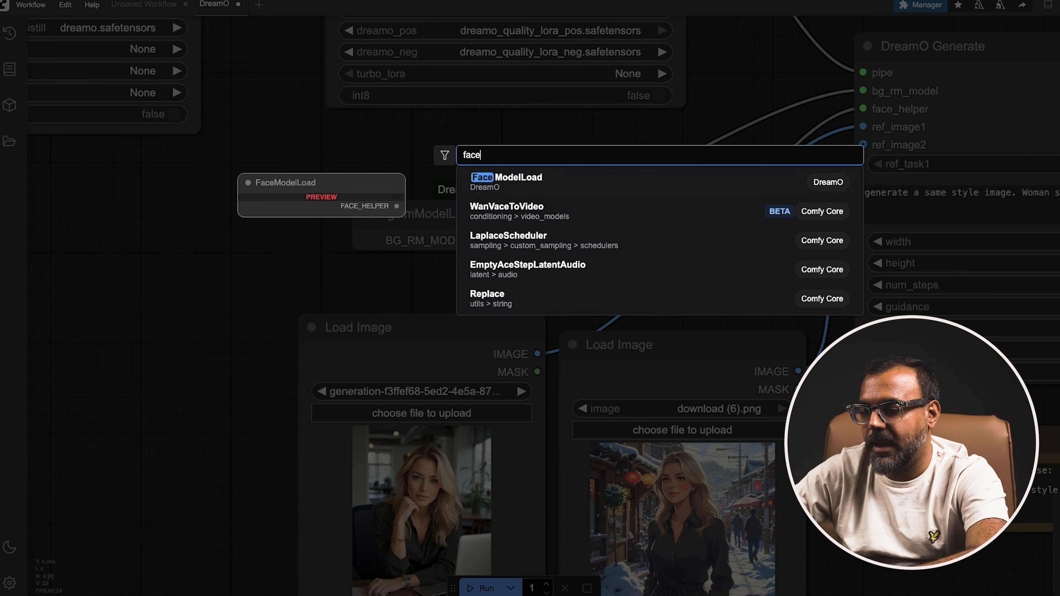
text(m)
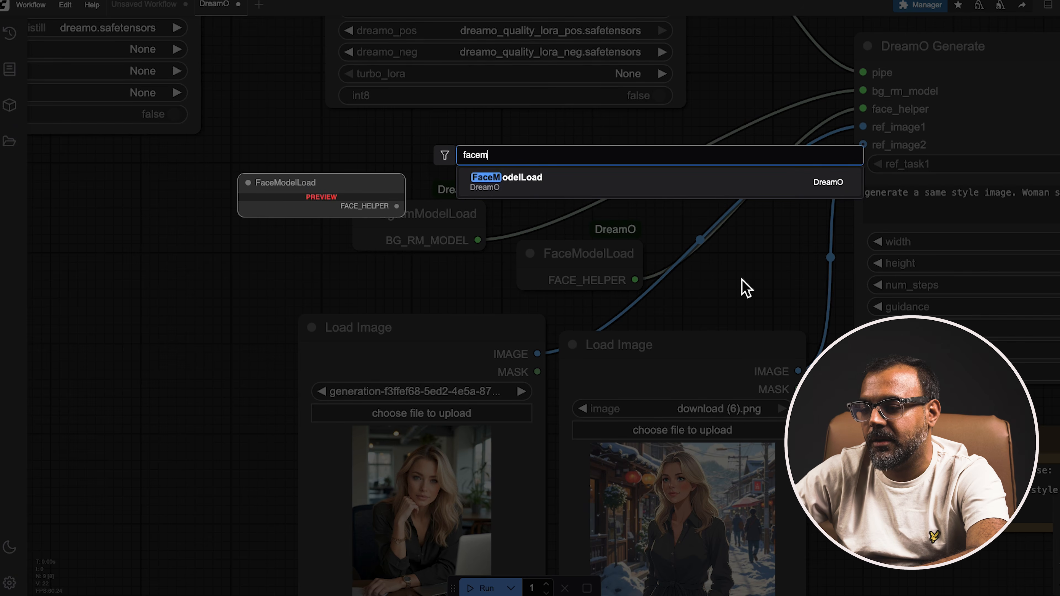
key(Escape)
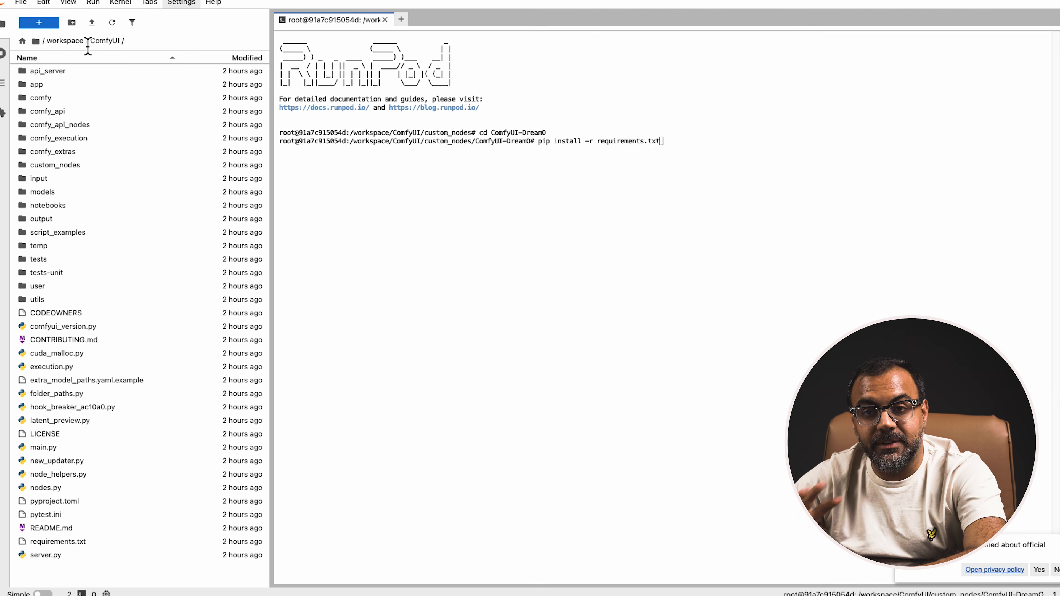
Switch to JupyterLab and browse from ComfyUI/models into diffusers, models--black-forest-labs--FLUX.1-dev and its blobs folder.
double_click(59, 192)
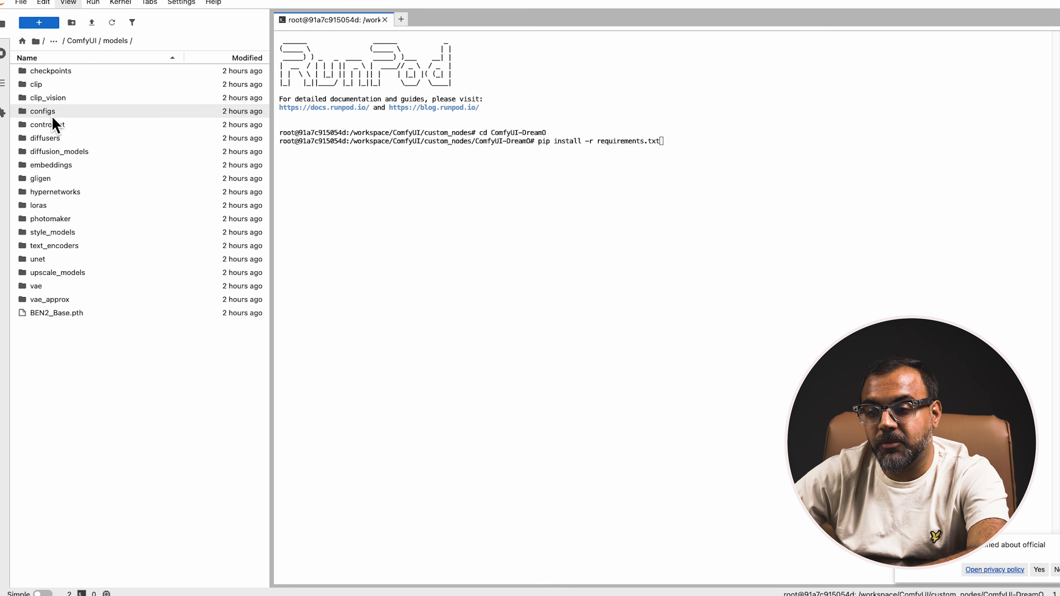
double_click(67, 139)
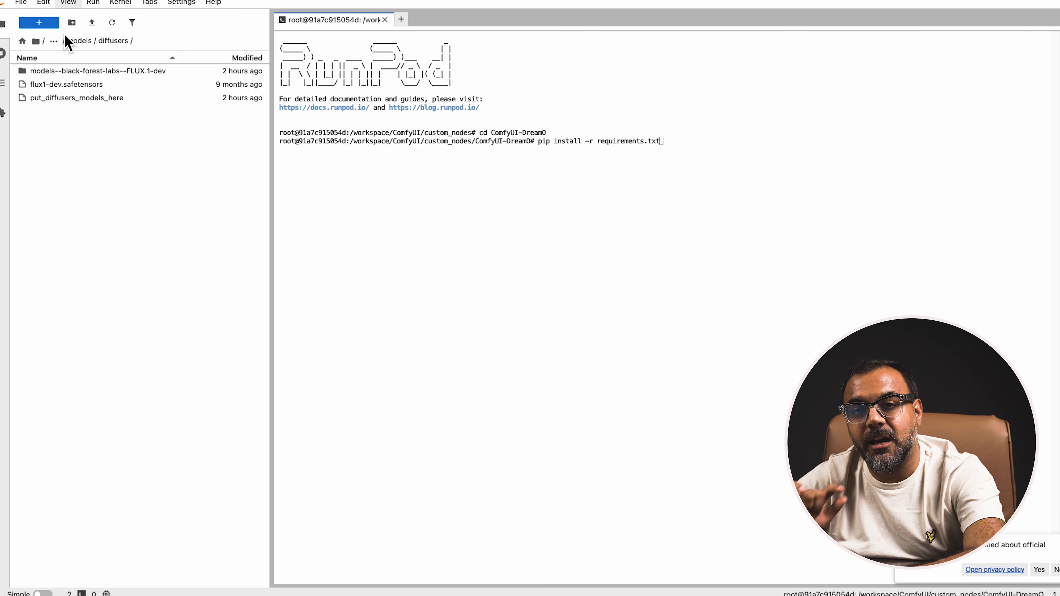
double_click(61, 72)
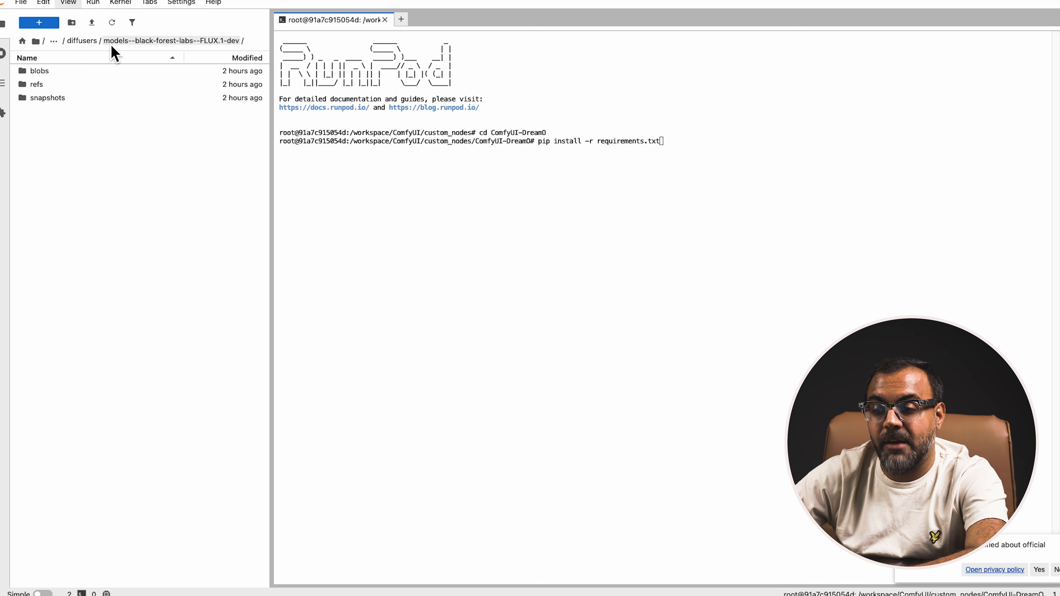
double_click(67, 71)
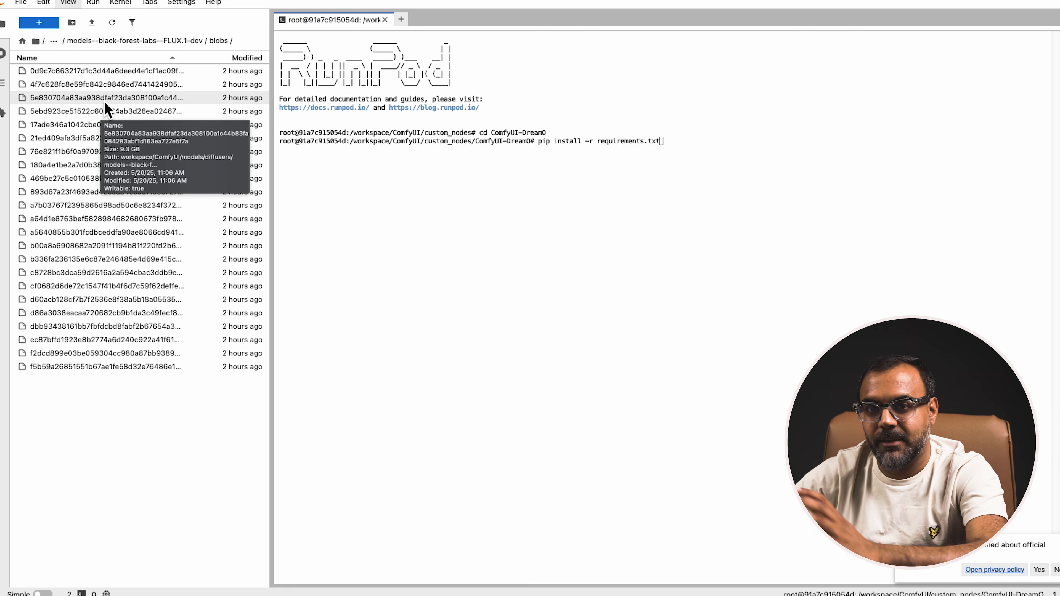
Return to the ComfyUI/models folder, open loras, and switch to Hugging Face's model search field.
click(176, 41)
click(88, 41)
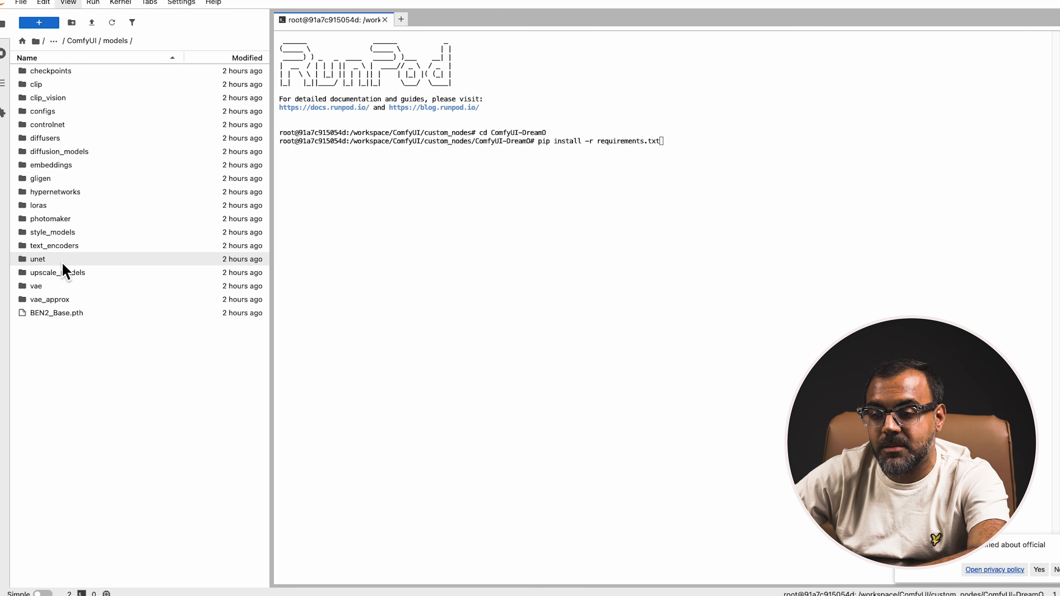
double_click(59, 206)
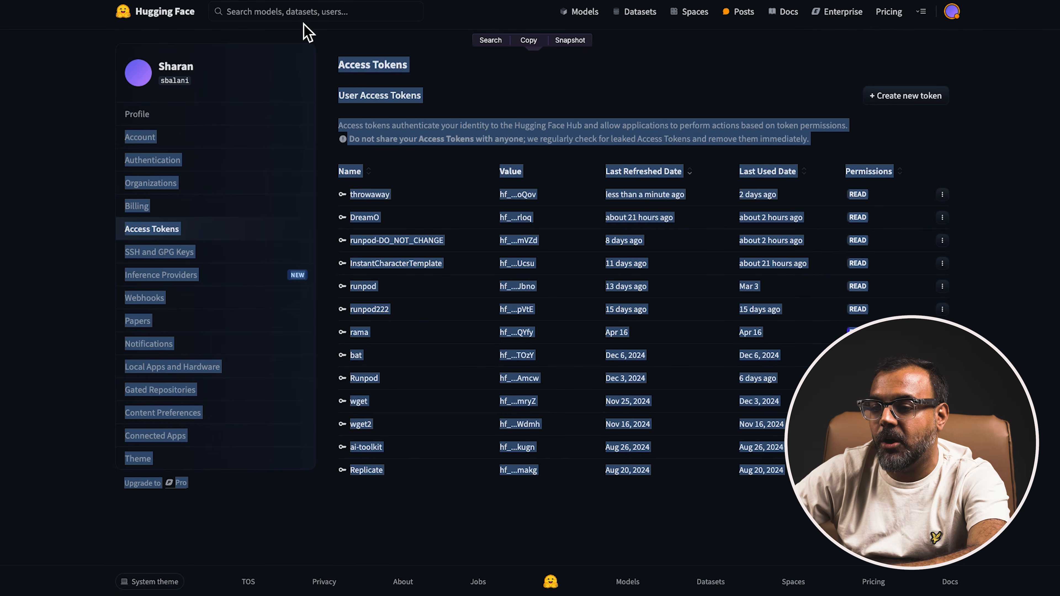
click(305, 16)
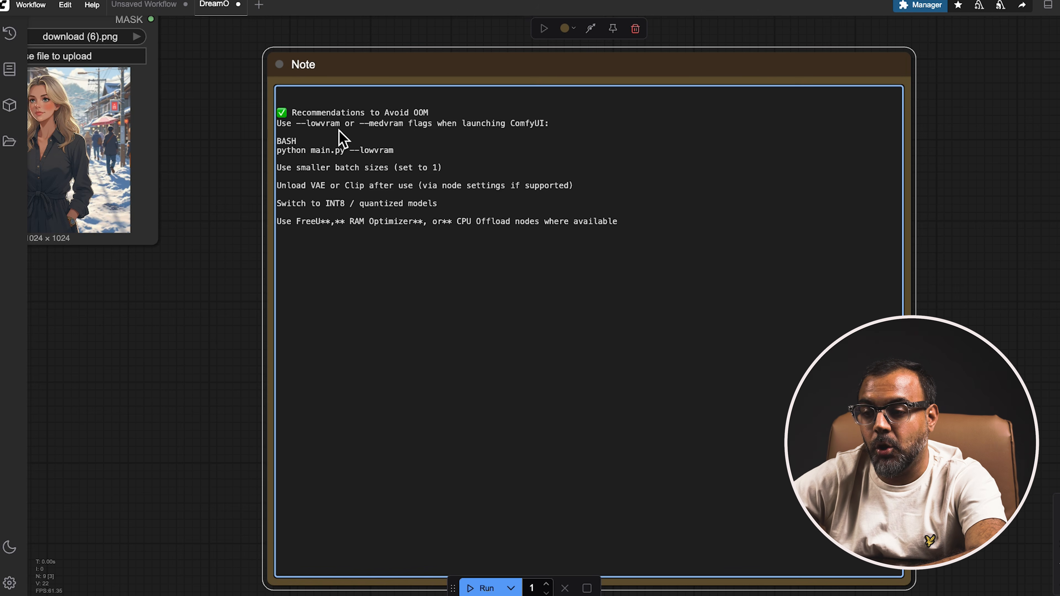
click(325, 103)
text(python main.py -- low)
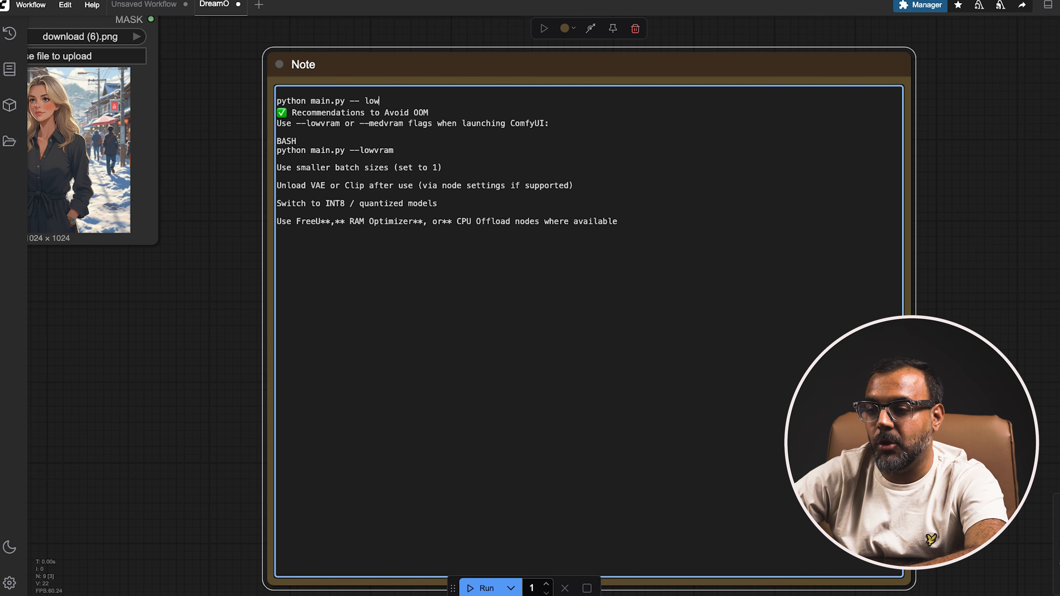
key(BackSpace)
key(BackSpace)
key(BackSpace)
key(BackSpace)
key(BackSpace)
key(BackSpace)
key(BackSpace)
key(BackSpace)
key(BackSpace)
key(BackSpace)
key(BackSpace)
key(BackSpace)
key(BackSpace)
key(BackSpace)
key(BackSpace)
key(BackSpace)
key(BackSpace)
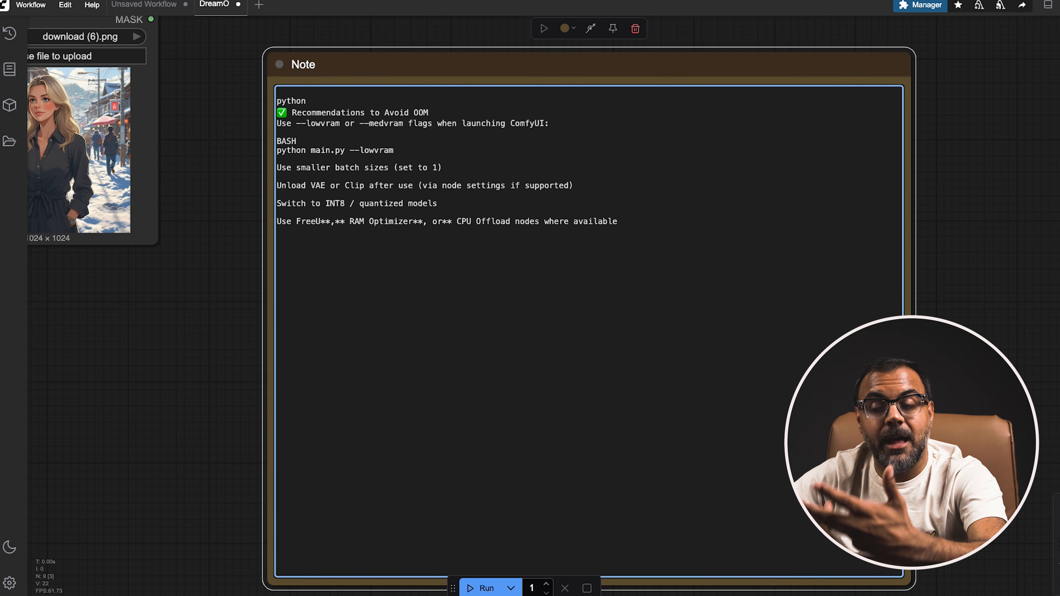
key(BackSpace)
key(BackSpace)
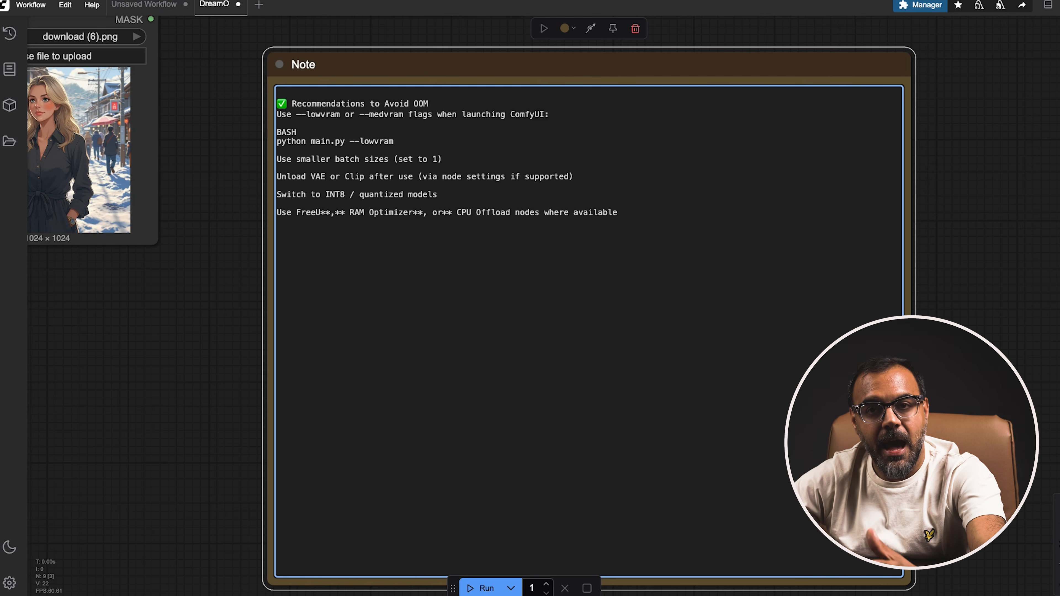
Set cpu_offload and int8 to true on the DreamO Load Model From Local node.
drag(52, 327, 496, 445)
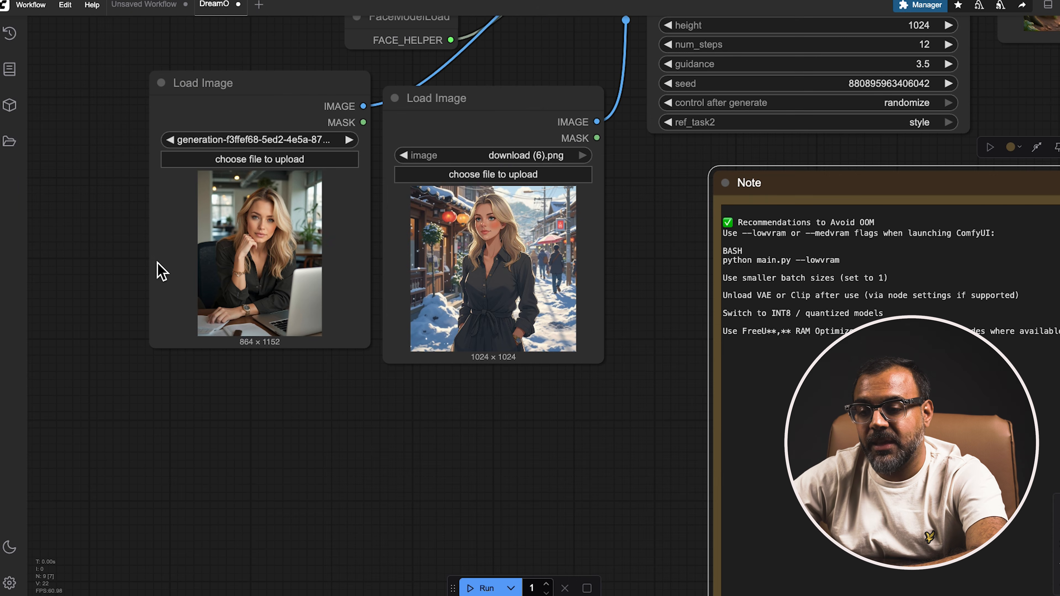
drag(143, 264, 546, 451)
drag(366, 171, 347, 447)
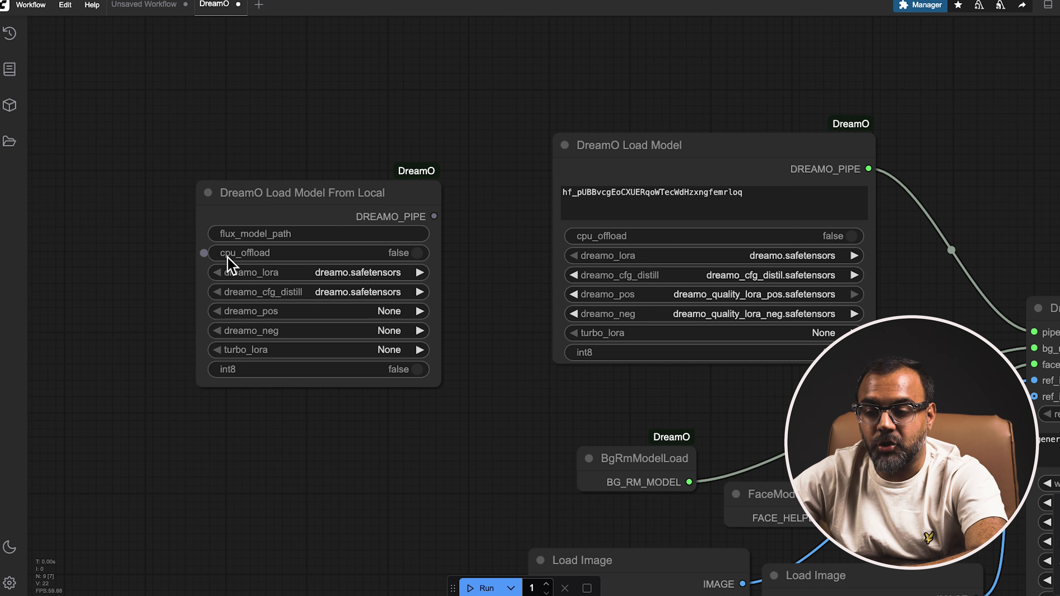
click(415, 253)
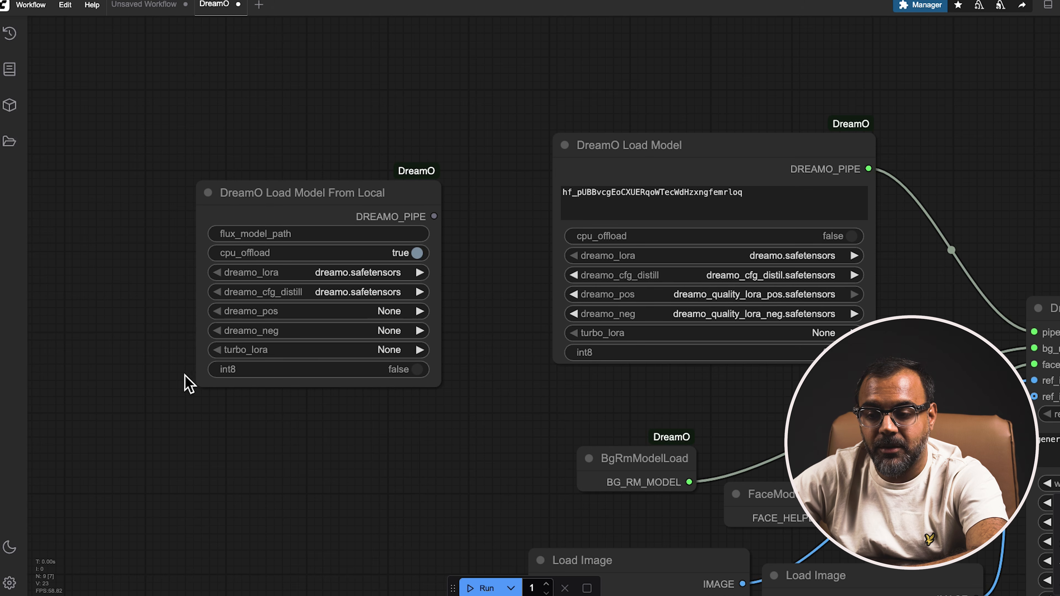
click(421, 371)
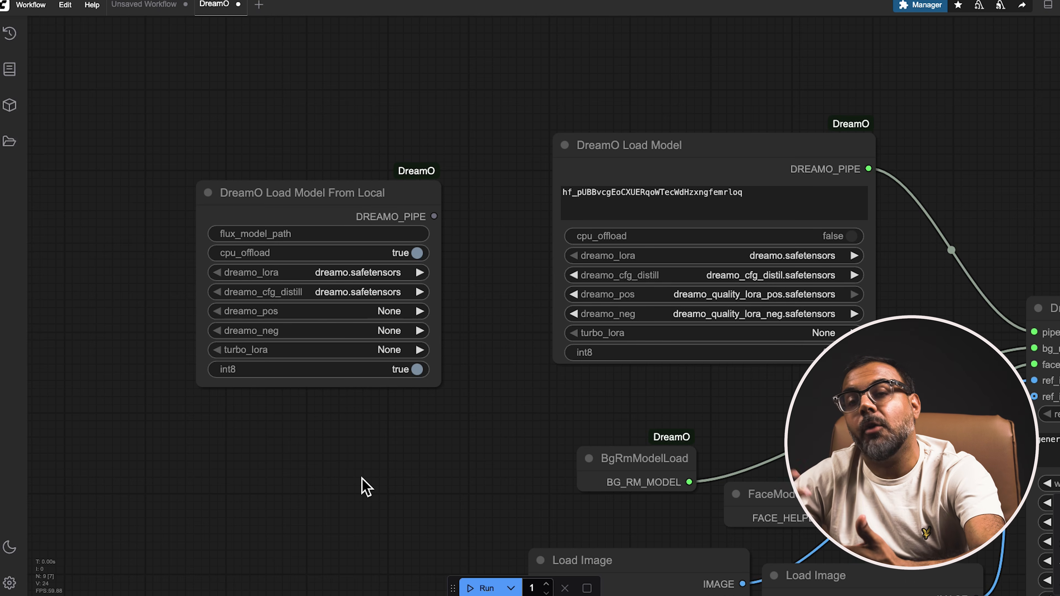
Examine the reference images, the DreamO Generate node's settings and the generated picture in the Save Image node.
drag(890, 500, 431, 231)
right_click(432, 231)
click(478, 215)
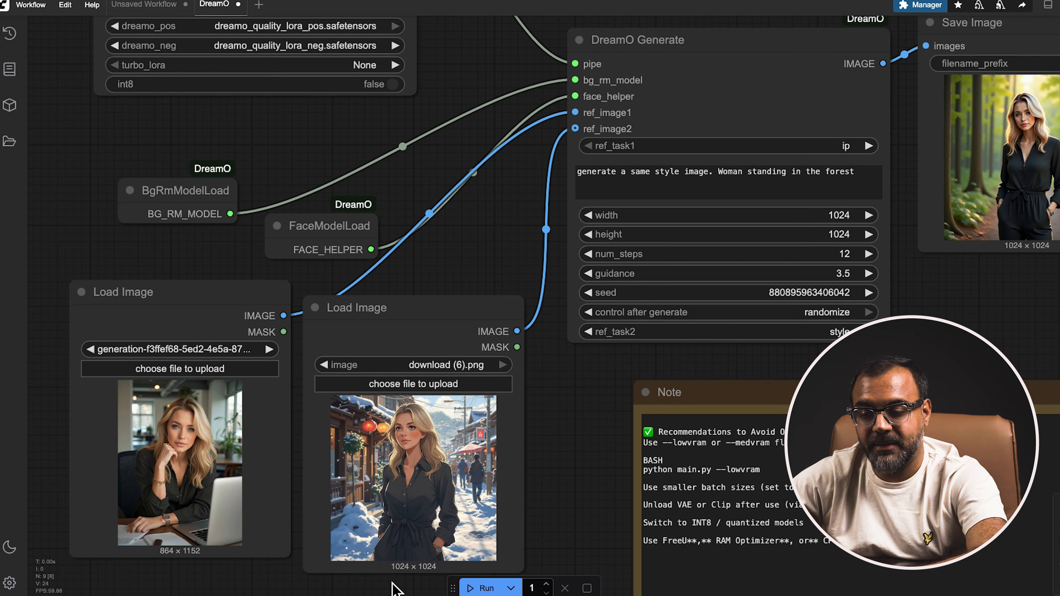
drag(499, 81, 464, 112)
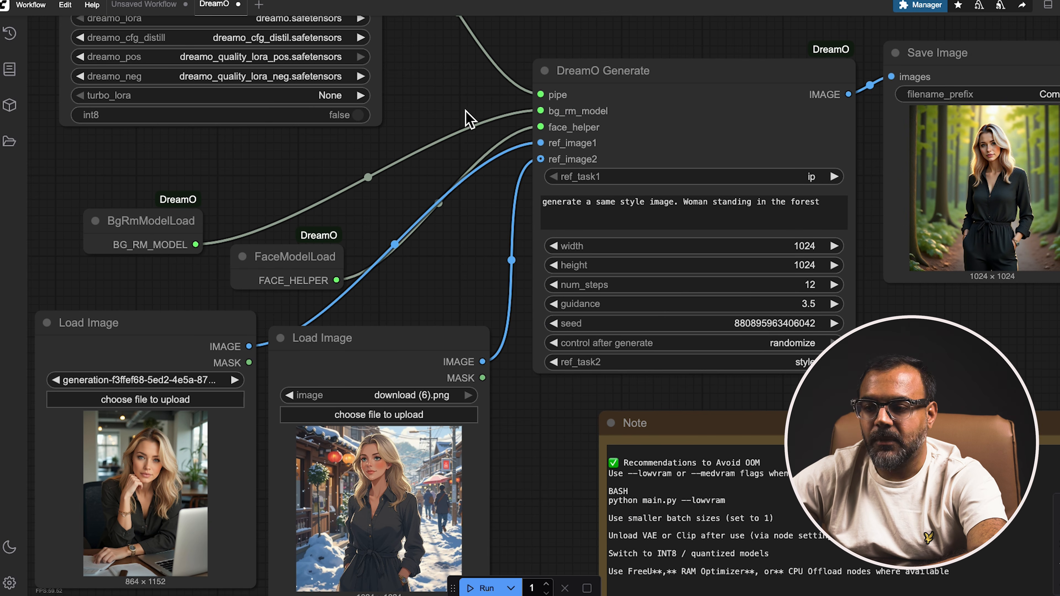
drag(931, 308, 547, 299)
drag(716, 271, 1014, 590)
drag(1057, 398, 845, 397)
drag(848, 86, 784, 210)
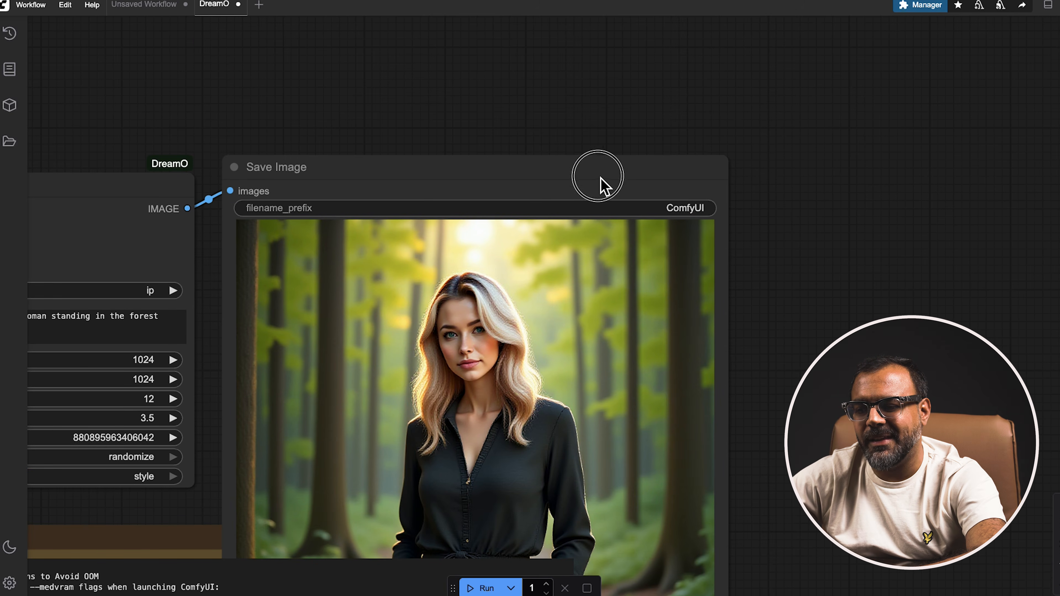
drag(601, 179, 724, 43)
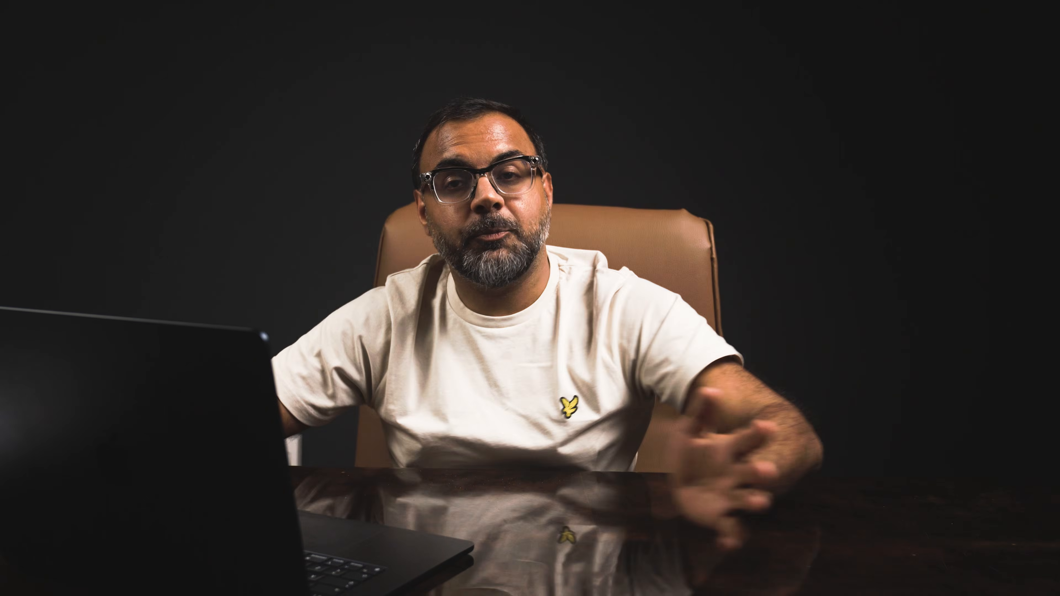